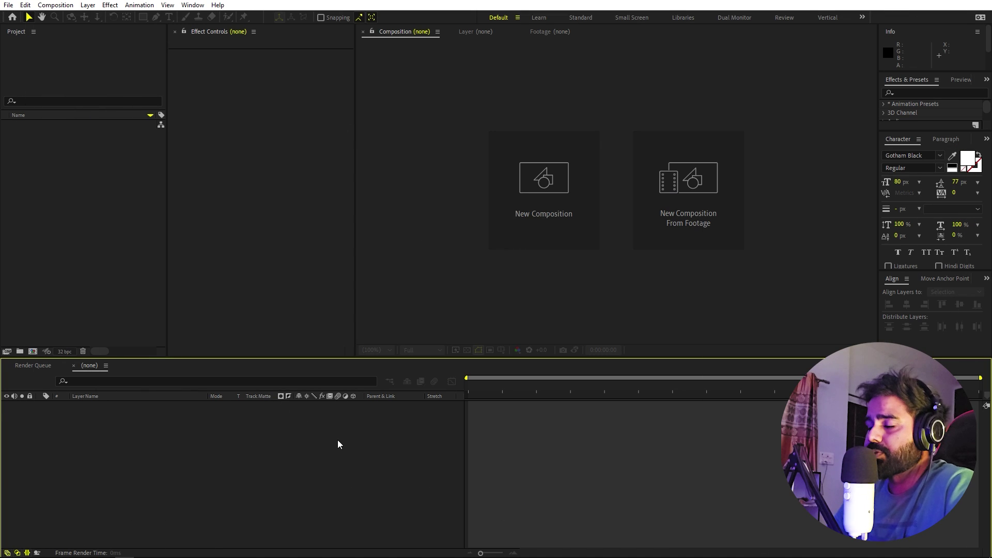
Create a 1920x1080, 30 fps, 10-second composition named main
click(56, 5)
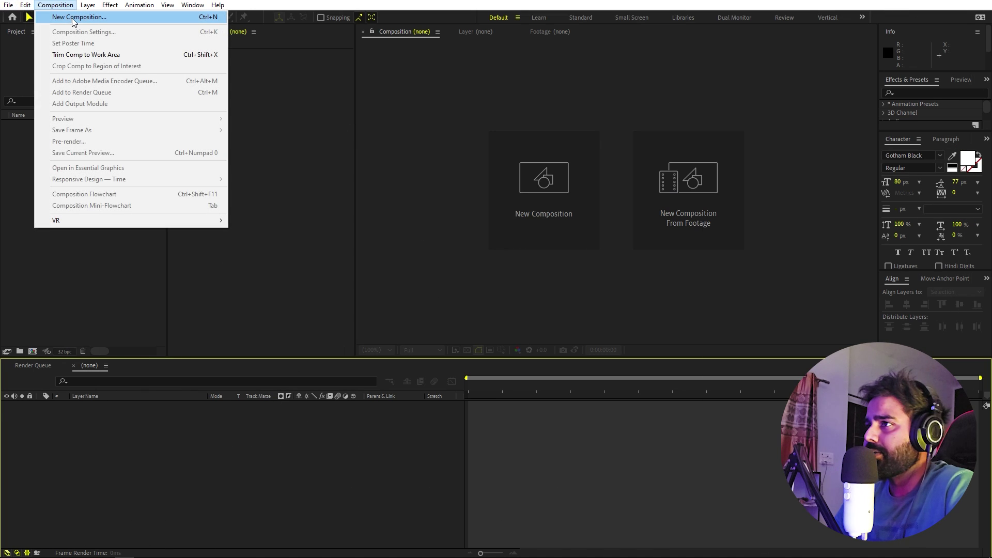
click(74, 17)
text(main)
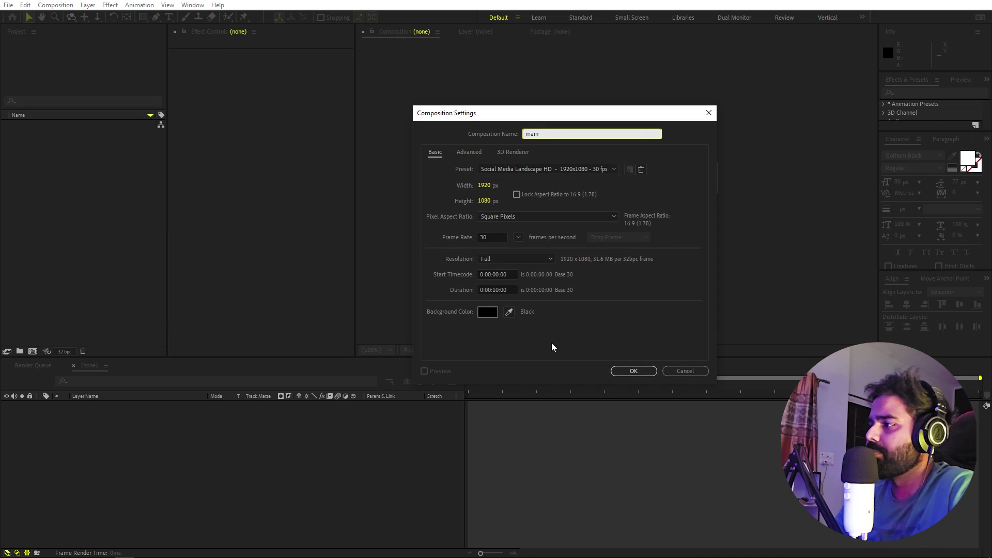
click(632, 371)
Create a second 1920x1080, 30 fps, 10-second composition named Text
click(31, 230)
click(68, 7)
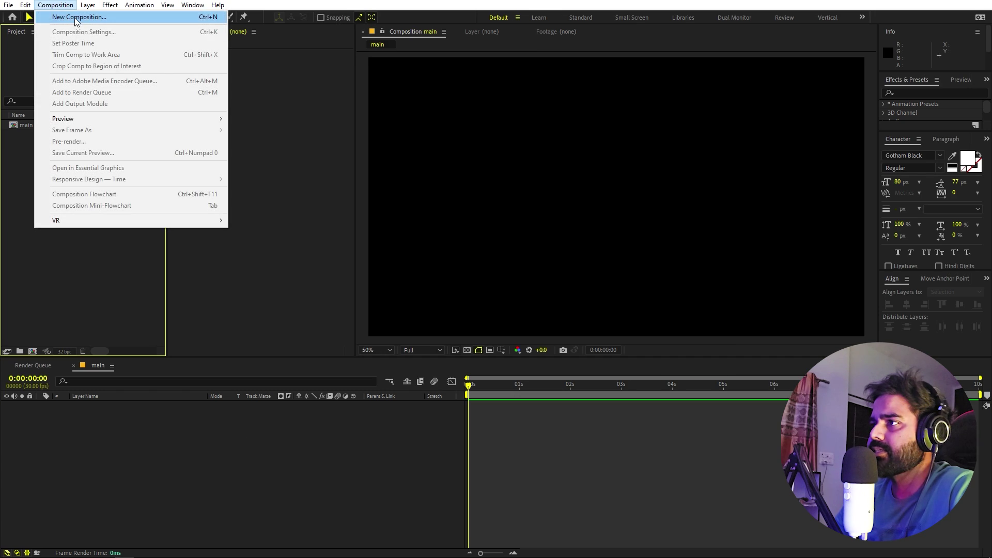
click(74, 17)
text(Text)
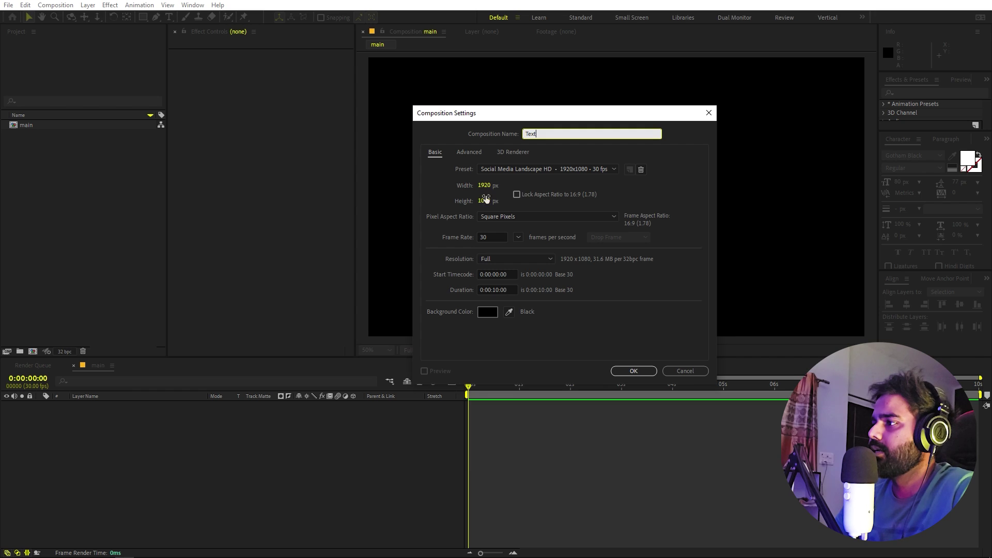
click(639, 371)
Add the text CREATE to the Text composition and centre it in the frame horizontally and vertically
click(119, 165)
click(169, 17)
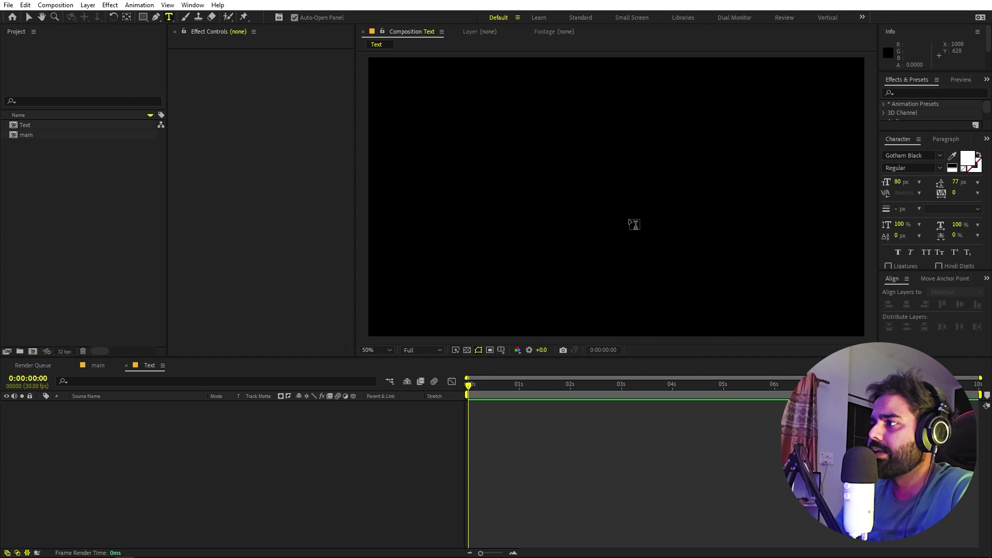
click(630, 220)
text(CREATE)
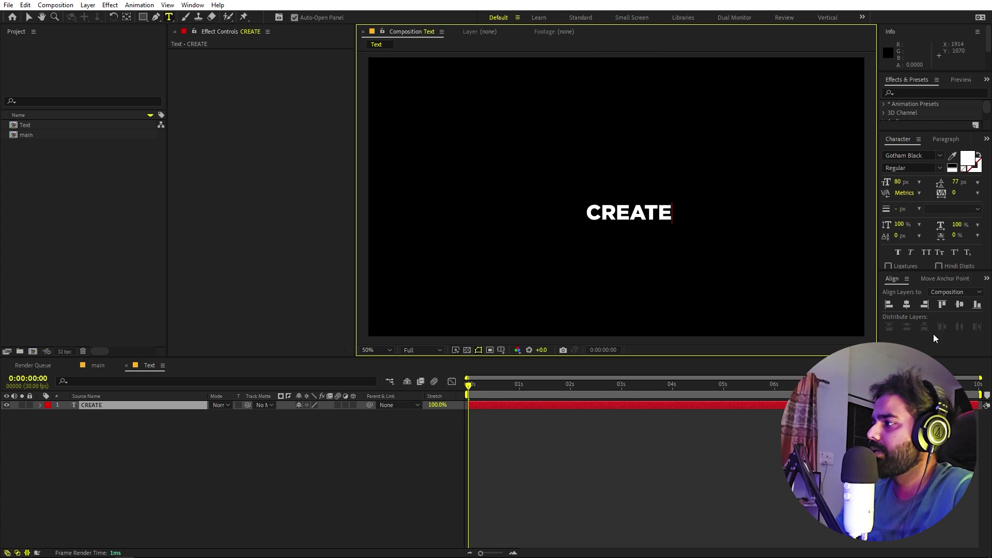
click(907, 304)
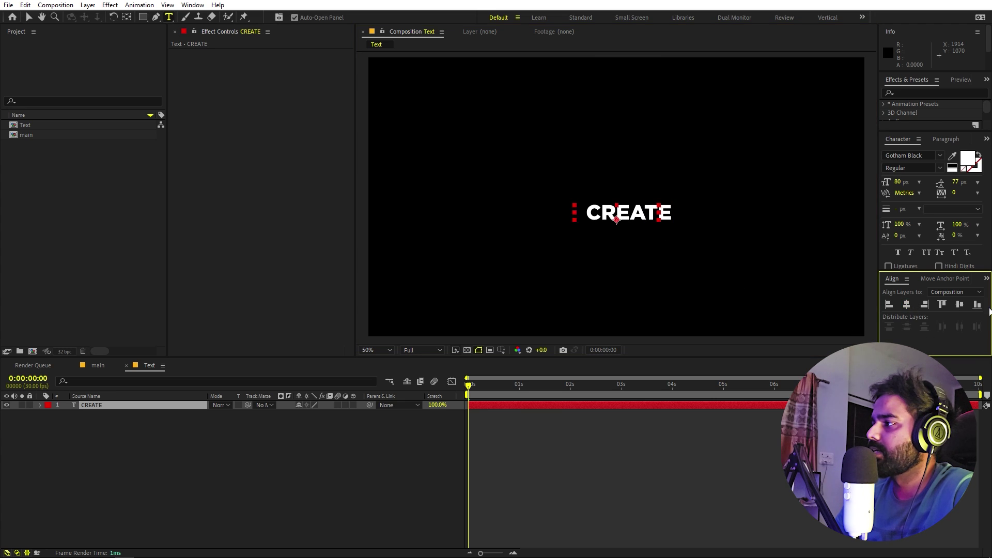
click(959, 304)
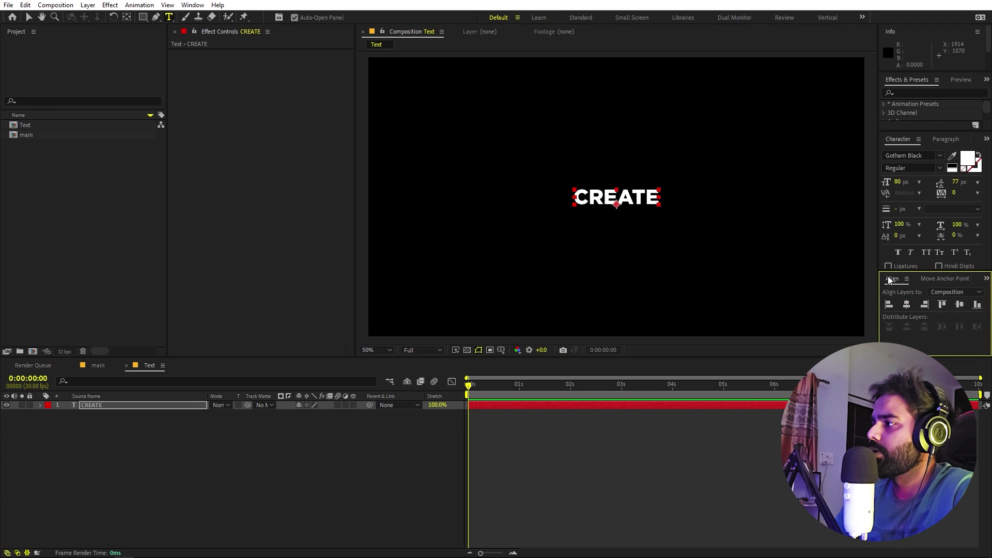
Centre the CREATE layer's anchor point on the text with the Pan Behind tool
click(193, 5)
click(100, 405)
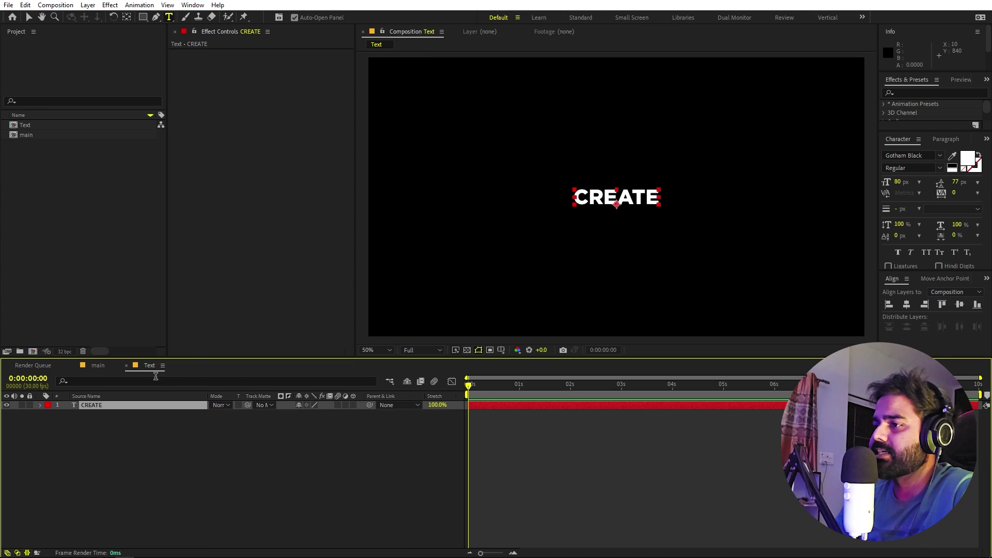
click(127, 17)
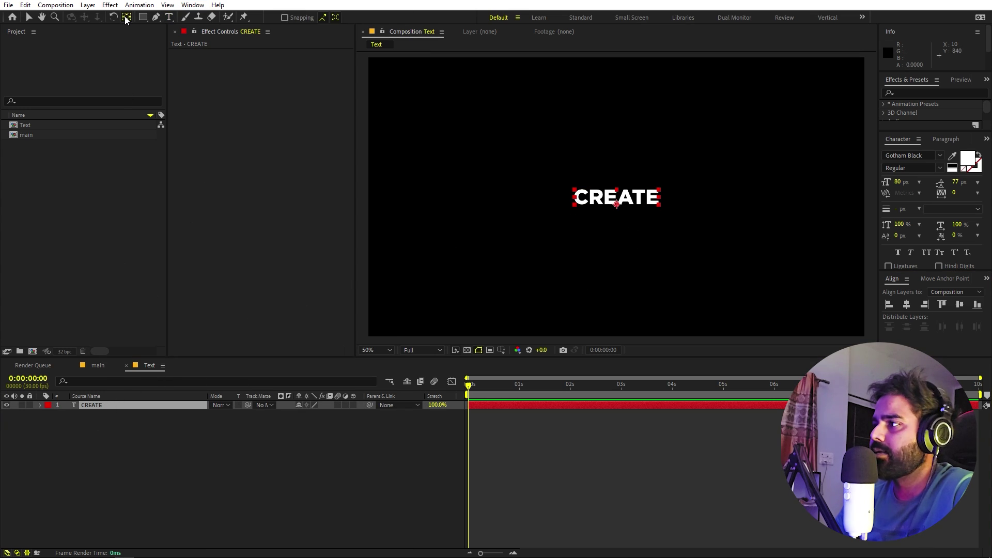
click(104, 424)
Scale the CREATE text up proportionally until it spans about half the frame width
click(109, 405)
key(s)
drag(311, 413, 383, 414)
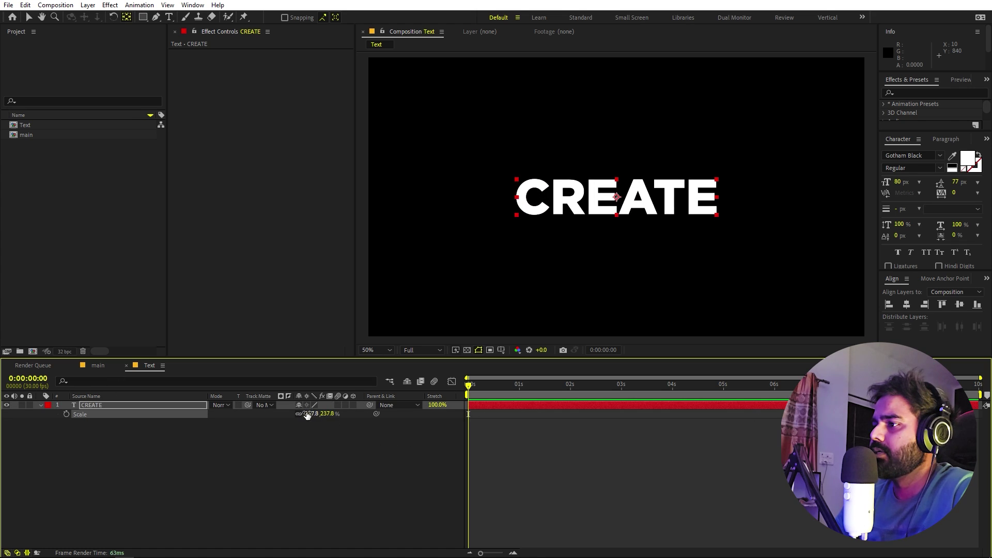
drag(308, 414, 344, 413)
click(228, 448)
Add a full-frame light grey solid in colour E9E9E9 to the main composition as its background
click(97, 364)
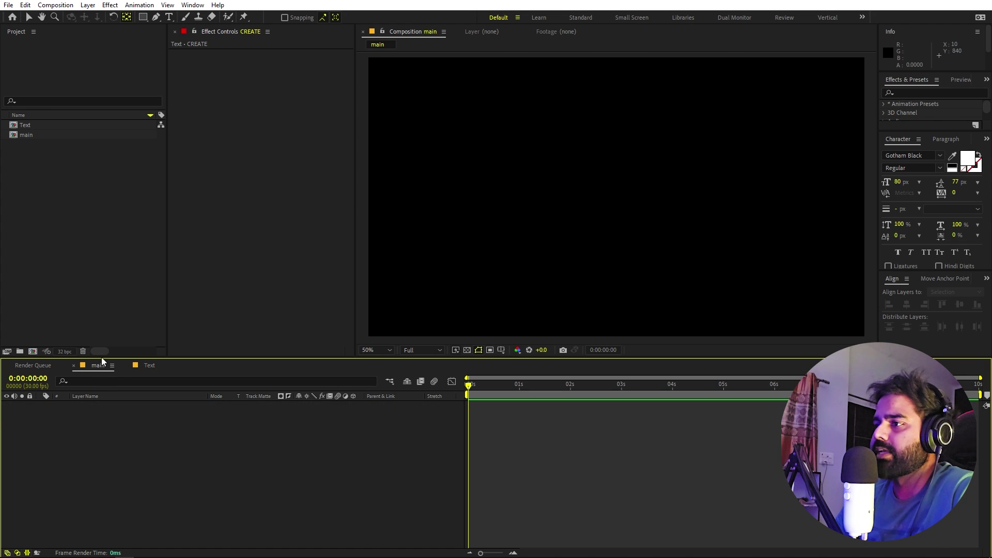
right_click(103, 481)
mouse_move(181, 356)
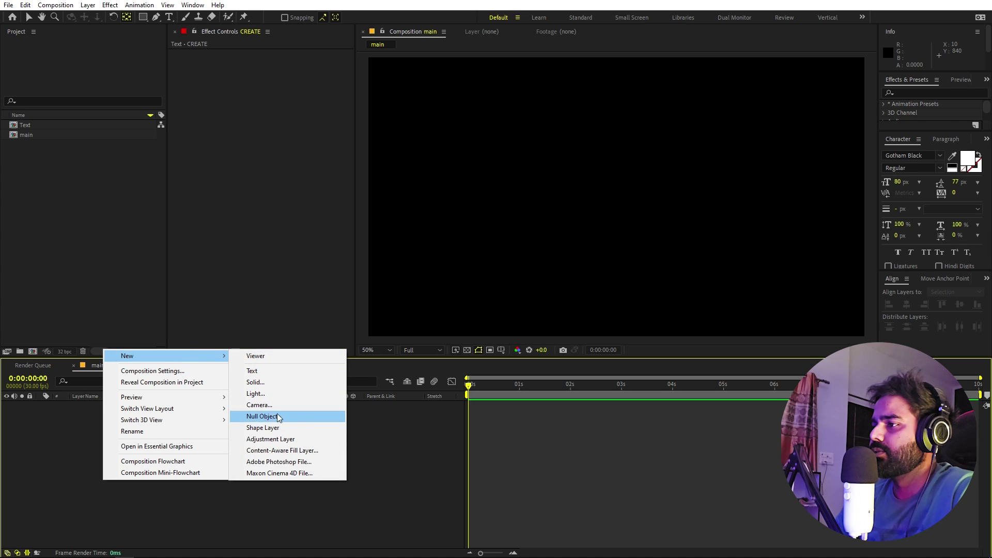
click(270, 383)
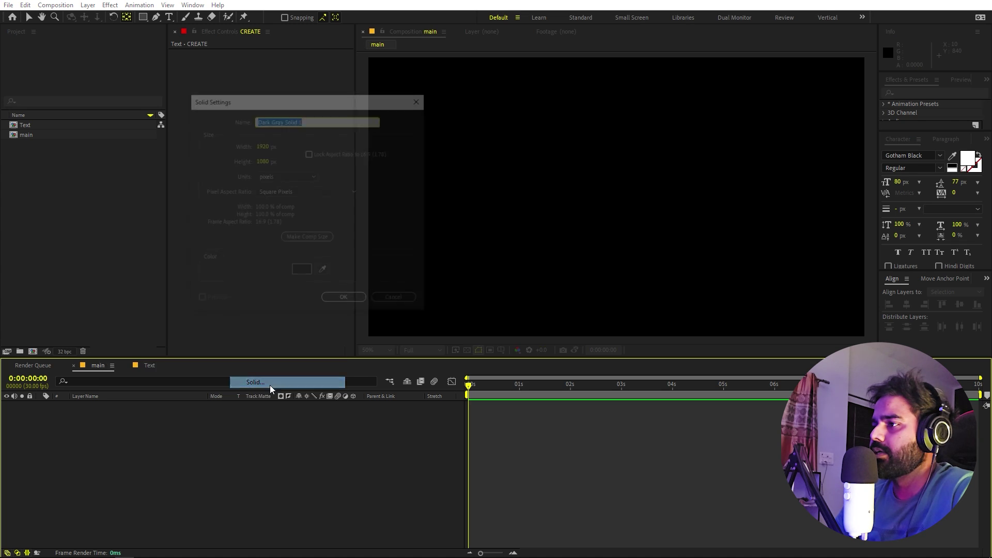
click(298, 271)
drag(366, 165, 287, 149)
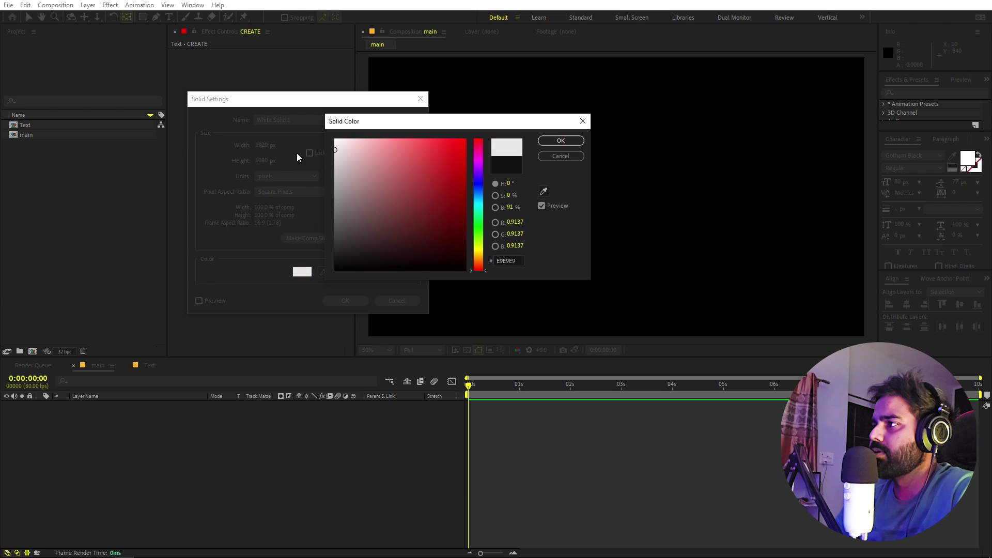
click(549, 142)
click(340, 300)
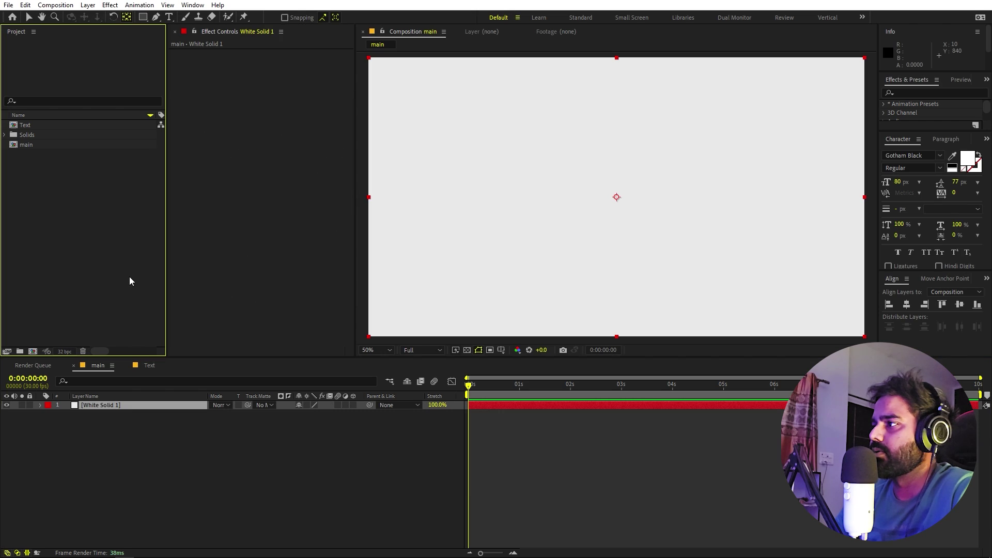
Place the Text composition above the solid in the main composition and apply the Fill effect to it
click(108, 287)
drag(35, 127, 141, 402)
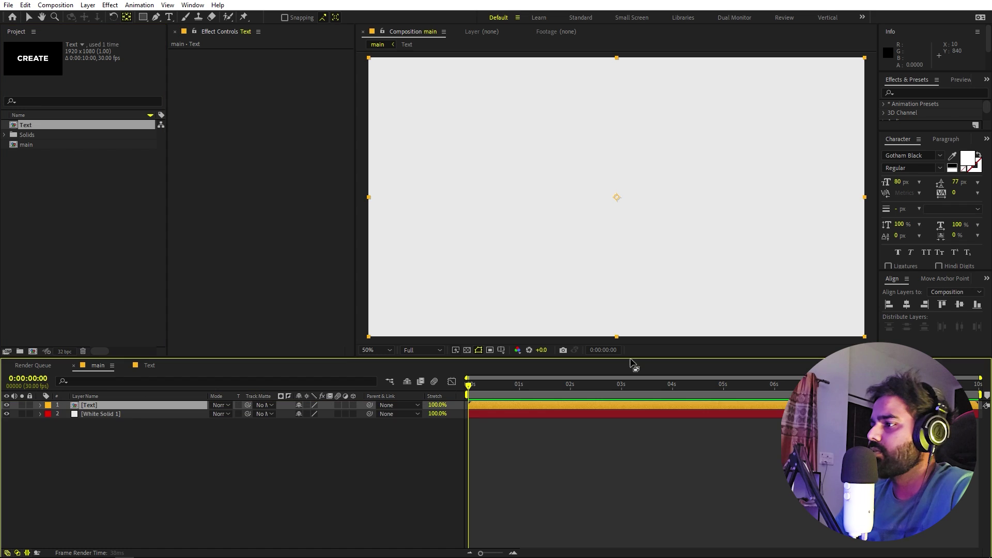
click(935, 92)
text(fill)
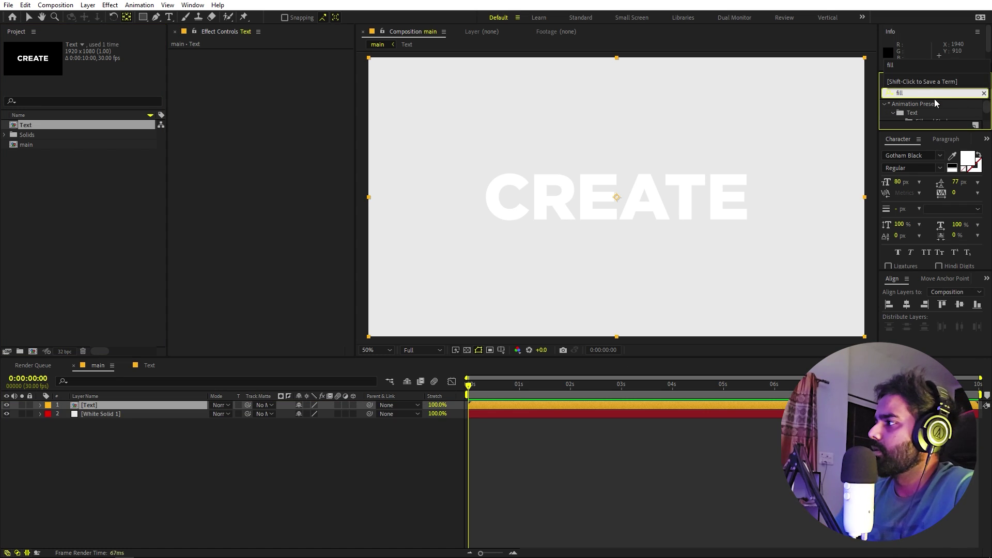
drag(928, 130, 935, 194)
drag(921, 156, 653, 209)
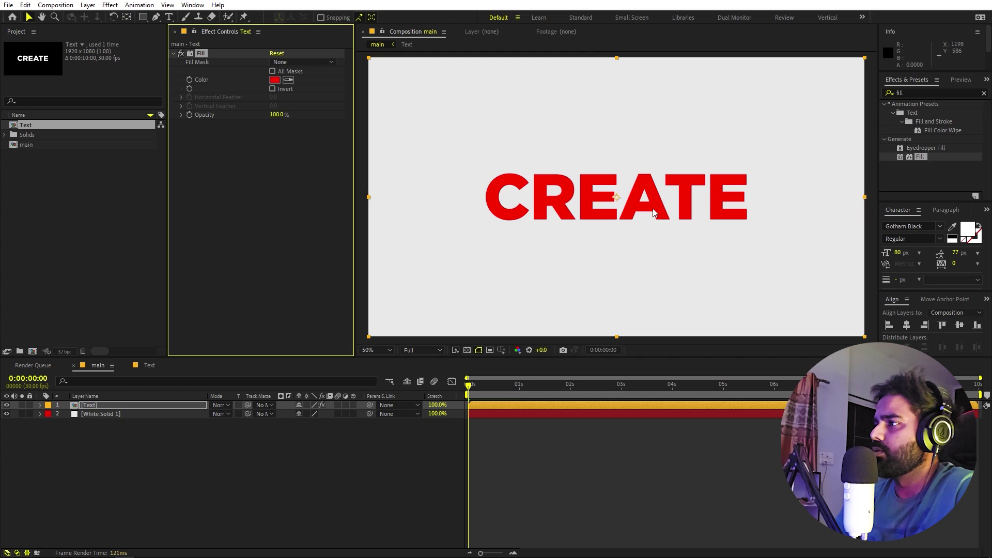
Change the Fill effect's colour to near-black and deselect the Text layer
click(274, 80)
drag(341, 256, 249, 262)
click(561, 142)
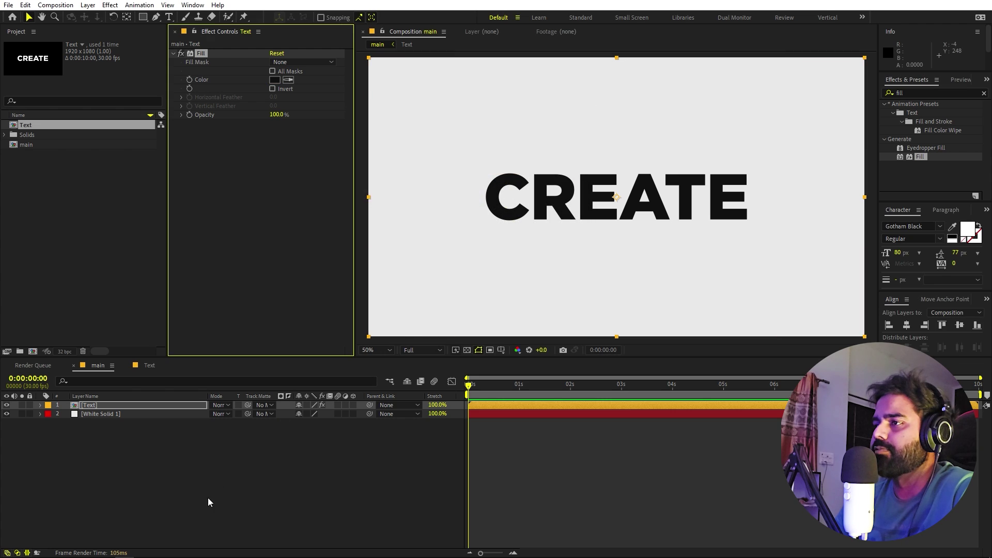
click(207, 497)
click(38, 253)
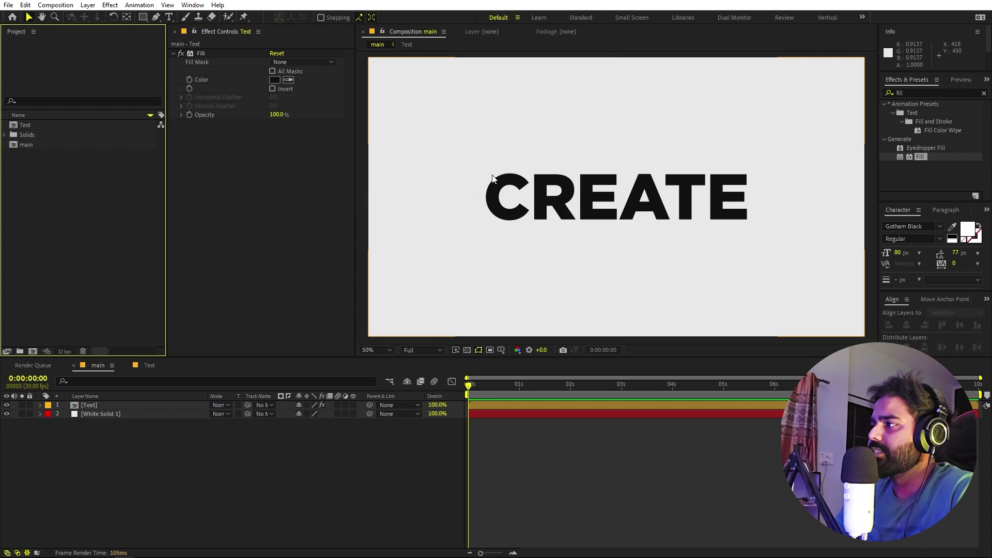
Draw a straight horizontal line above the word CREATE on a new shape layer with the Pen tool
click(156, 17)
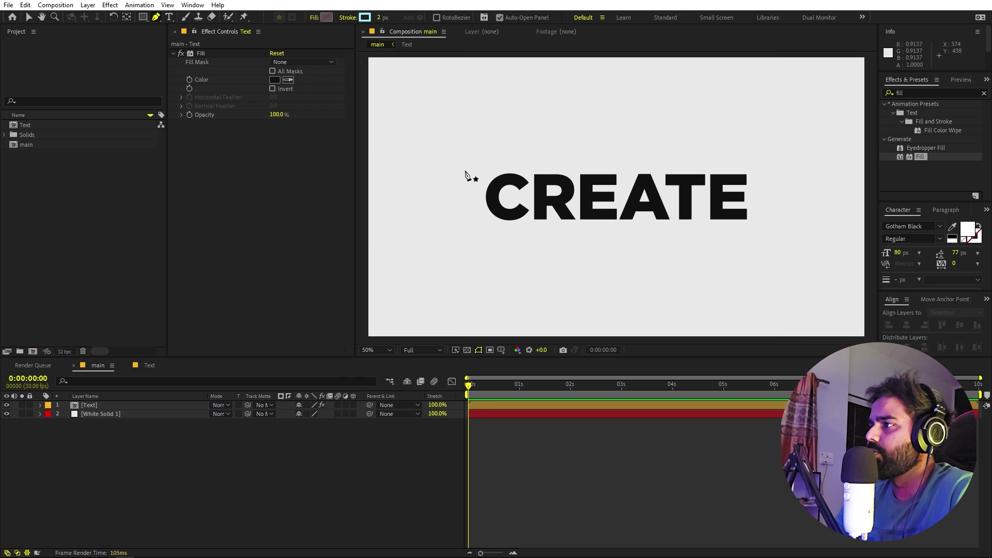
click(447, 152)
click(774, 151)
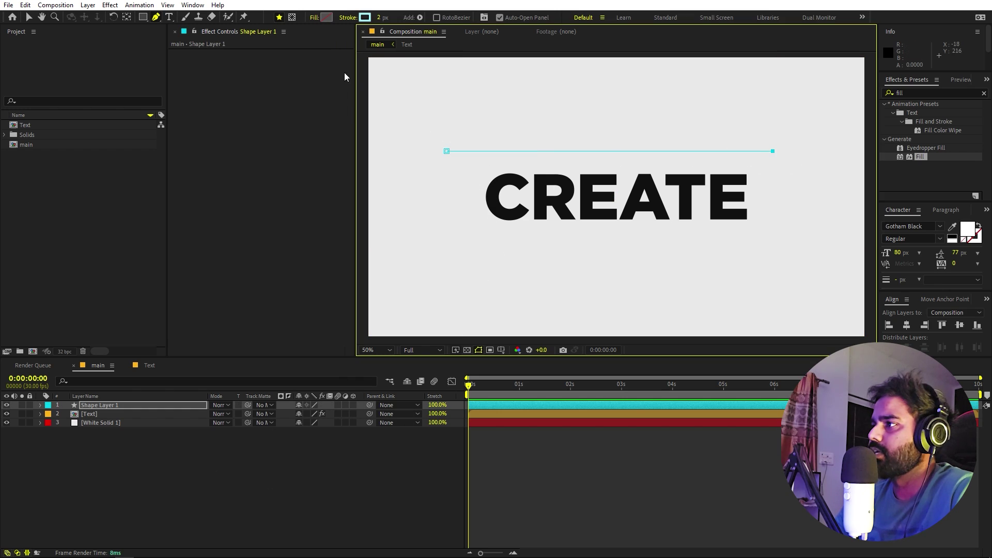
Set the line's stroke colour to pure red, FF0000
click(365, 17)
drag(347, 249, 332, 273)
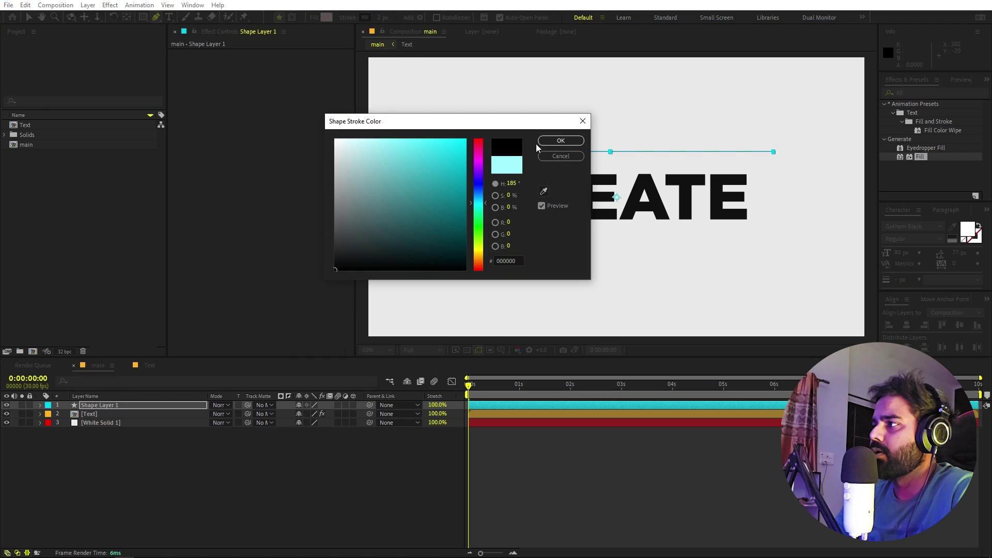
drag(478, 185, 483, 116)
drag(434, 187, 571, 48)
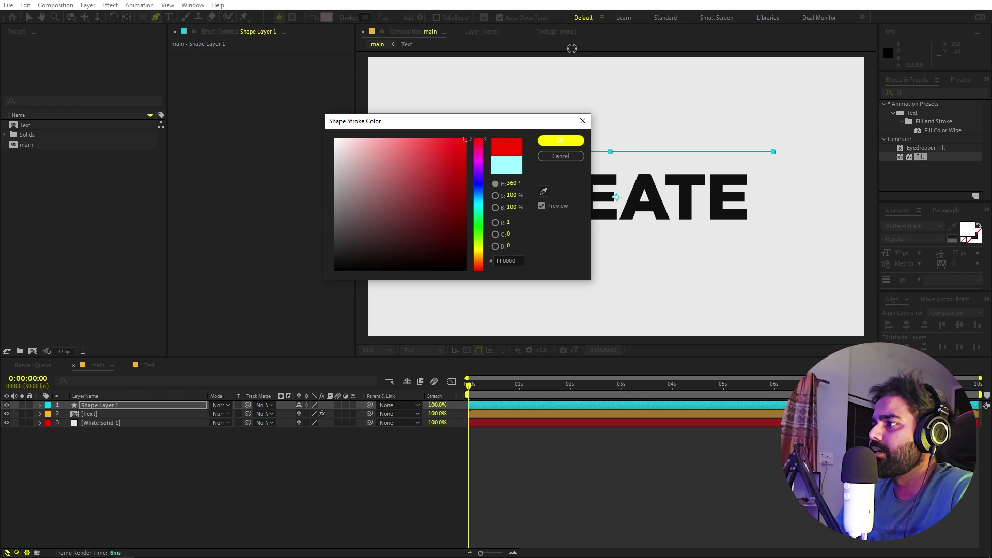
click(568, 143)
Set the line's stroke width to 14 px and centre the line horizontally in the composition
drag(383, 17, 398, 17)
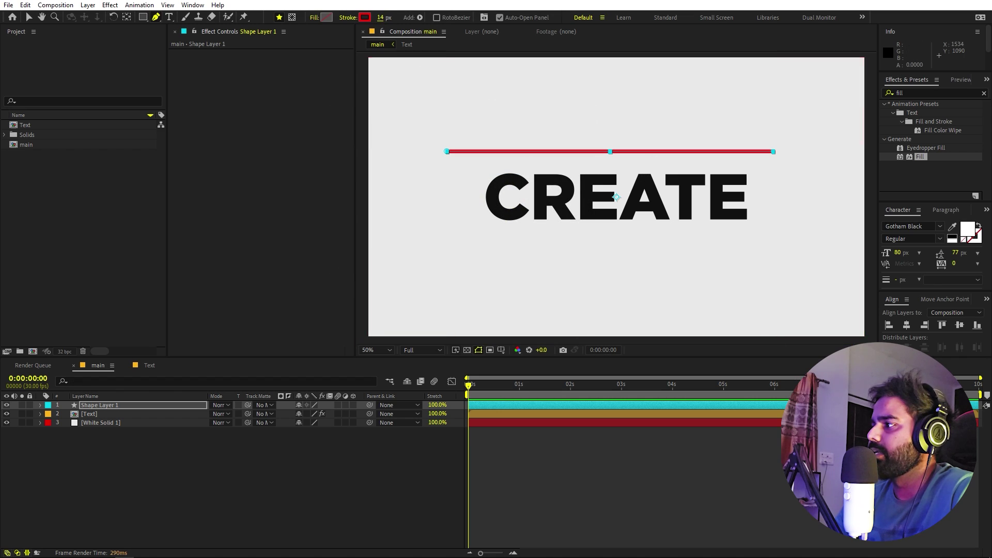
click(907, 326)
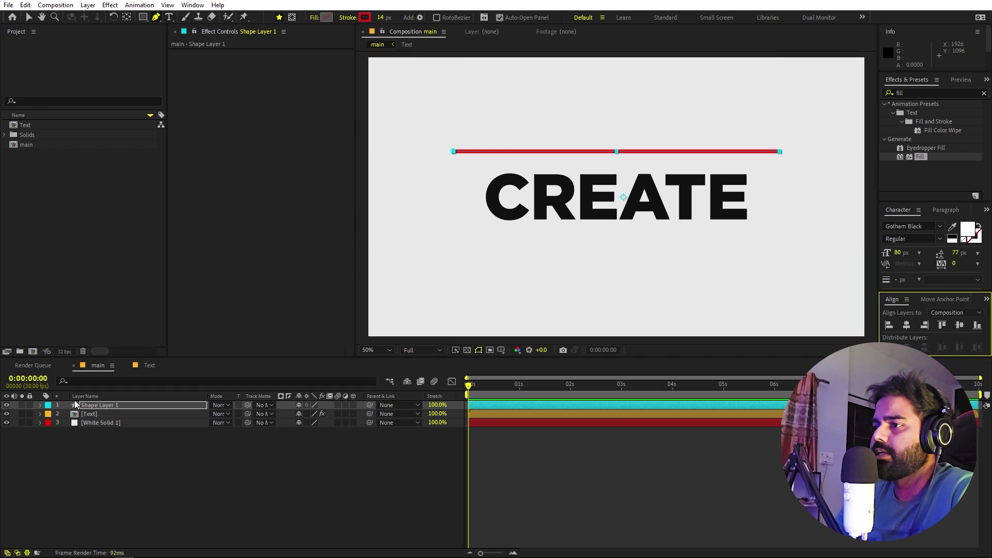
Expand the shape layer's Stroke 1 properties and add a dash to the stroke
click(40, 406)
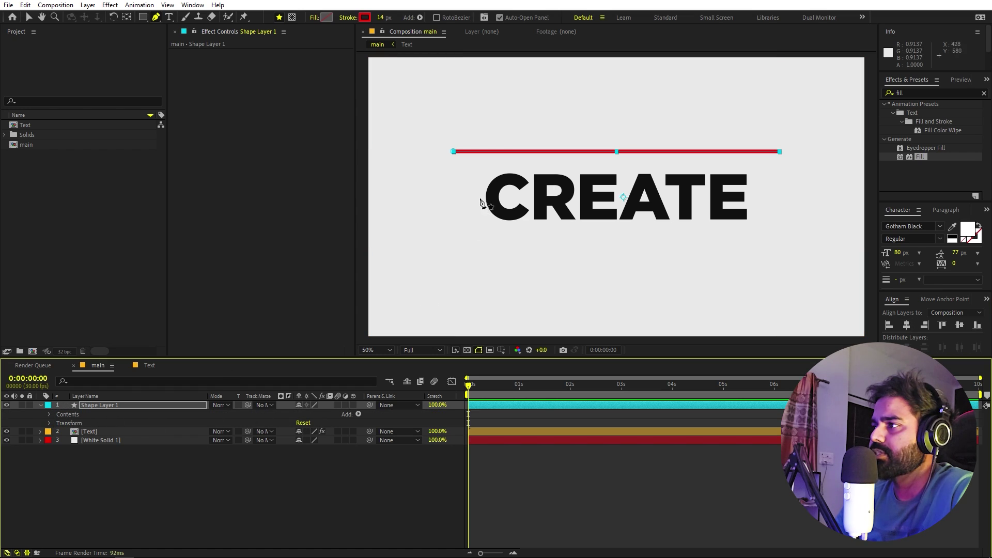
click(49, 414)
click(59, 423)
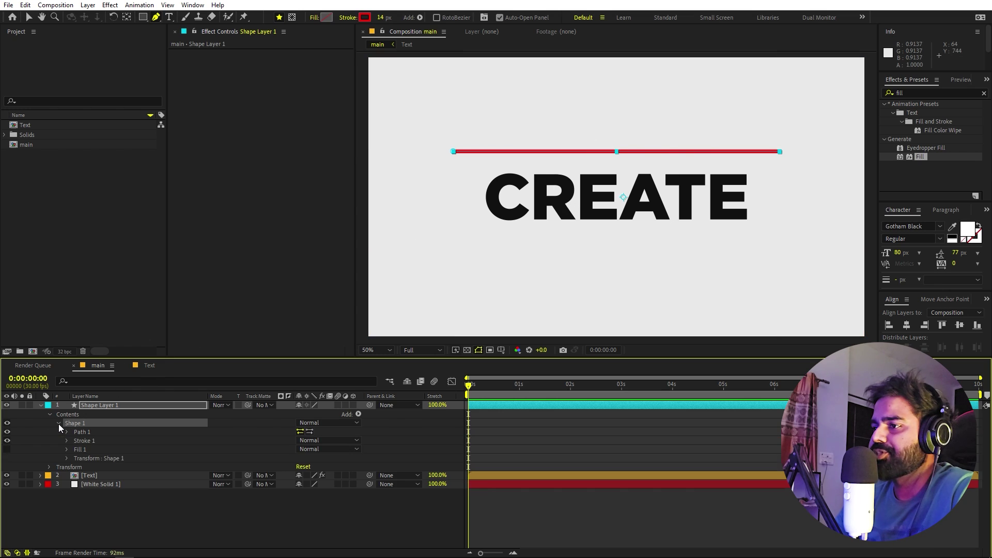
click(67, 441)
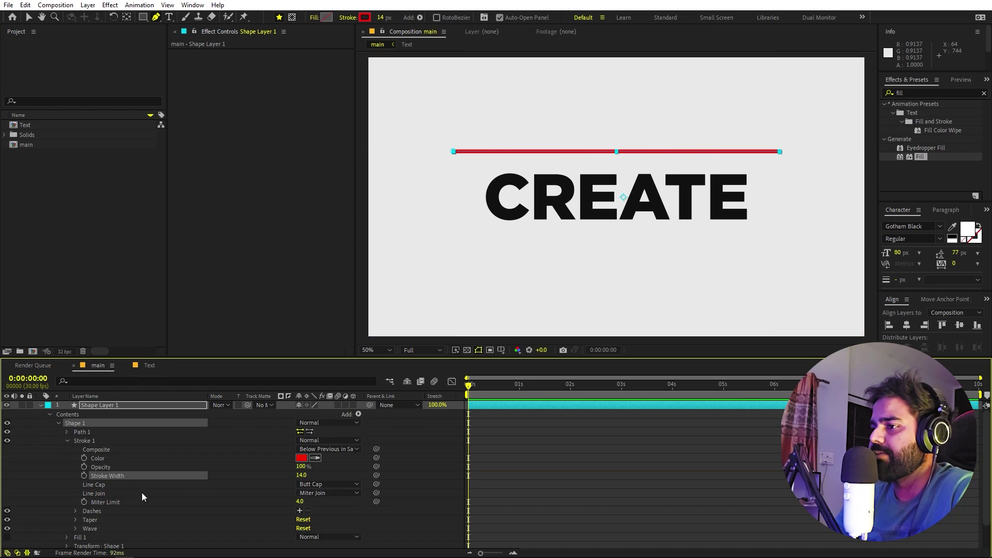
click(301, 511)
Set the dash length of the red line's stroke to 42
scroll(640, 201, up, 4)
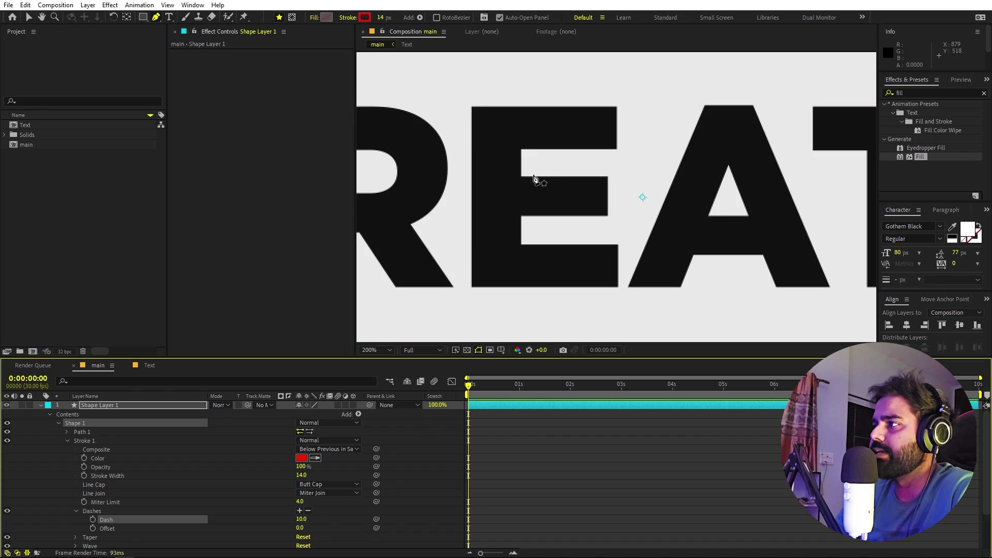
drag(537, 228, 692, 250)
drag(432, 234, 583, 225)
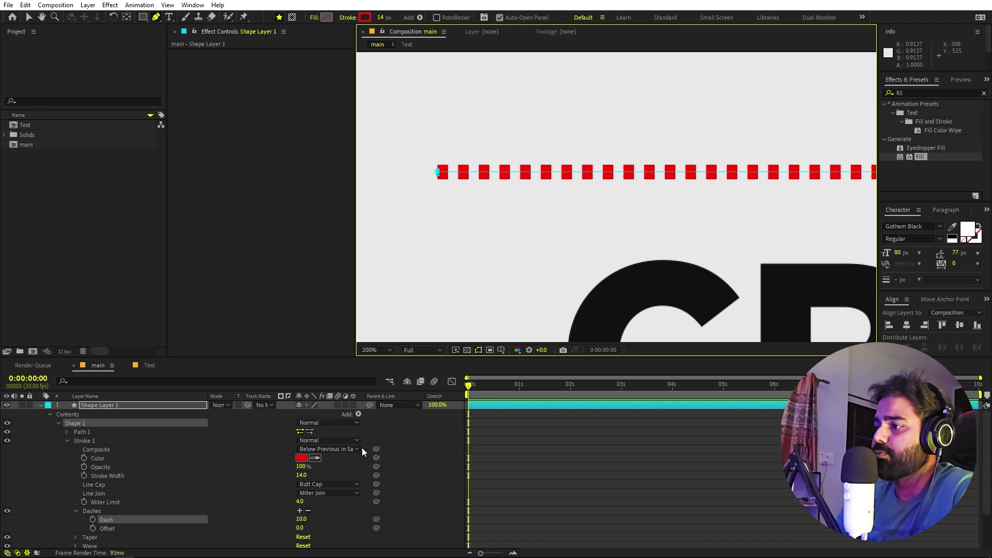
scroll(336, 517, down, 3)
drag(299, 477, 330, 473)
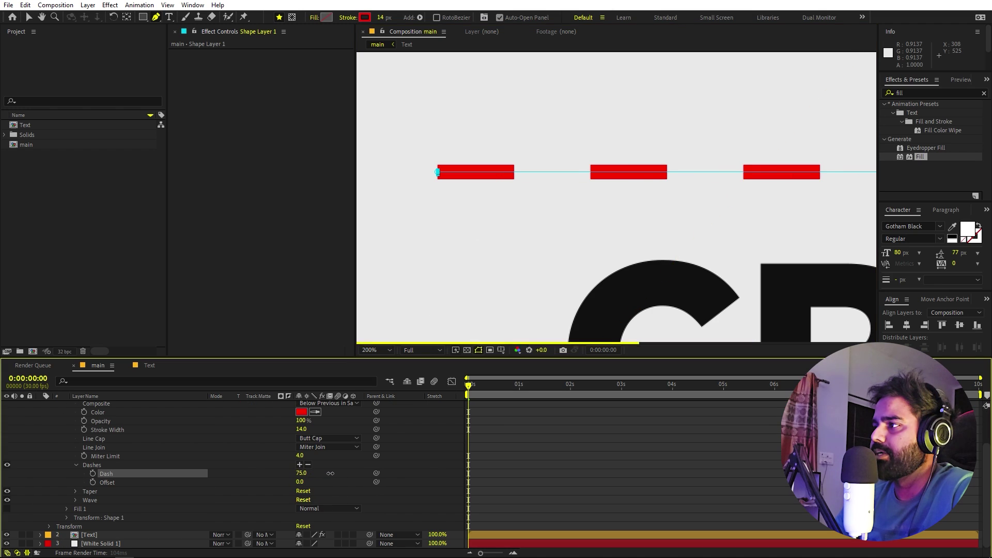
scroll(598, 276, down, 4)
scroll(598, 275, up, 2)
drag(667, 245, 589, 245)
drag(304, 475, 287, 476)
Set the dashed line's stroke width to 2 px and deselect the shape layer
click(381, 17)
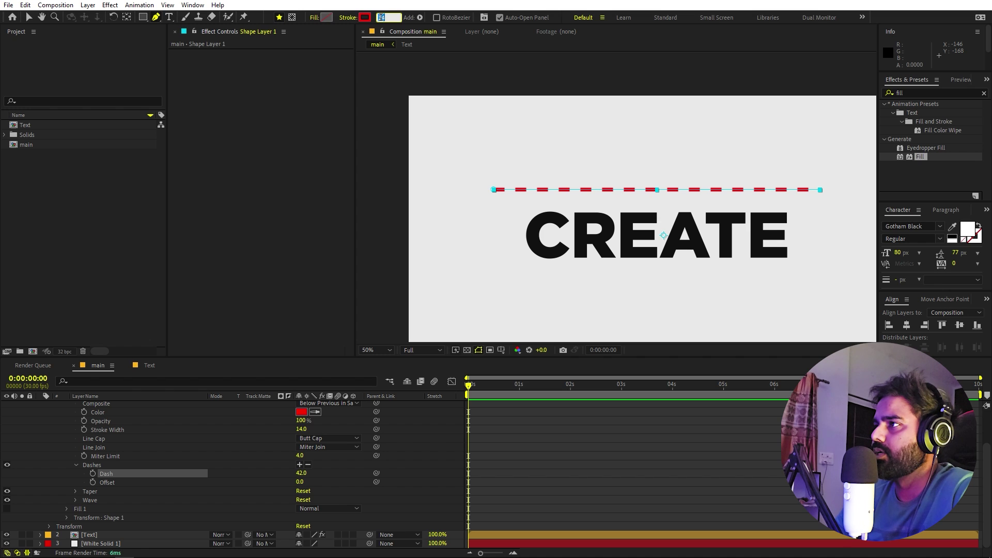
text(2)
key(Return)
click(593, 454)
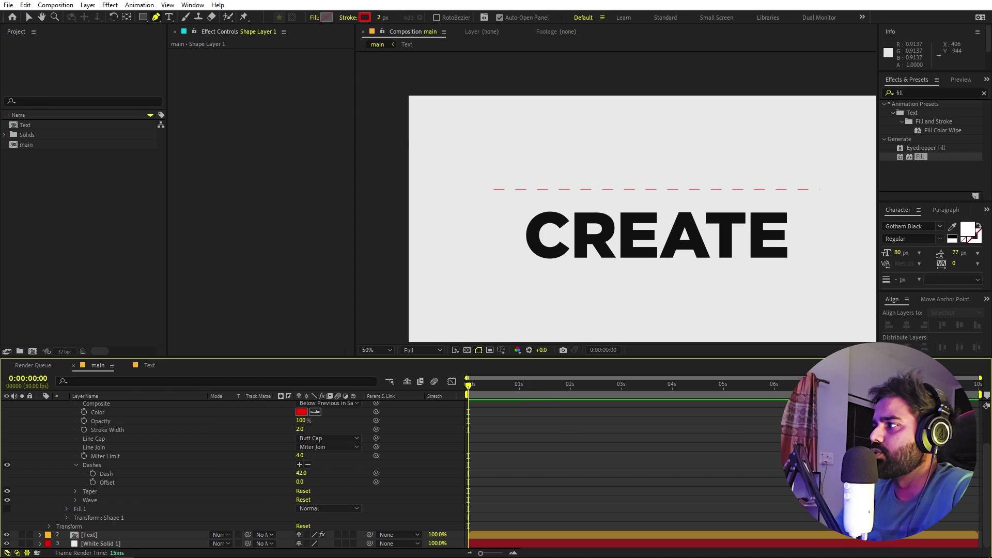
Add Trim Paths to the dashed line's shape layer and expand the Trim Paths 1 properties
scroll(155, 413, up, 3)
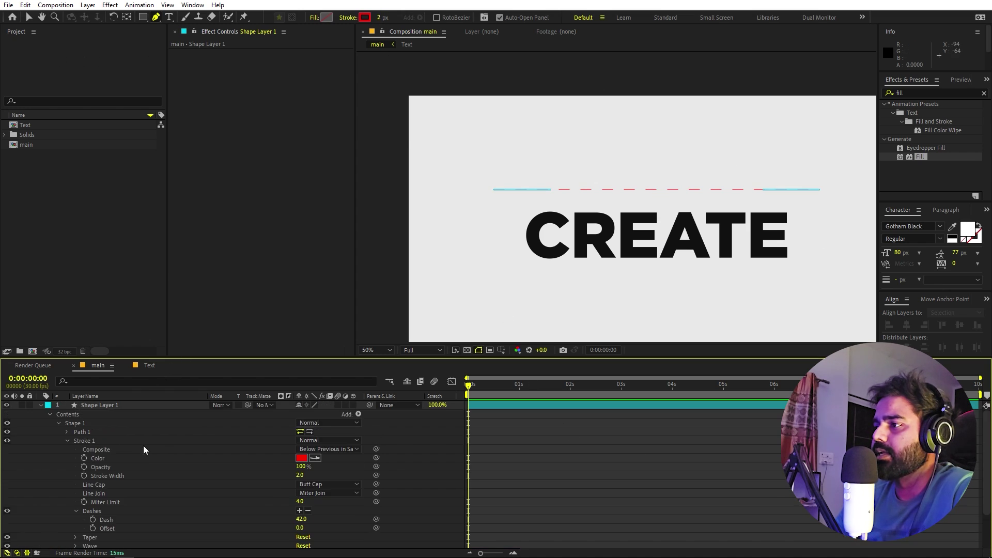
click(359, 415)
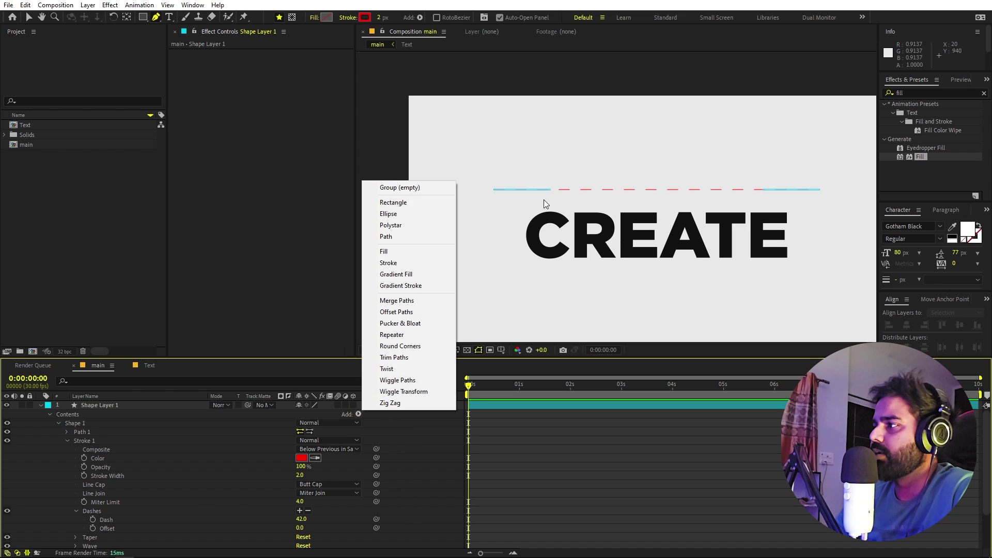
click(396, 358)
scroll(136, 487, down, 3)
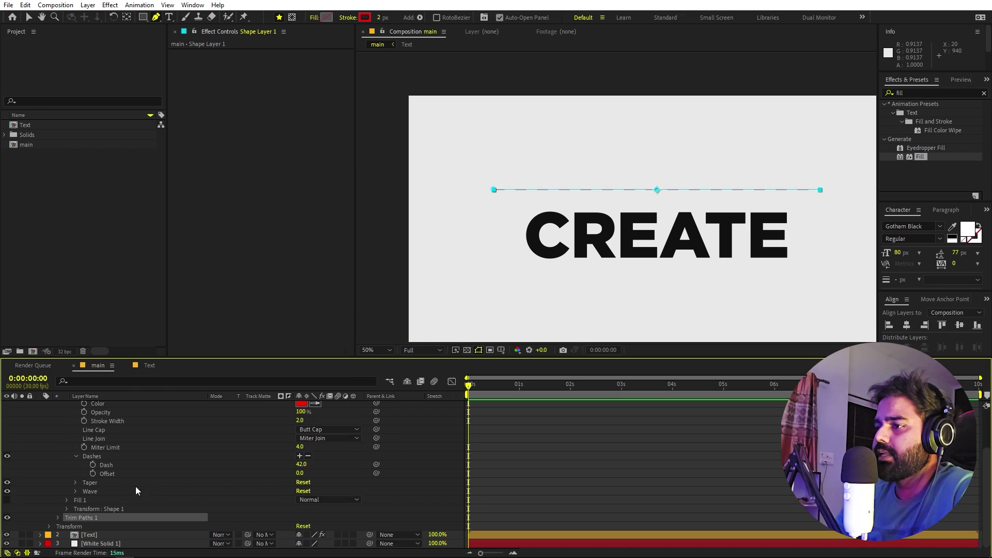
click(53, 520)
click(58, 518)
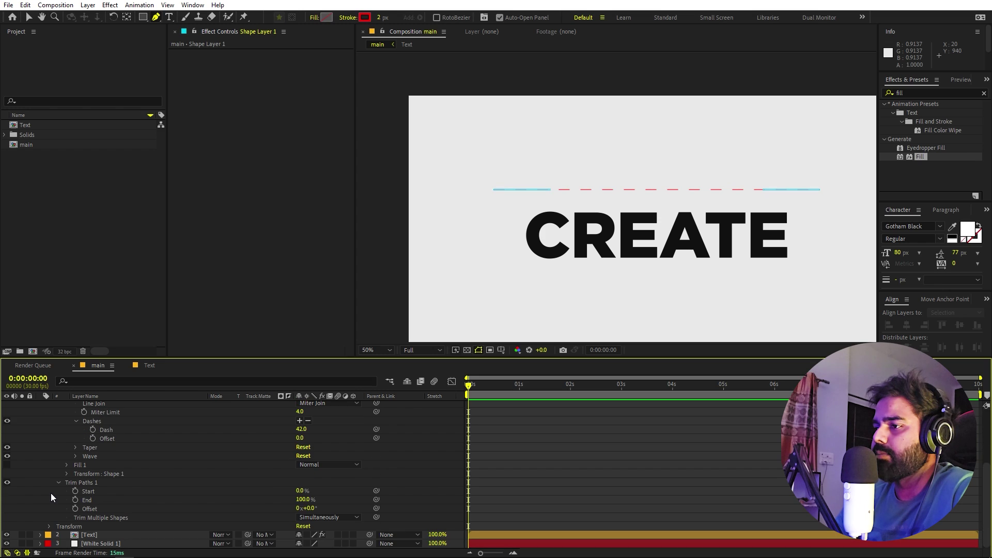
Keyframe the Trim Paths End at 0% on the first frame and 100% at 0:00:01:24
click(75, 500)
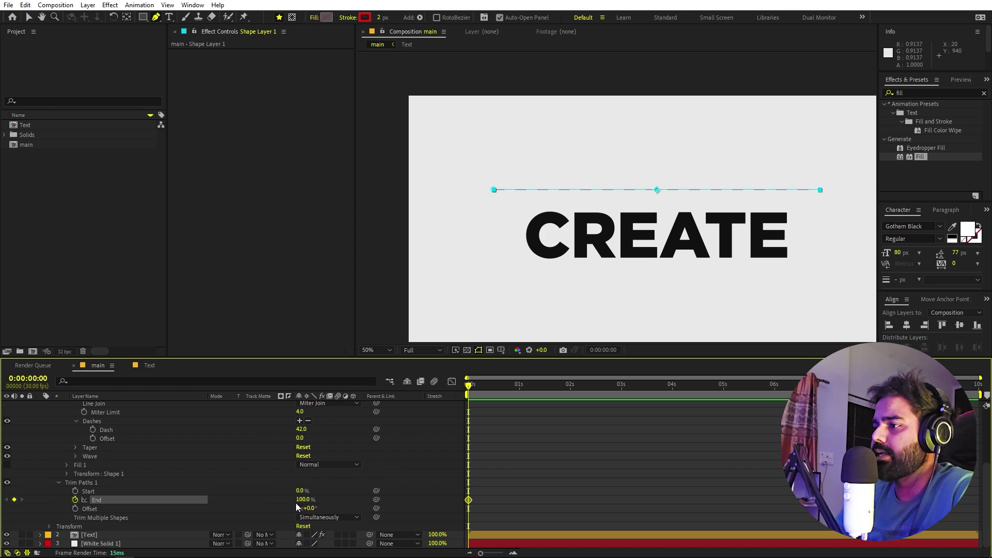
drag(304, 500, 269, 499)
drag(468, 385, 560, 395)
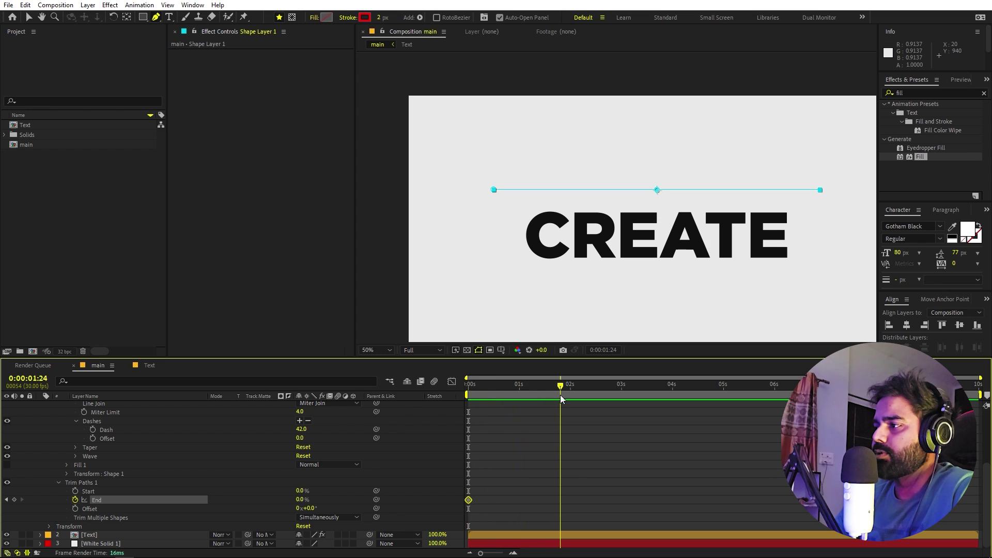
drag(300, 500, 613, 489)
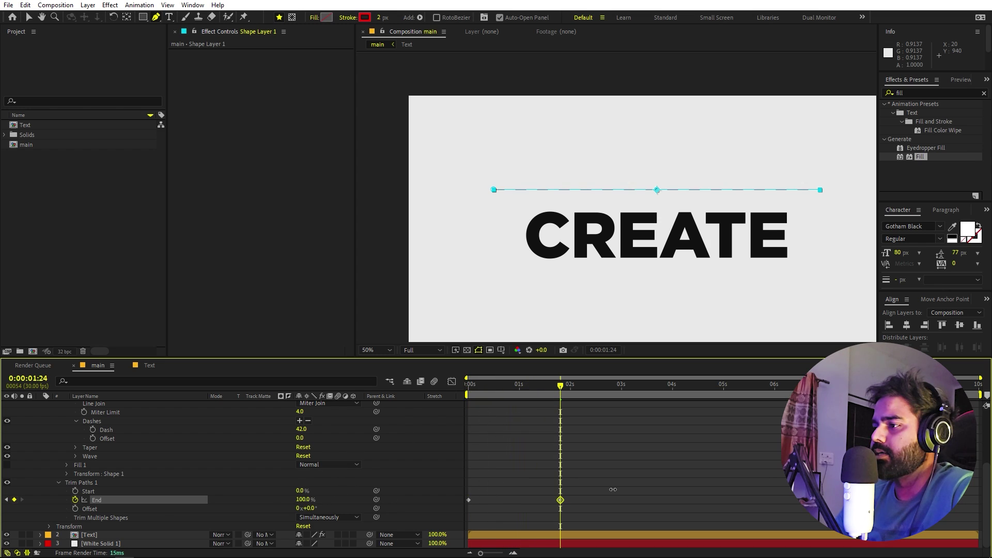
Keyframe the Trim Paths Start from 0% at about 3.6 seconds to 100% at 0:00:05:05
drag(567, 394, 731, 386)
click(76, 490)
drag(673, 491, 663, 492)
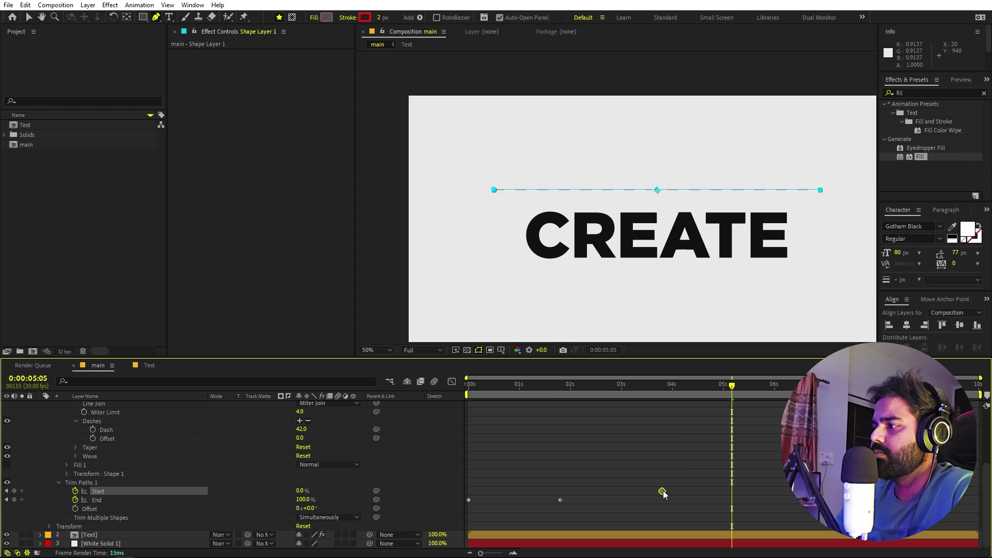
drag(299, 491, 629, 486)
Apply Easy Ease to all Trim Paths Start and End keyframes and show their speed curves in the Graph Editor
drag(765, 479, 441, 507)
key(F9)
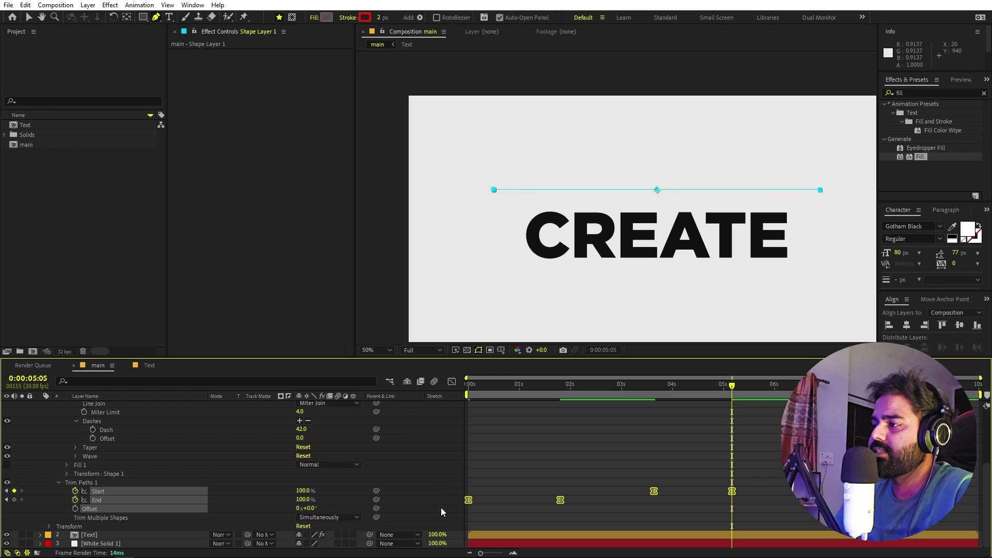
click(452, 383)
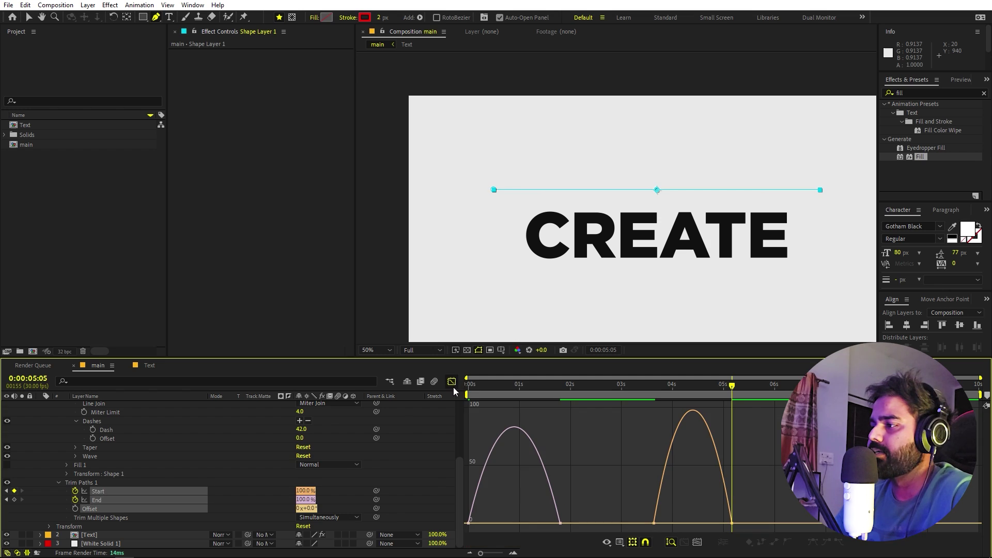
click(618, 543)
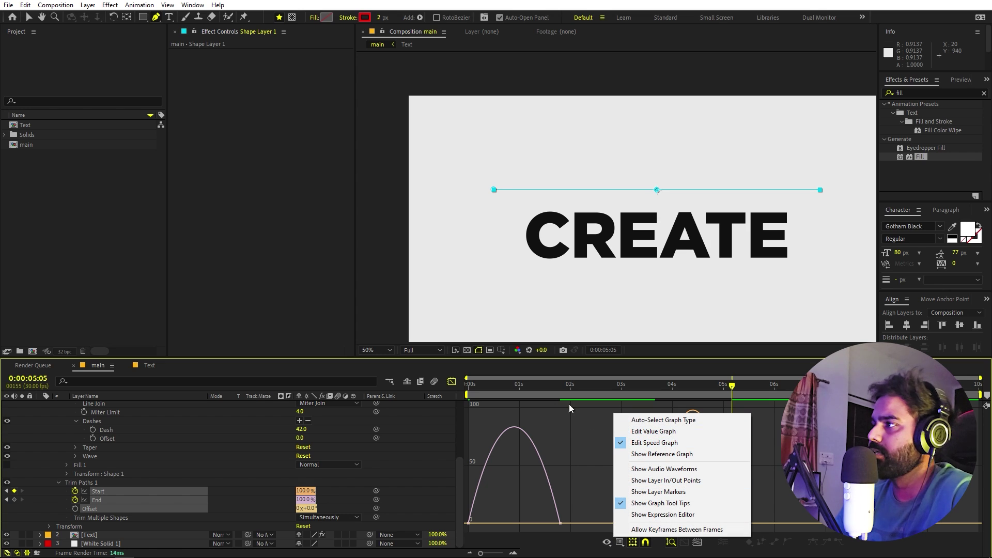
click(558, 3)
Lengthen the easing handles of all Start and End keyframes together so both speed curves form steep central peaks
key(v)
drag(819, 484, 451, 539)
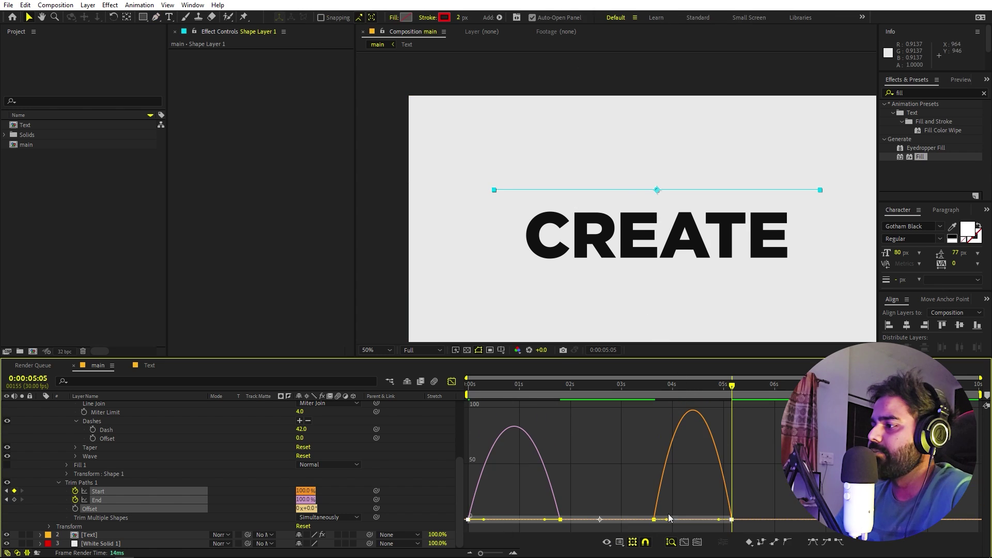
drag(718, 522, 681, 520)
click(773, 474)
Preview the dashed line's trim animation from the first frame
drag(720, 387, 241, 399)
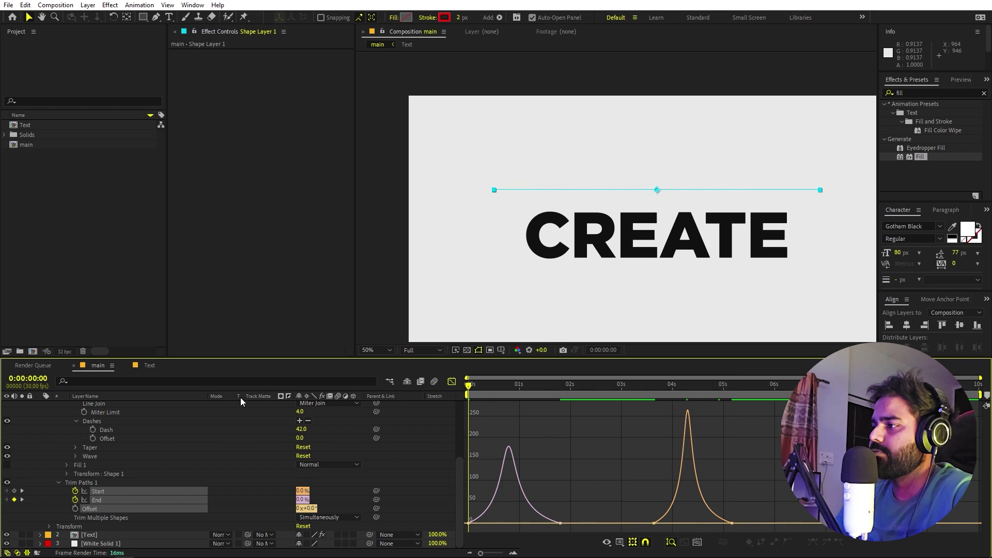
click(383, 231)
key(space)
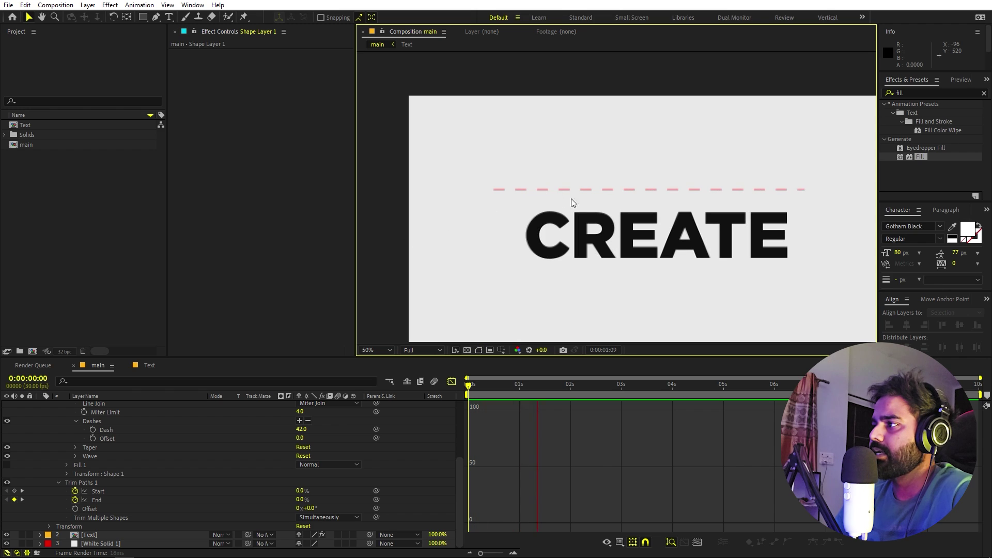
key(space)
Leave the Graph Editor, move the two Trim Paths Start keyframes earlier to about 2.4 and 4.2 seconds, and collapse the layer
click(451, 382)
drag(760, 484, 592, 490)
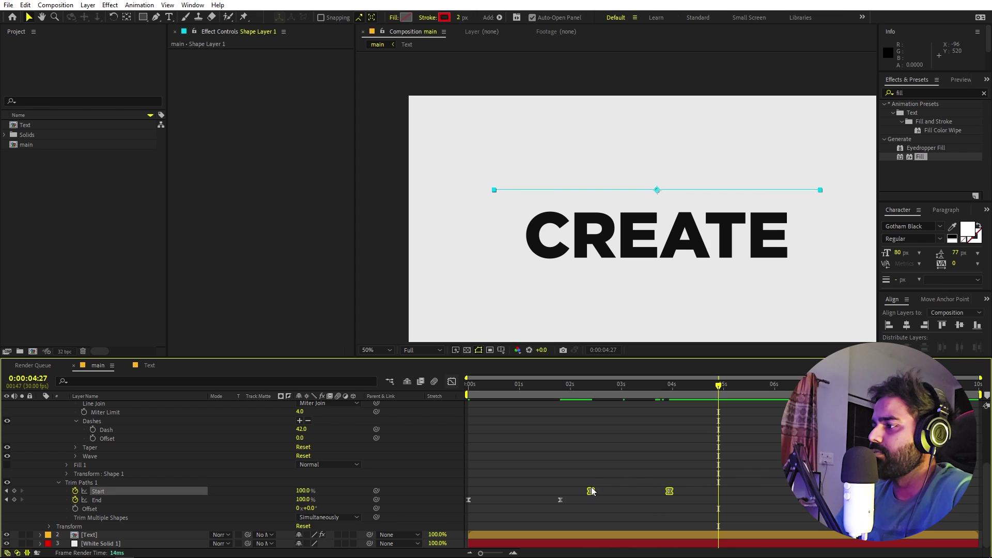
click(674, 492)
drag(669, 492, 683, 491)
scroll(689, 481, up, 4)
click(40, 405)
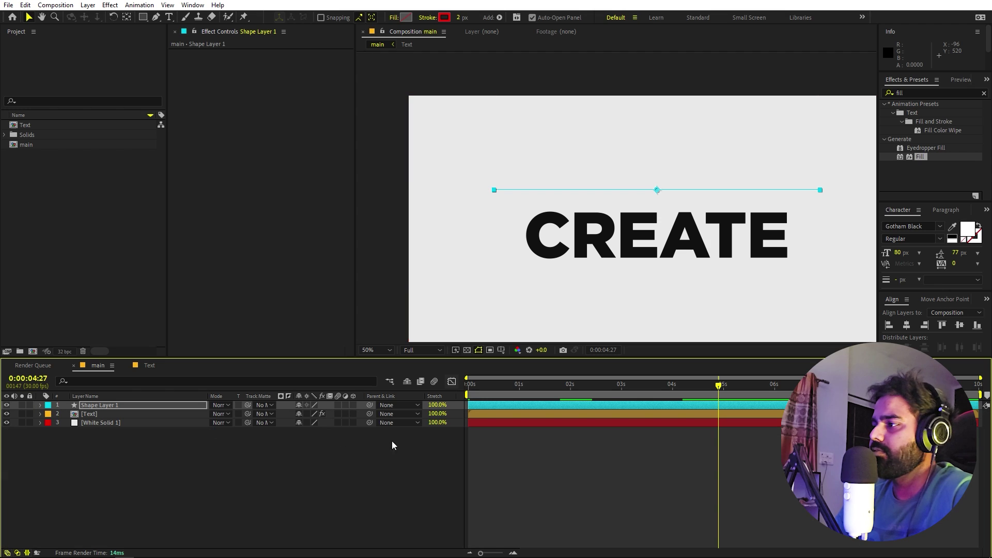
click(393, 445)
At 0:00:02:14, move the red dashed line down onto the top edge of the letters in CREATE
mouse_move(588, 389)
mouse_down()
mouse_move(415, 414)
mouse_move(503, 389)
mouse_move(595, 389)
mouse_up()
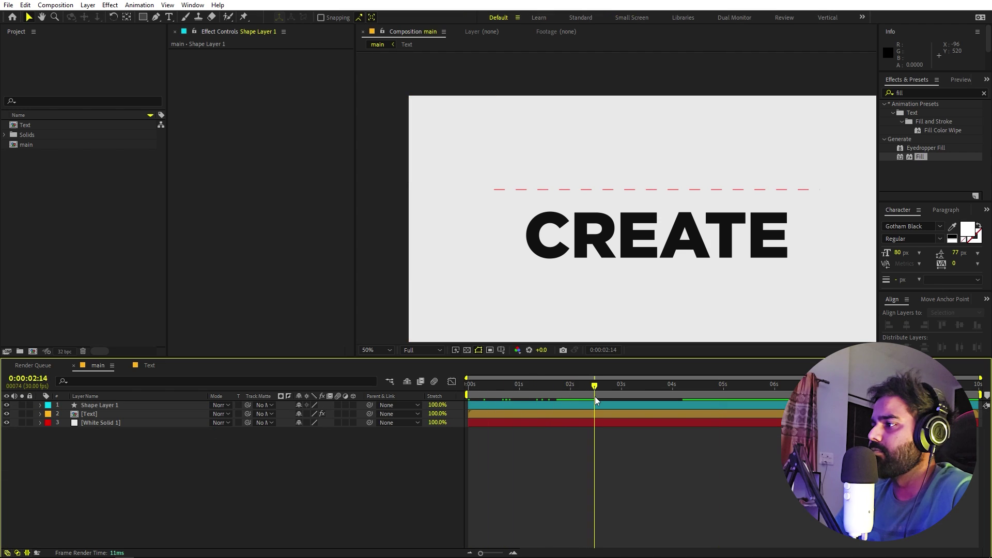
click(129, 406)
scroll(602, 208, up, 4)
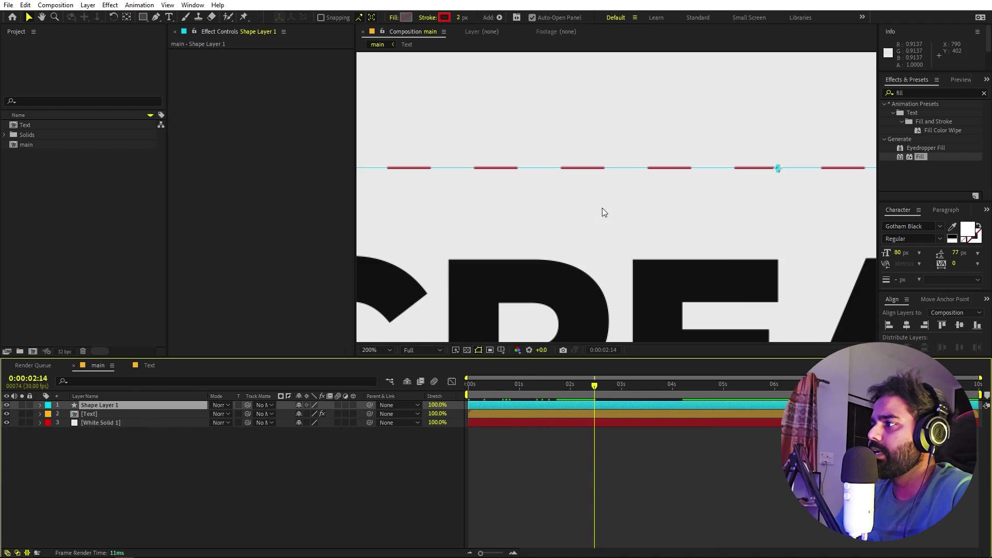
scroll(603, 212, down, 2)
drag(697, 184, 550, 134)
scroll(694, 234, up, 2)
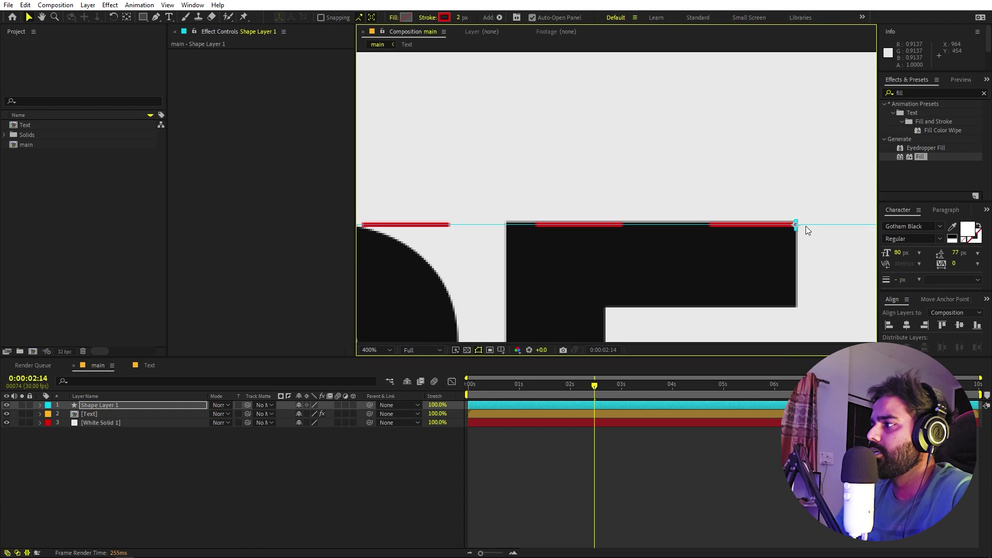
drag(797, 227, 798, 224)
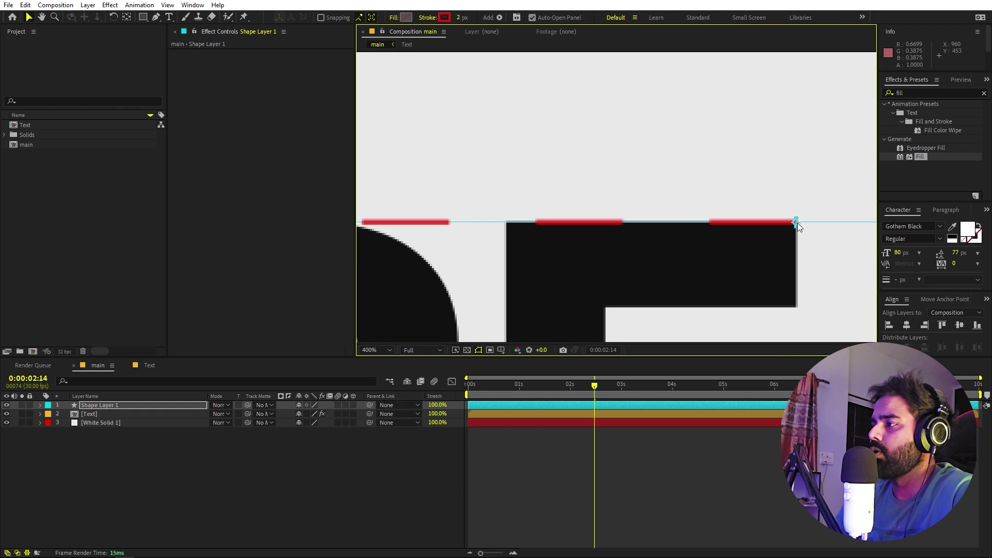
key(slash)
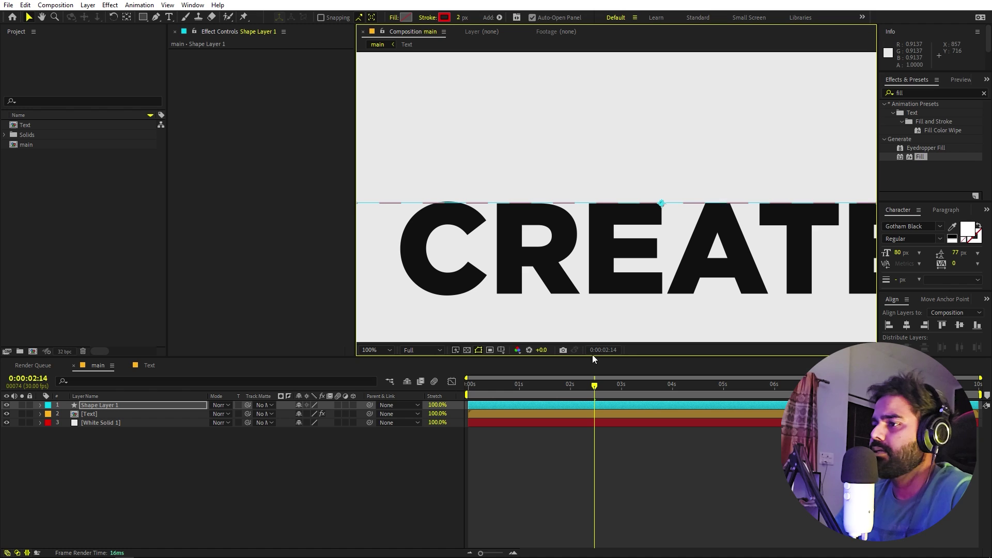
click(204, 441)
Duplicate the dashed line layer and move the copy onto the bottom edge of the letters in CREATE
click(113, 404)
key(comma)
key(comma)
key(comma)
key(comma)
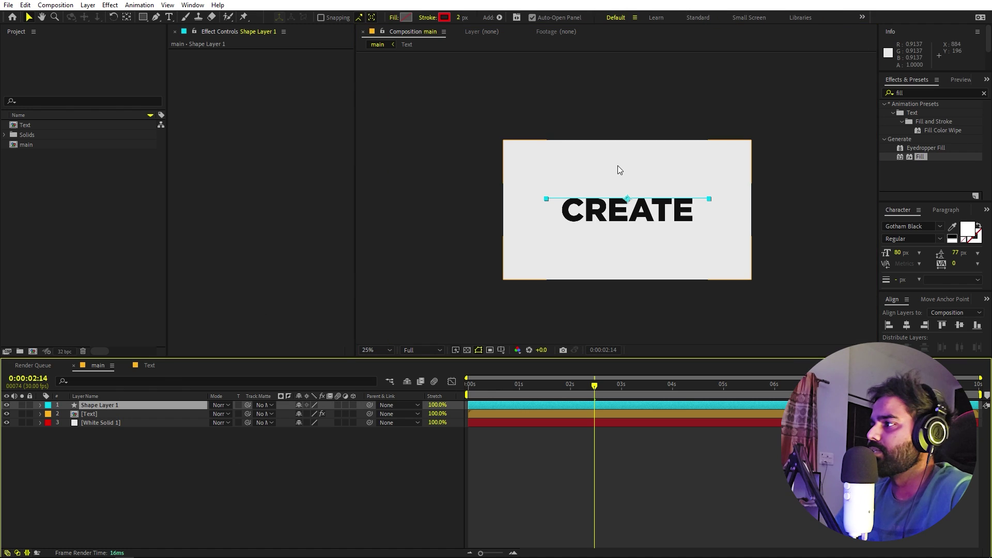
key(period)
key(ctrl+d)
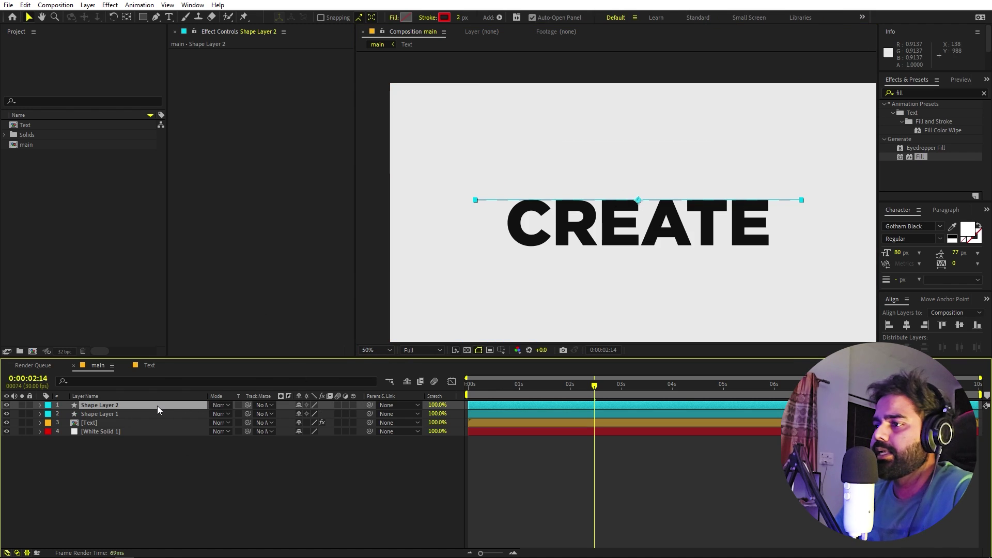
drag(640, 201, 595, 82)
scroll(665, 248, up, 2)
drag(685, 228, 623, 183)
scroll(619, 200, up, 2)
drag(606, 145, 610, 234)
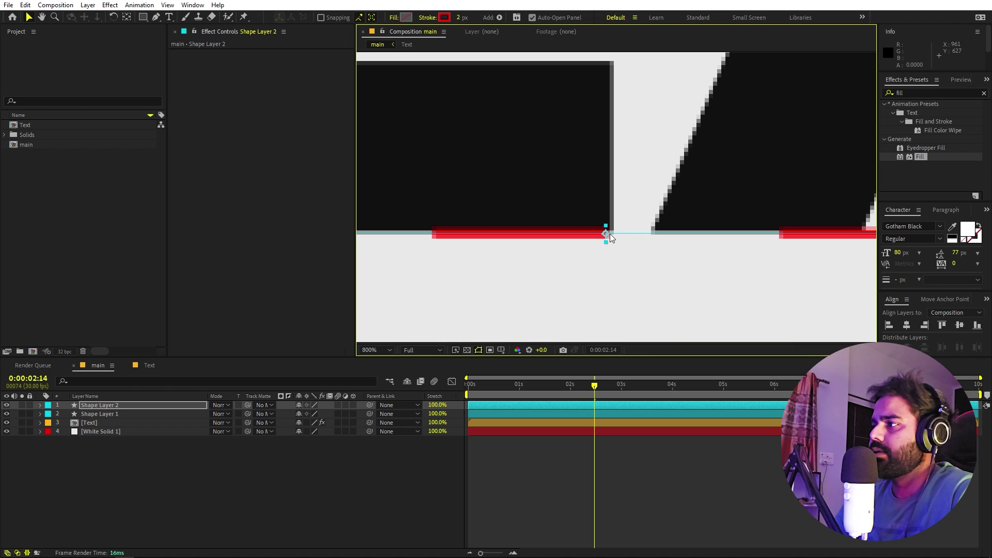
scroll(602, 224, down, 6)
Set the lower dashed line's rotation to 180° and play the animation from the first frame
drag(571, 397, 460, 414)
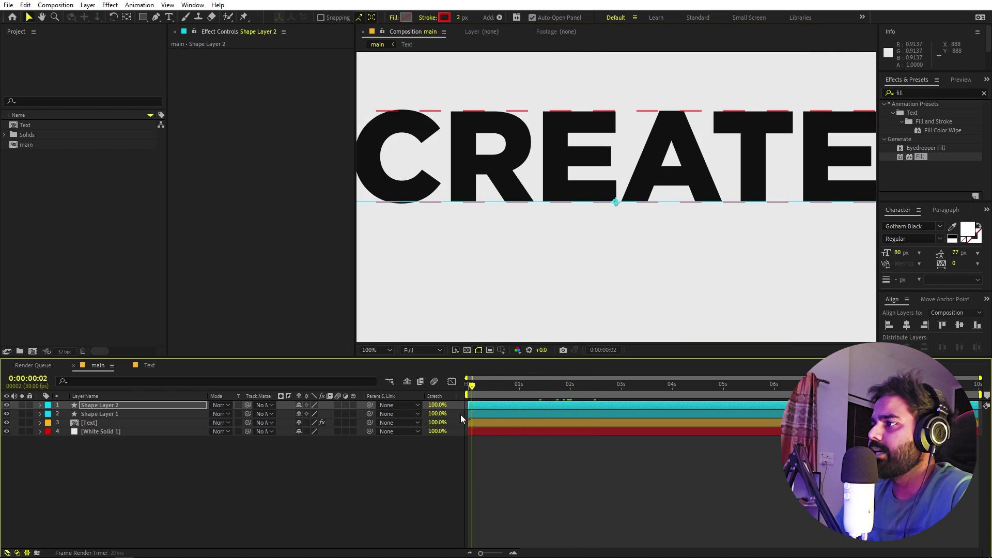
scroll(497, 158, down, 2)
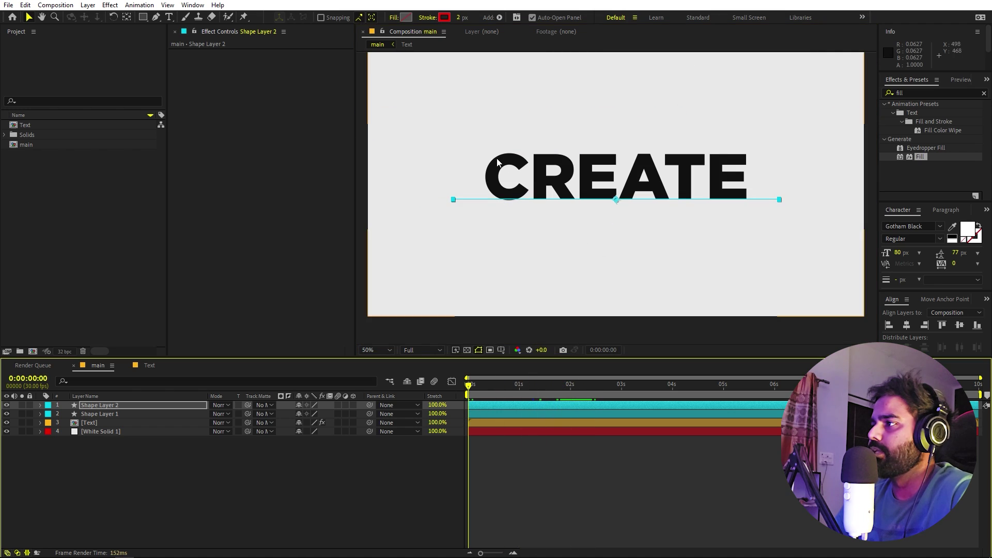
click(144, 405)
key(r)
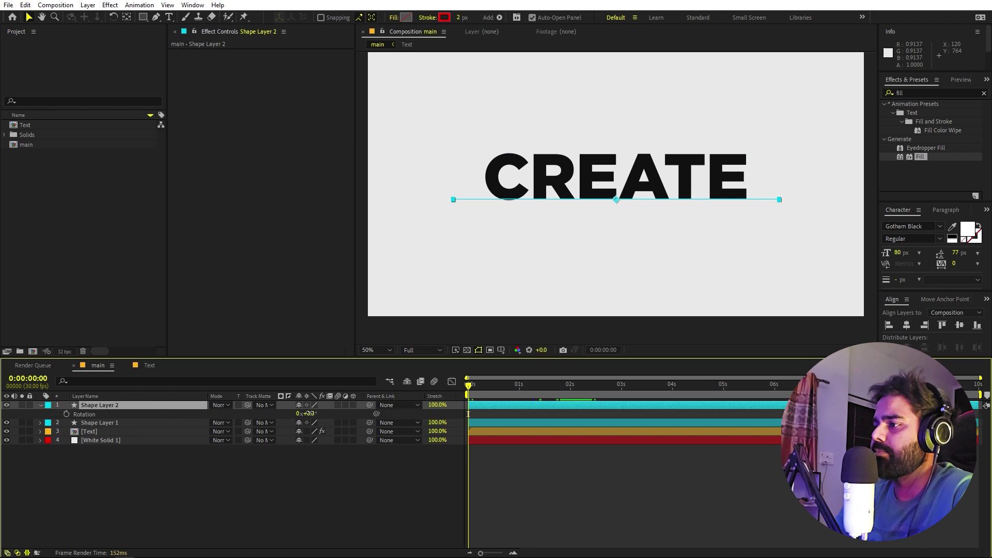
text(180)
key(Return)
click(574, 499)
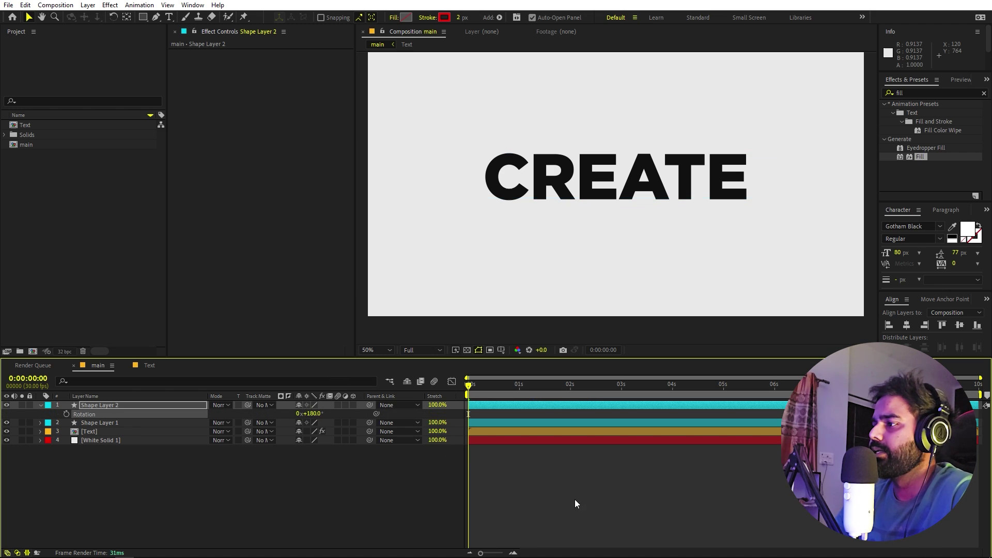
key(space)
key(space)
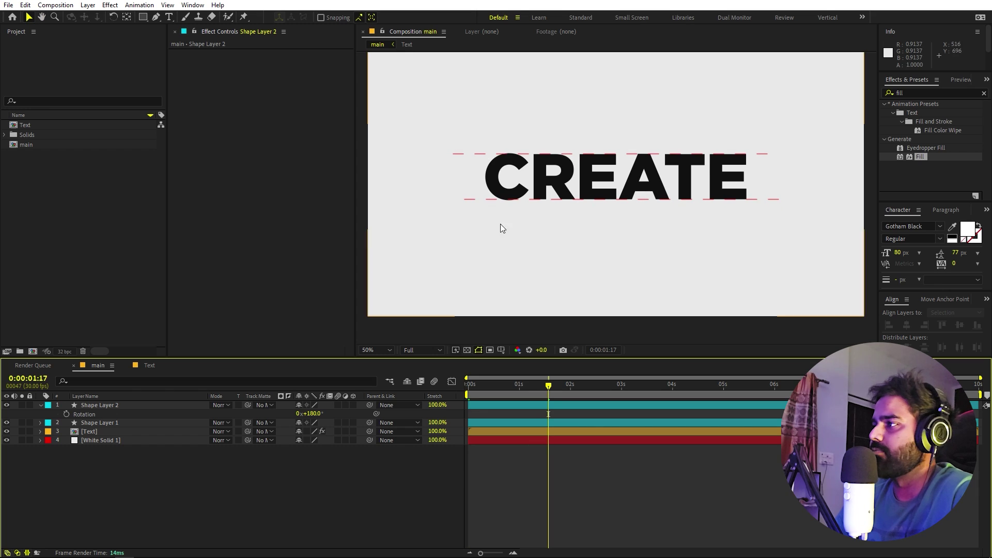
Duplicate the lower dashed line and align the copy with the underside of the first E's top arm
click(555, 199)
key(period)
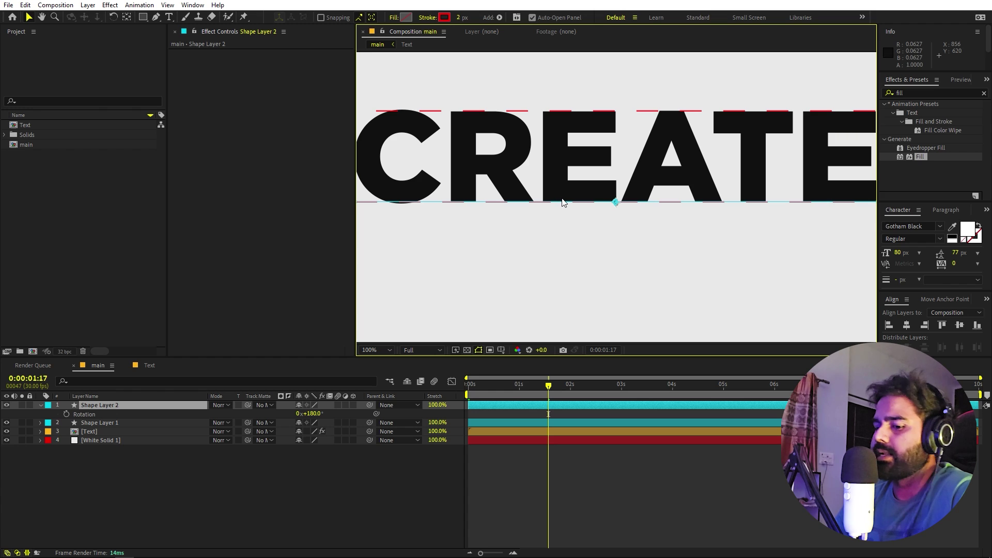
key(ctrl+d)
drag(618, 204, 614, 300)
key(period)
key(period)
drag(615, 142, 651, 288)
key(v)
drag(660, 237, 660, 231)
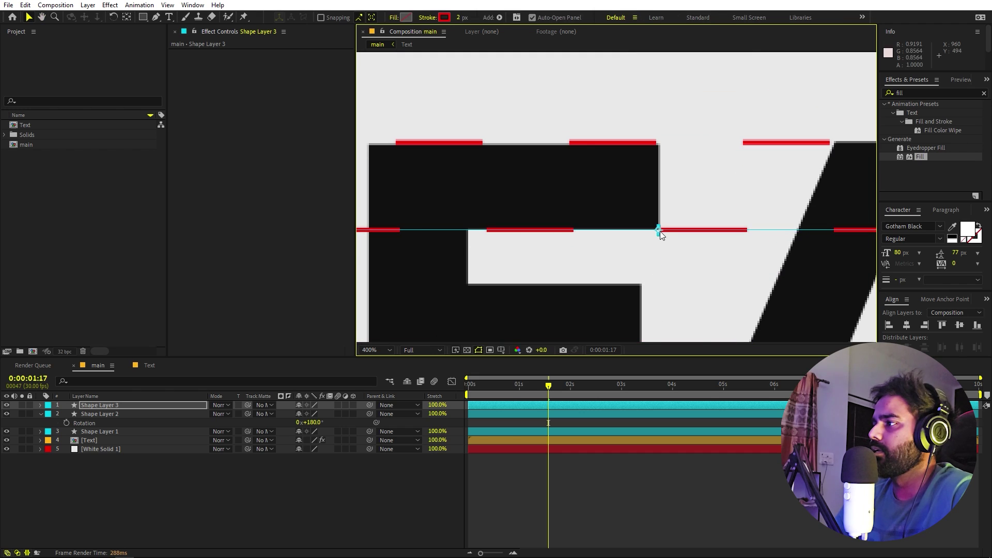
scroll(659, 231, down, 3)
scroll(657, 232, up, 1)
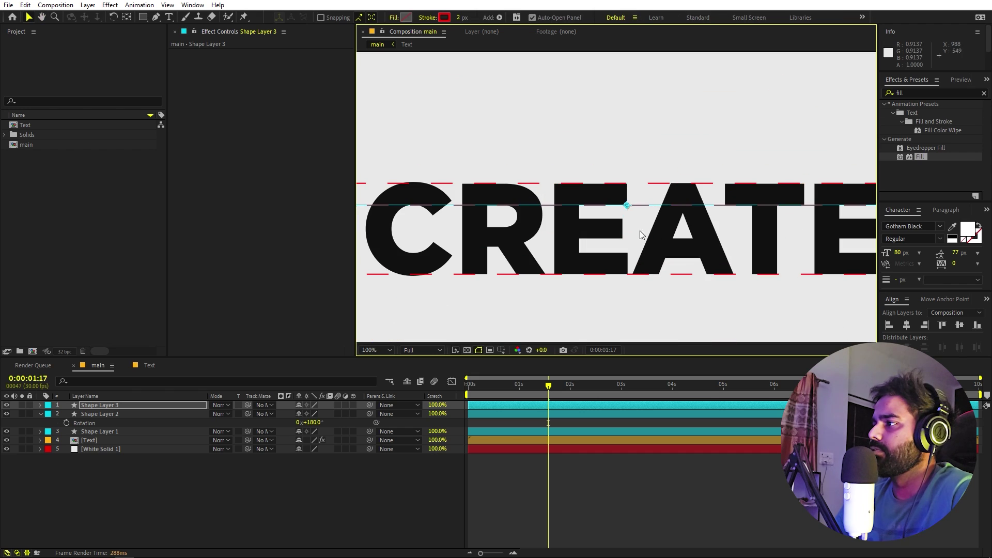
Duplicate the topmost dashed line and place the copy on the upper edge of the first E's middle arm
click(576, 184)
key(ctrl+d)
drag(627, 185, 631, 220)
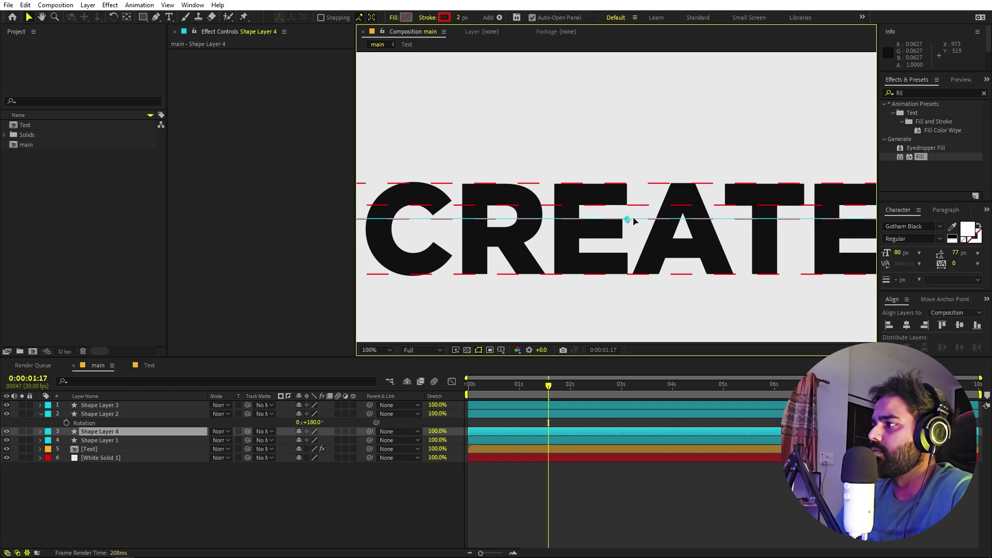
key(Return)
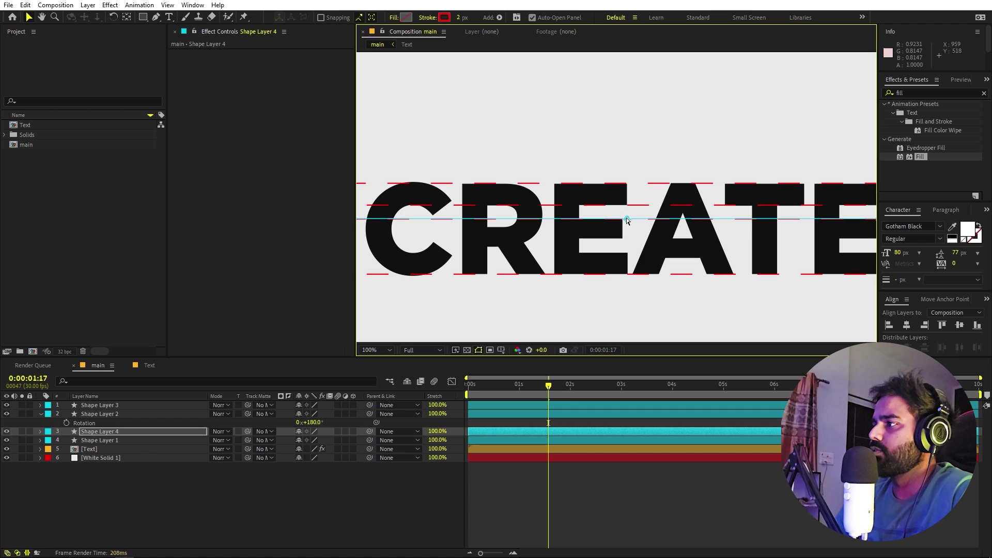
key(Return)
Duplicate the middle-arm line and place the copy on the upper edge of the first E's bottom arm
key(ctrl+d)
drag(628, 221, 629, 253)
key(Return)
Duplicate the lowest dashed line and align the copy with the underside of the first E's middle arm
click(638, 274)
key(ctrl+d)
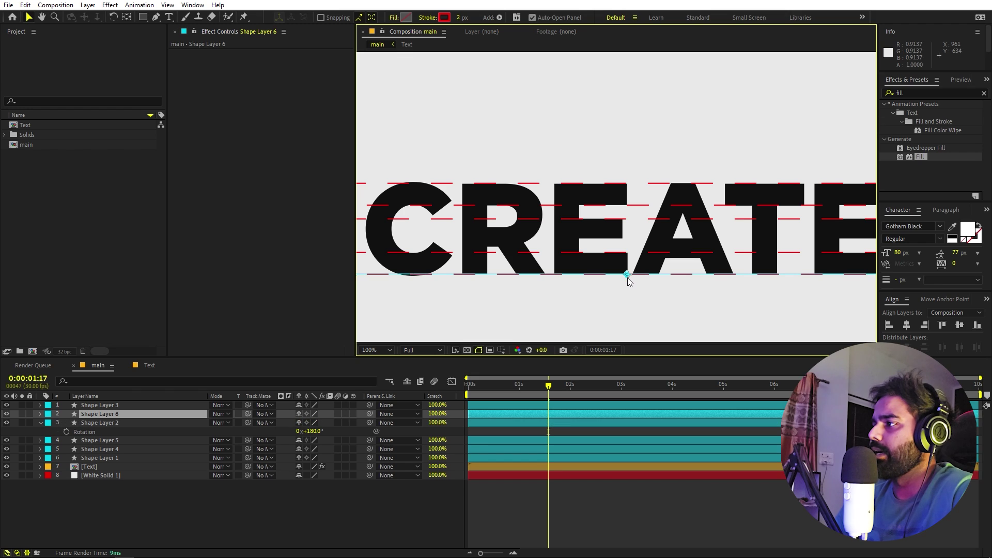
drag(628, 278, 634, 239)
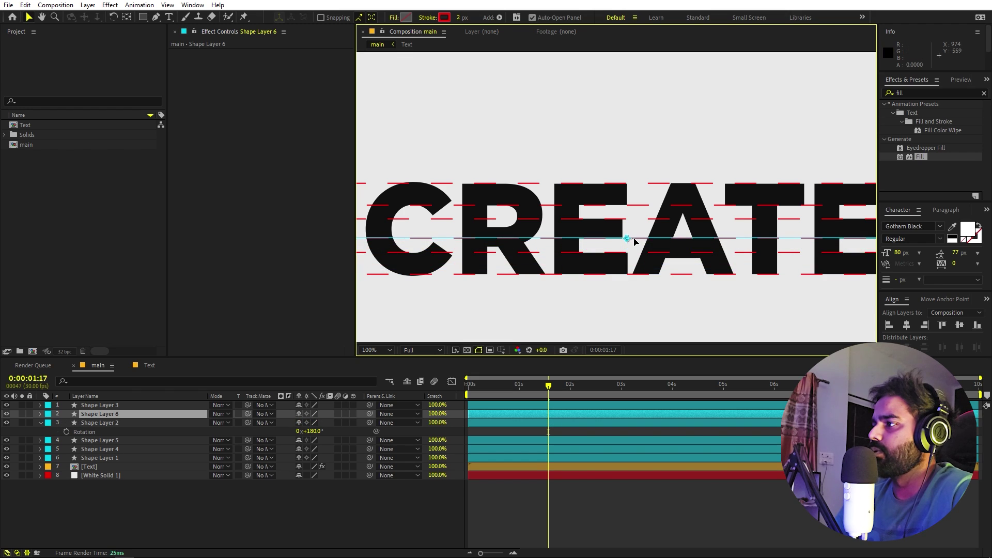
click(628, 494)
scroll(666, 262, down, 2)
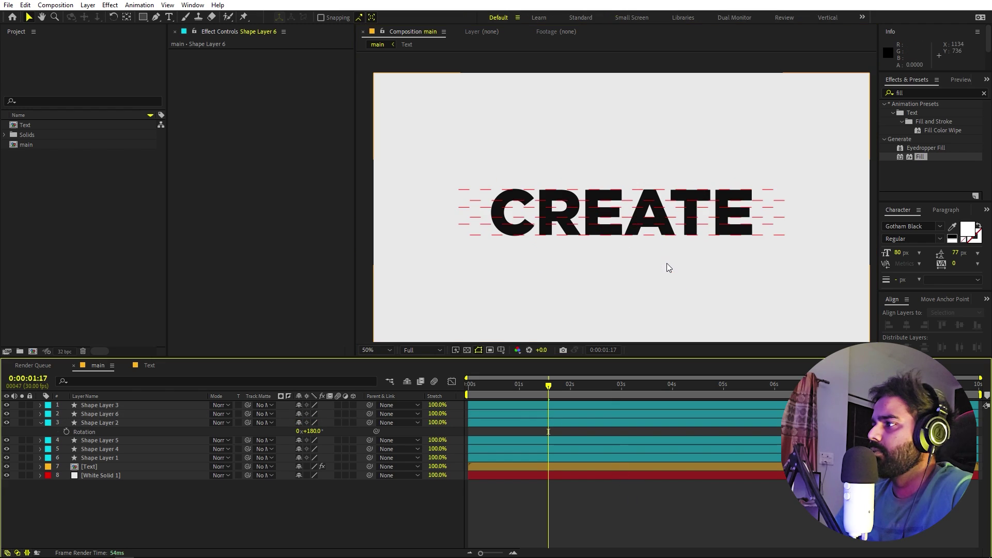
Play the animation from the first frame and scrub through it to check the horizontal guide lines
drag(522, 388, 366, 402)
key(space)
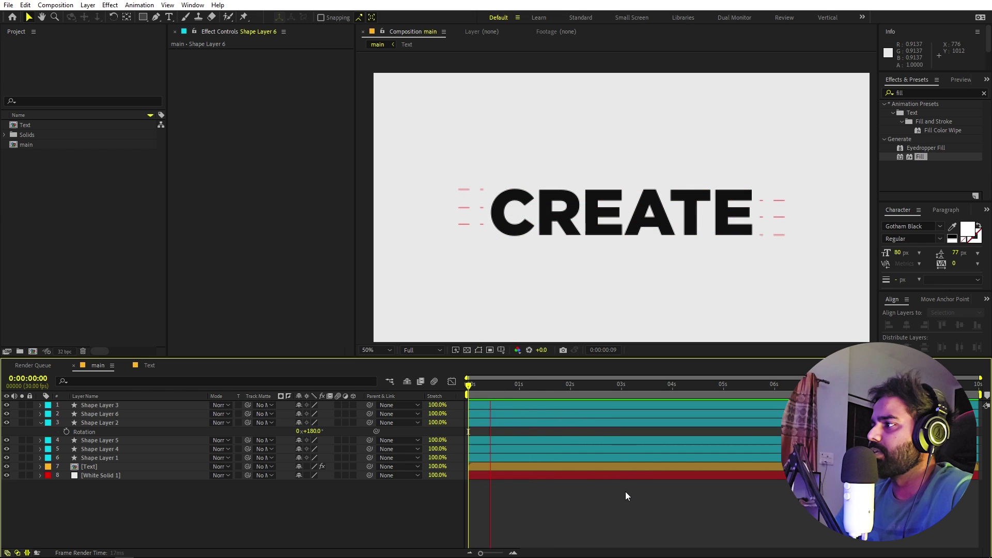
key(space)
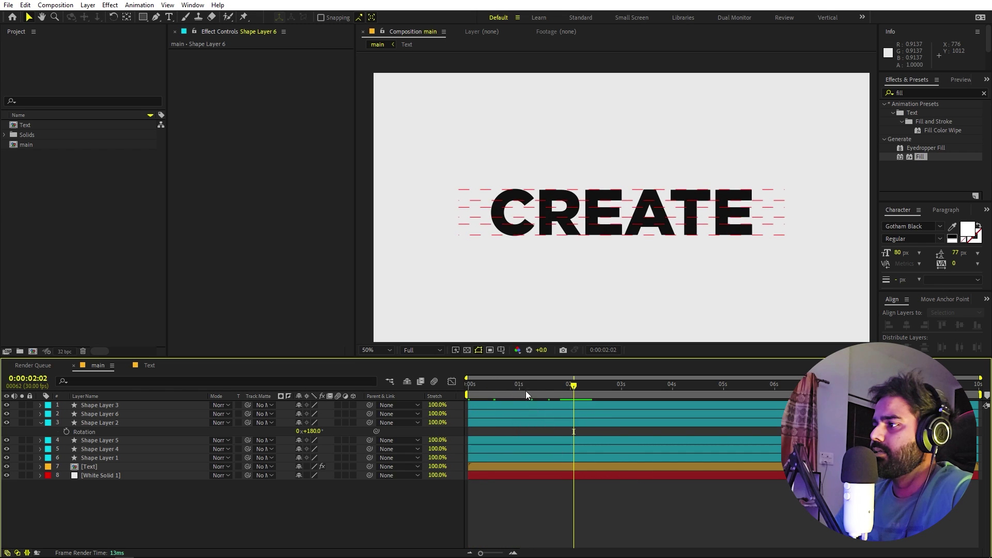
drag(544, 390, 468, 391)
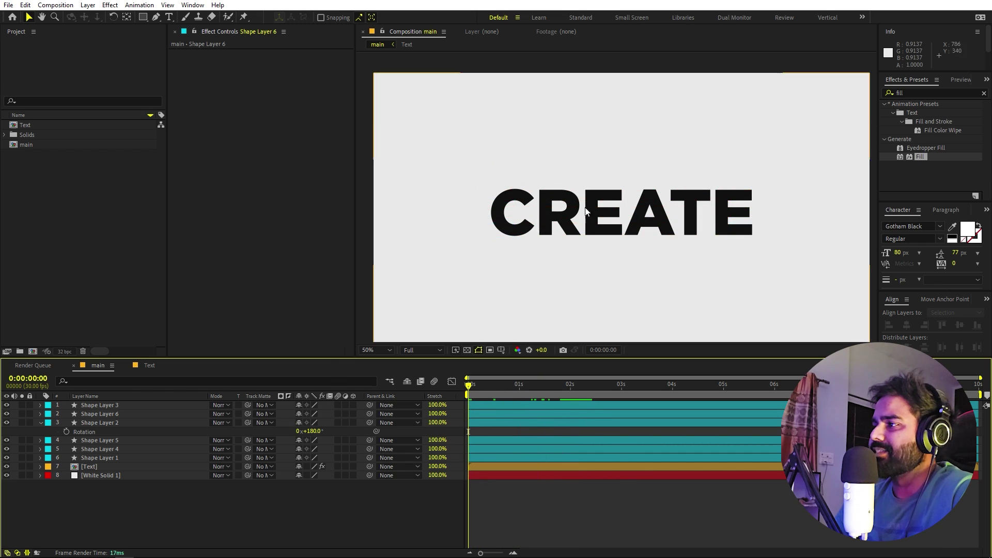
drag(491, 389, 586, 405)
Duplicate the topmost dashed line, move the copy to the top of the layer stack and give it a pink label
click(621, 191)
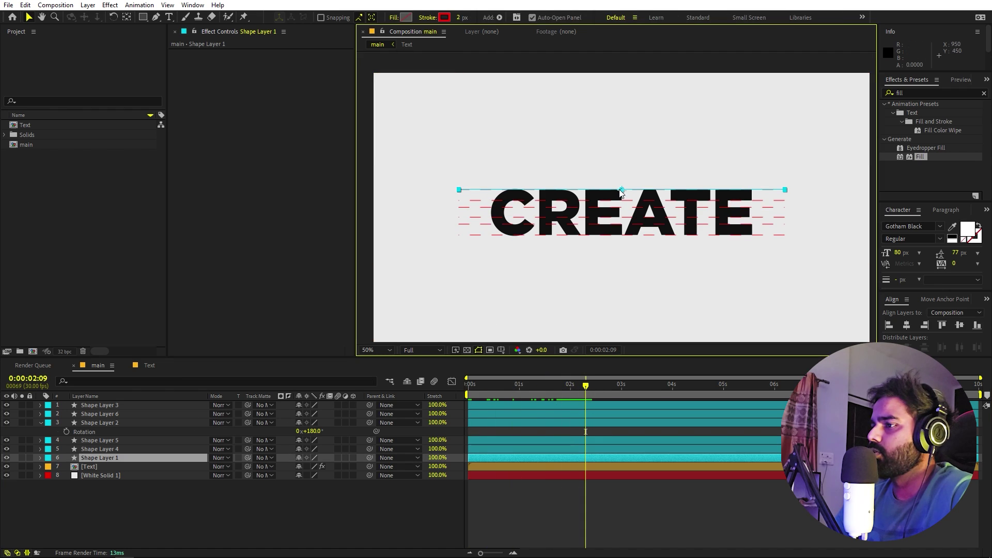
key(ctrl+d)
drag(134, 458, 143, 402)
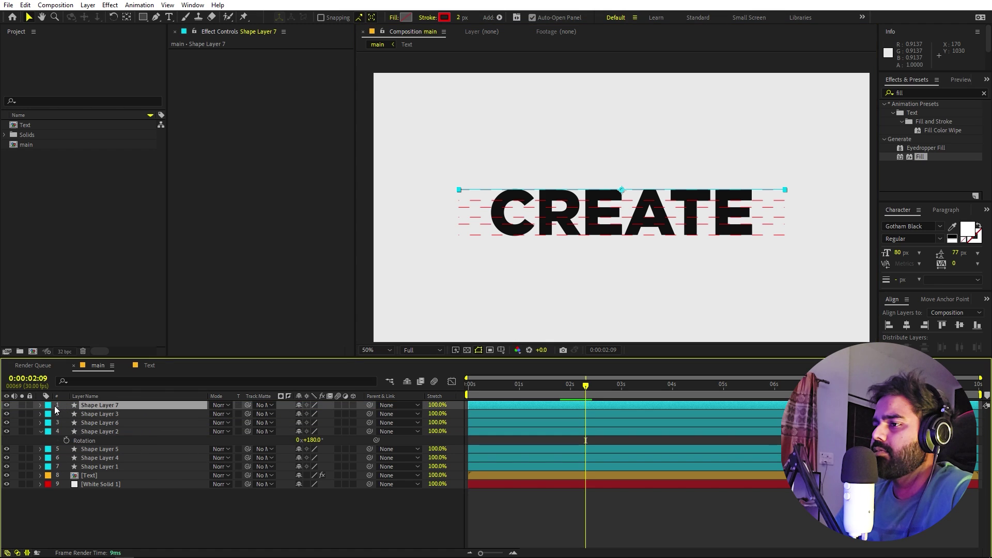
click(48, 406)
click(70, 252)
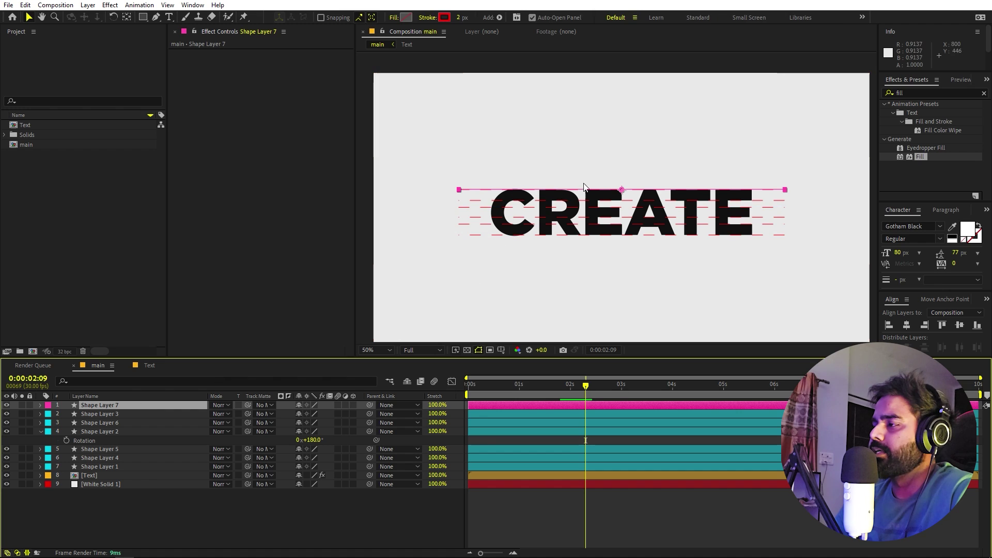
Set the pink-labelled line's rotation to 90° and center it vertically in the composition
key(r)
click(310, 414)
text(90)
key(Return)
key(comma)
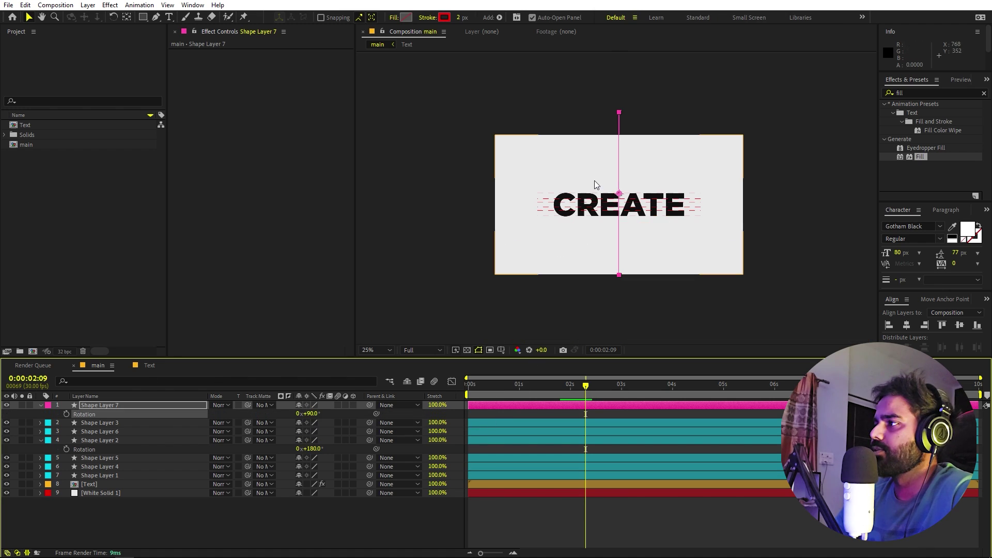
click(960, 324)
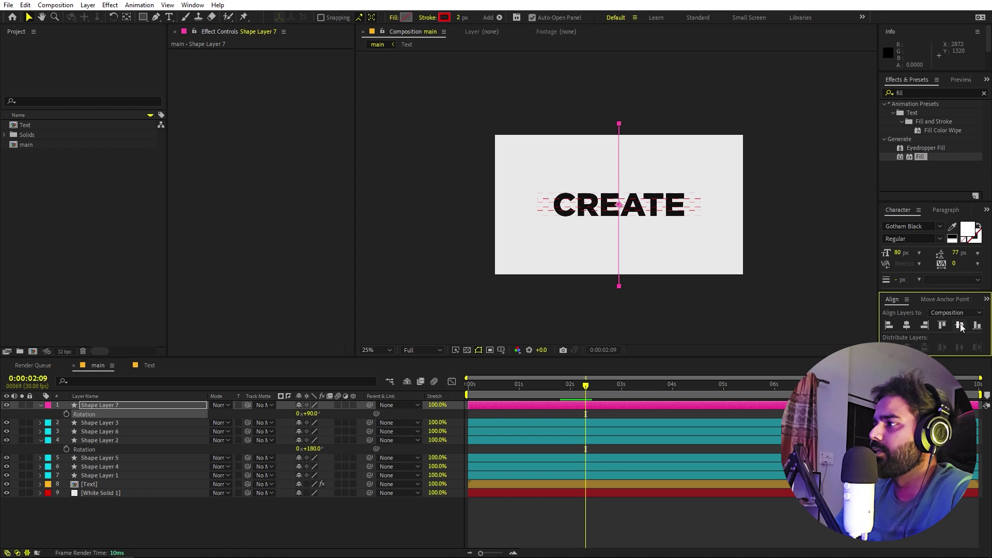
Shorten the vertical dashed line by moving its upper and lower end points closer to the word with the Pen tool
click(155, 17)
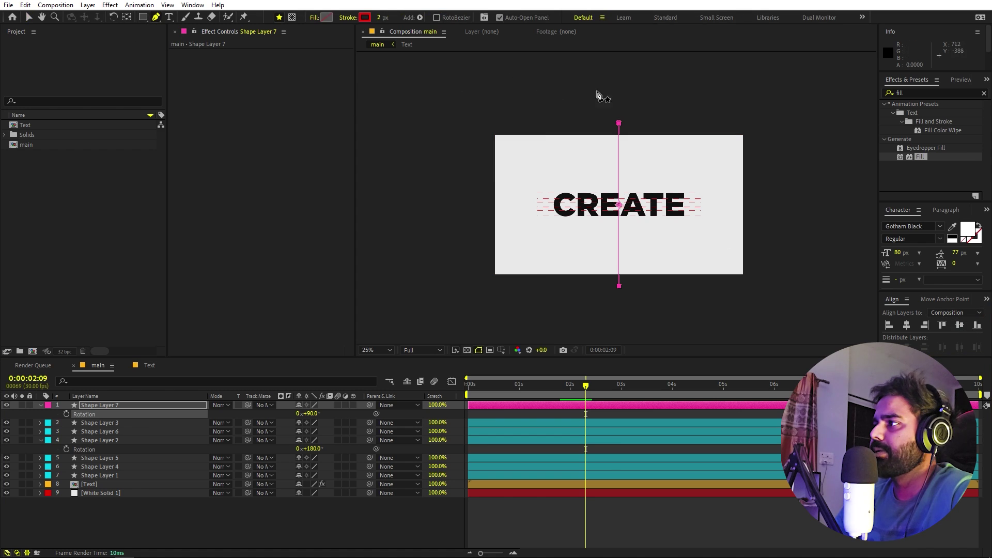
click(619, 123)
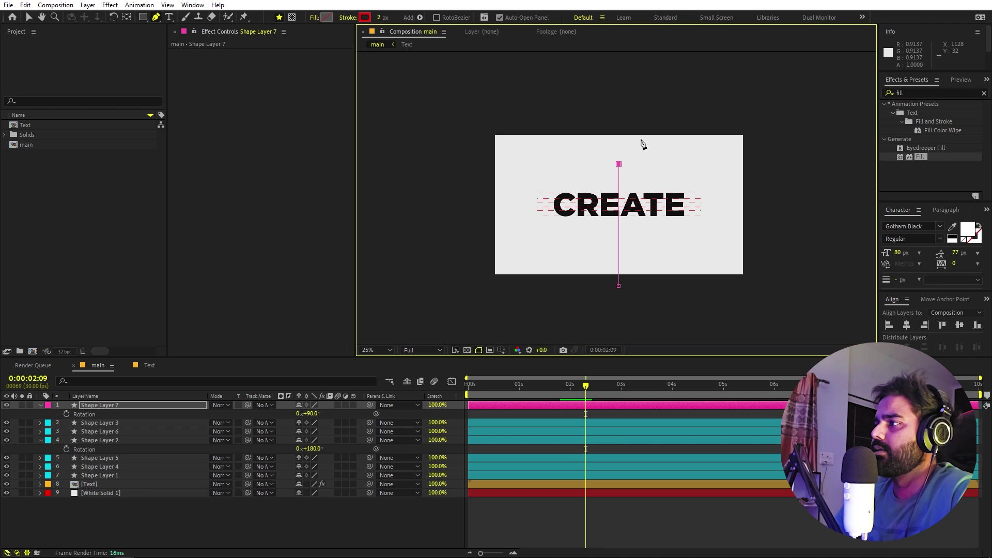
click(585, 415)
click(592, 405)
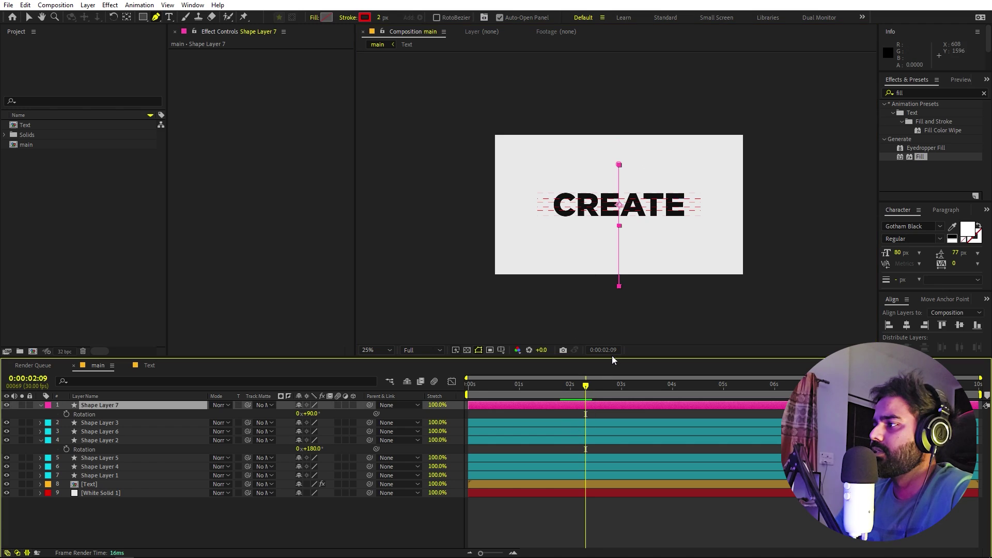
click(620, 287)
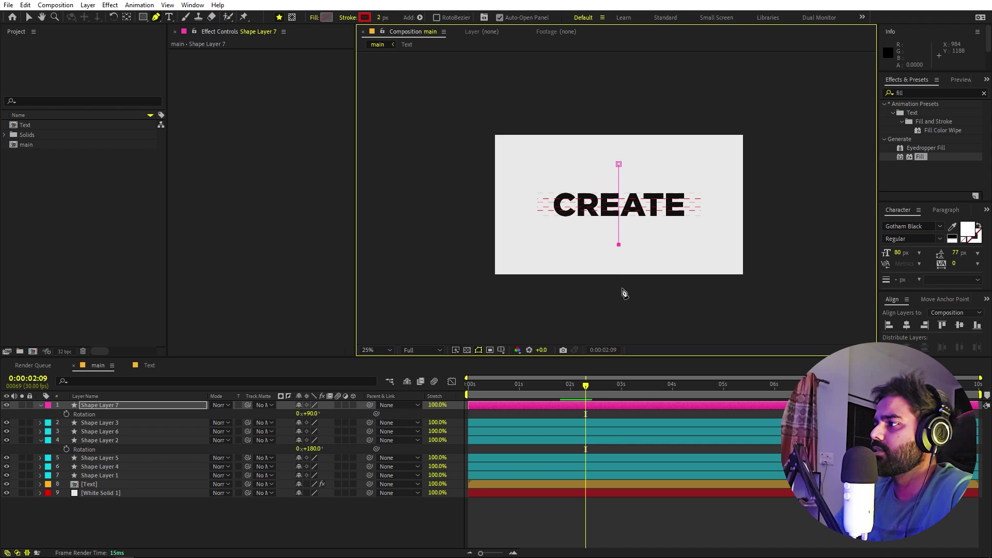
scroll(624, 293, up, 2)
click(389, 350)
click(380, 372)
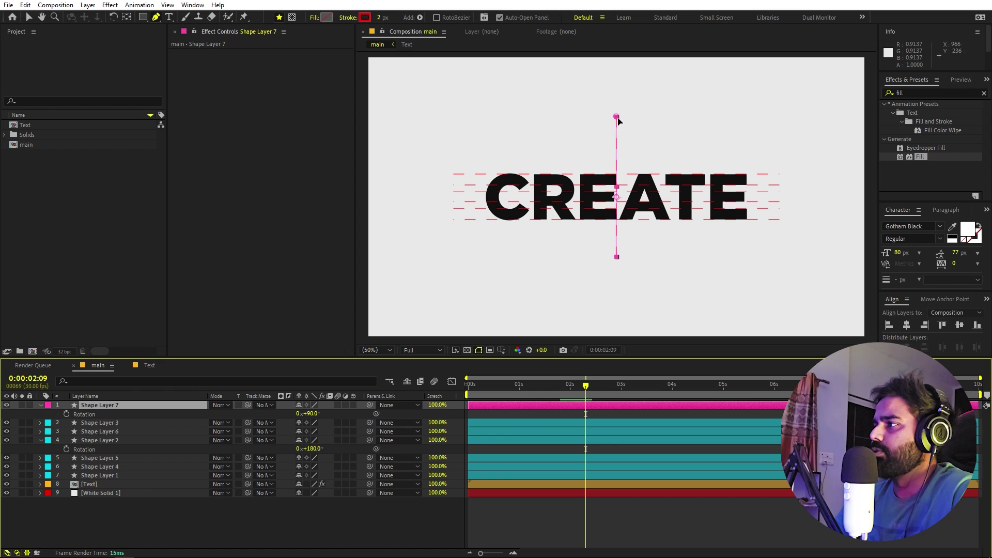
Lower the vertical line's upper end point until it extends equally above and below the word, and preview the dashes
click(618, 118)
key(shift+Down)
key(shift+Down)
key(shift+Down)
key(shift+Down)
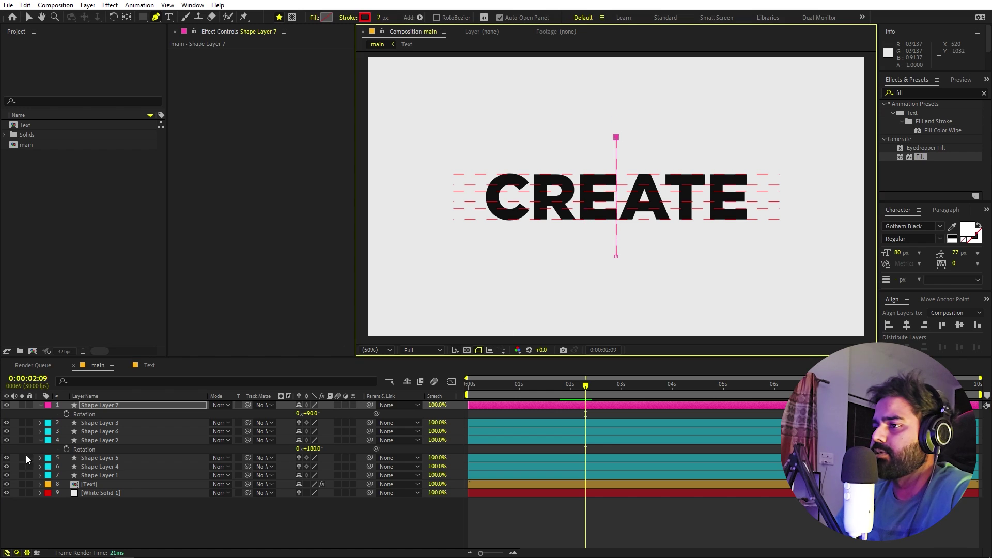
click(135, 406)
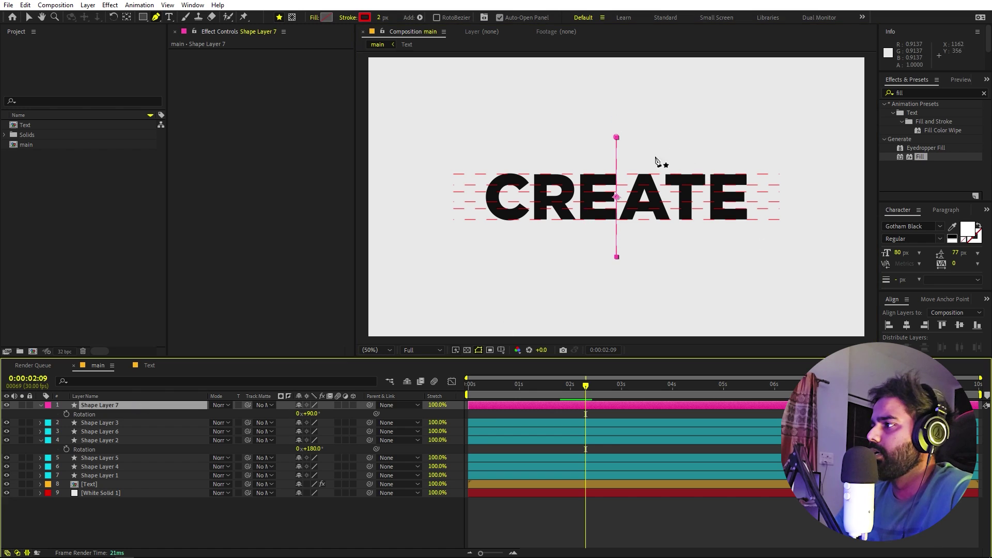
click(534, 413)
key(space)
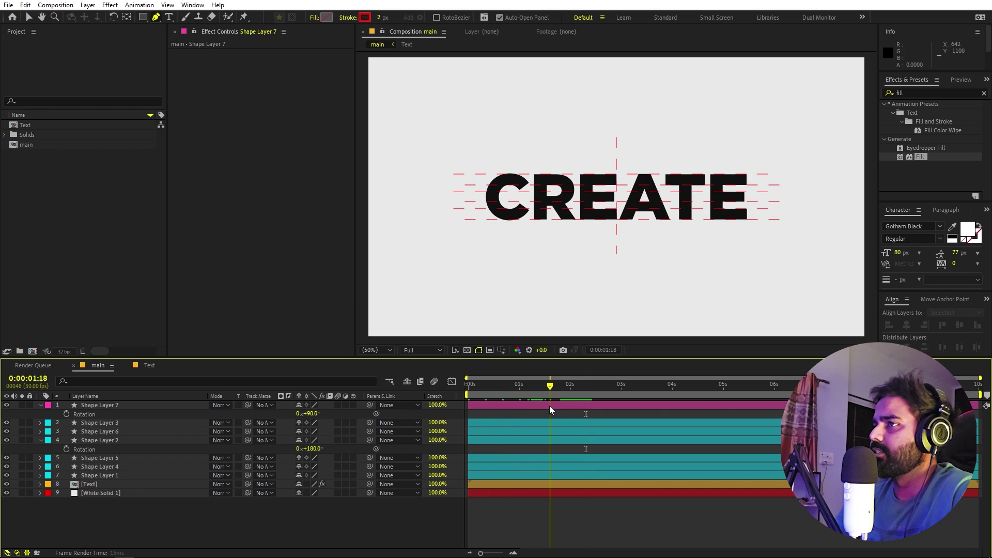
Move the vertical dashed line onto the left edge of the letter C
key(v)
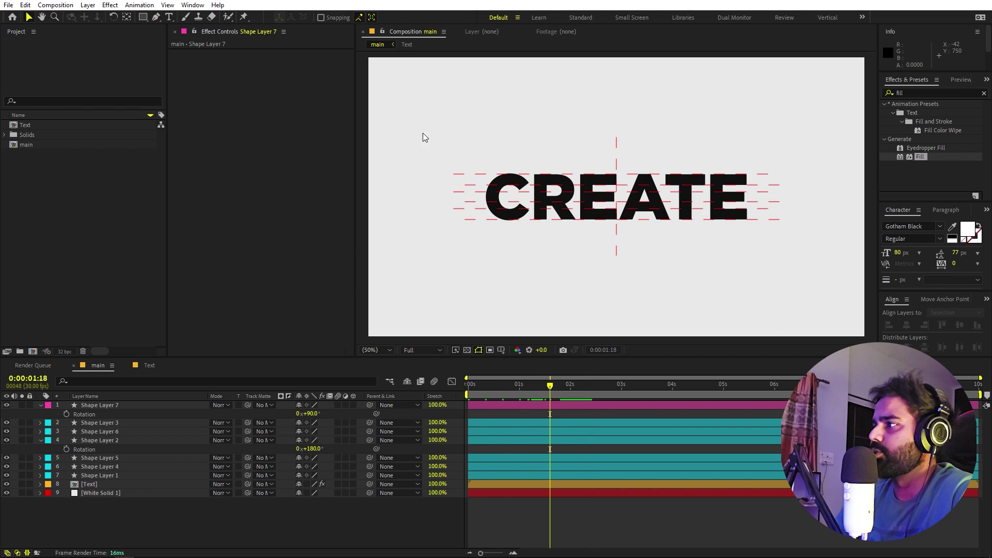
click(616, 149)
drag(617, 202, 488, 213)
scroll(479, 192, up, 2)
key(space)
drag(415, 187, 775, 201)
drag(670, 199, 732, 218)
drag(522, 234, 520, 236)
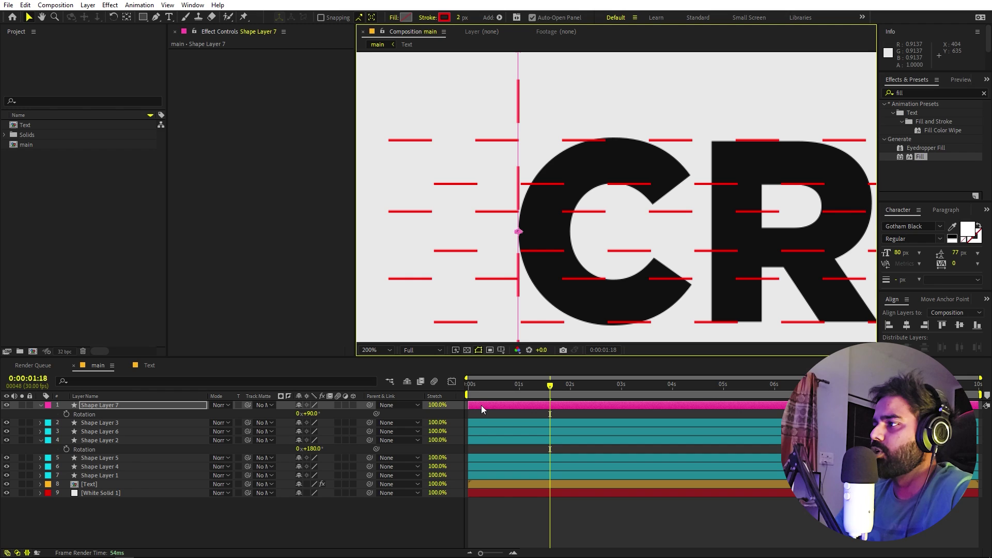
Duplicate the vertical line, place the copy on the C's right edge and set its rotation to 270°
key(ctrl+d)
drag(519, 232, 693, 243)
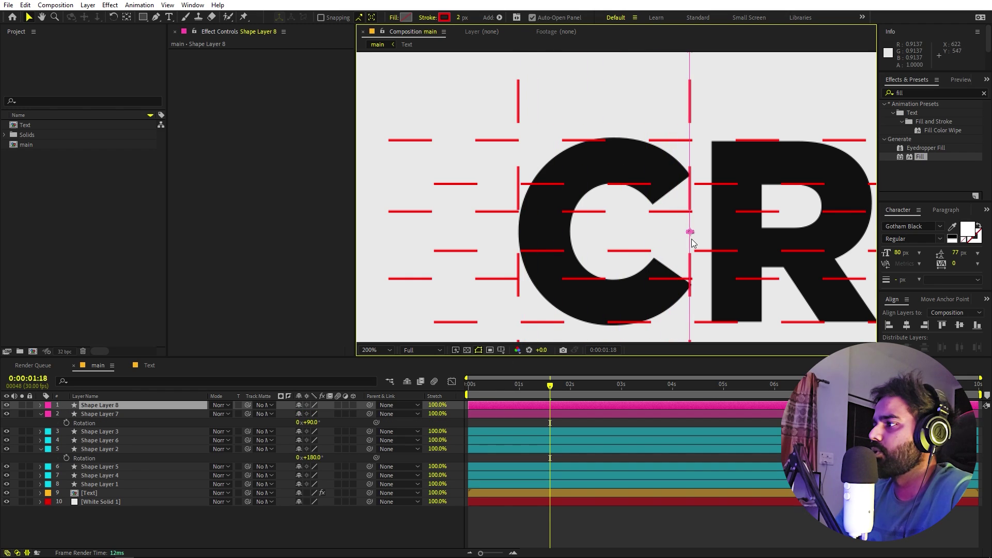
key(r)
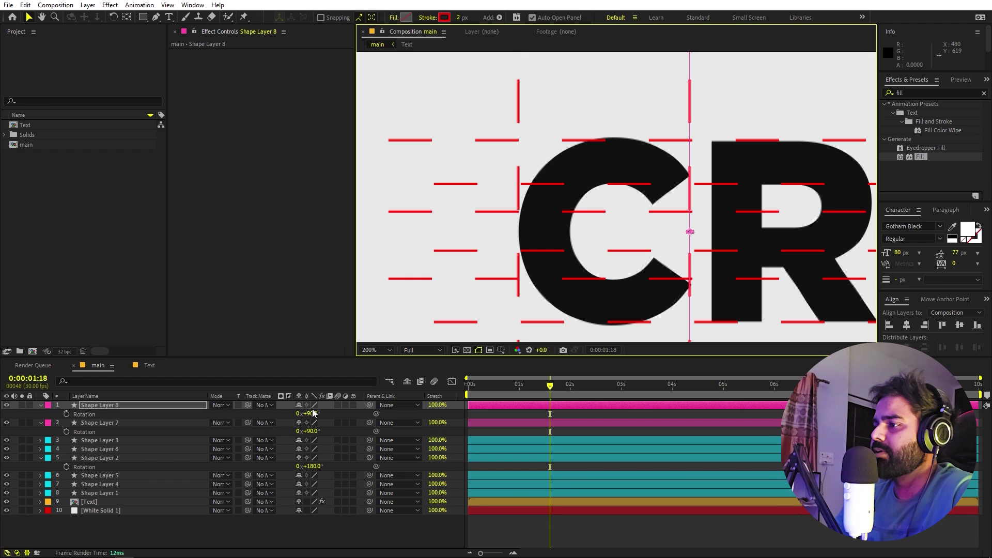
click(313, 413)
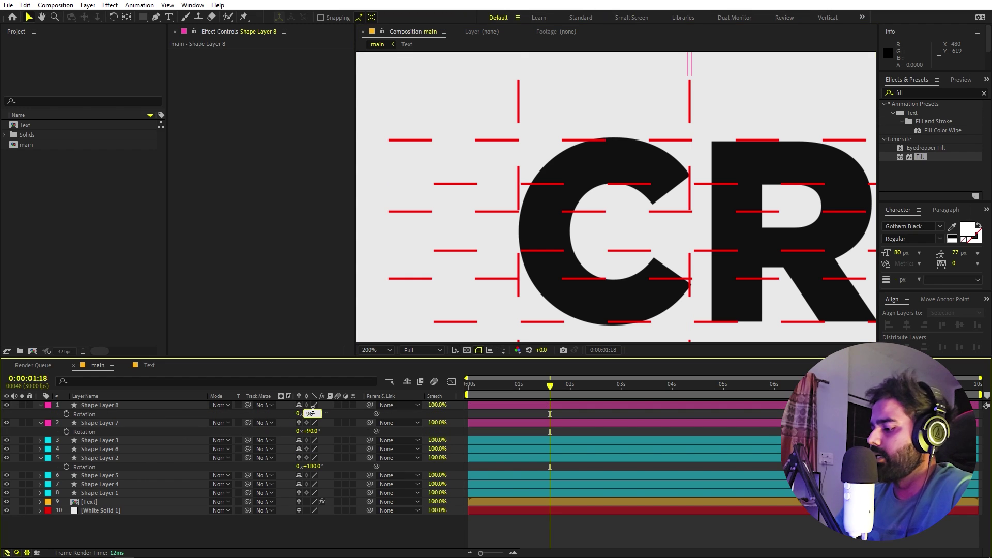
text(+180)
key(Return)
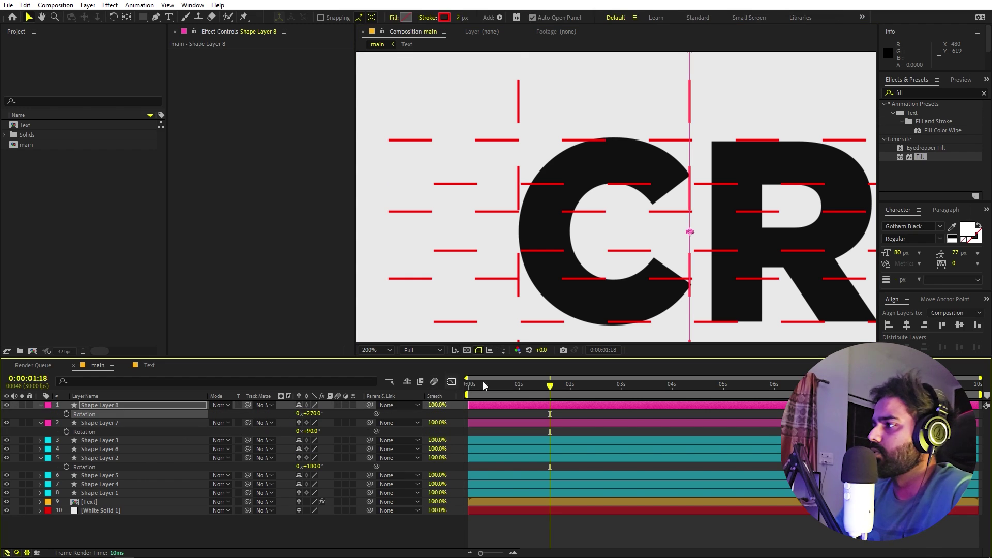
Play the animation from the first frame to check the two vertical lines around the C
scroll(509, 155, down, 4)
key(Home)
scroll(682, 222, up, 2)
key(space)
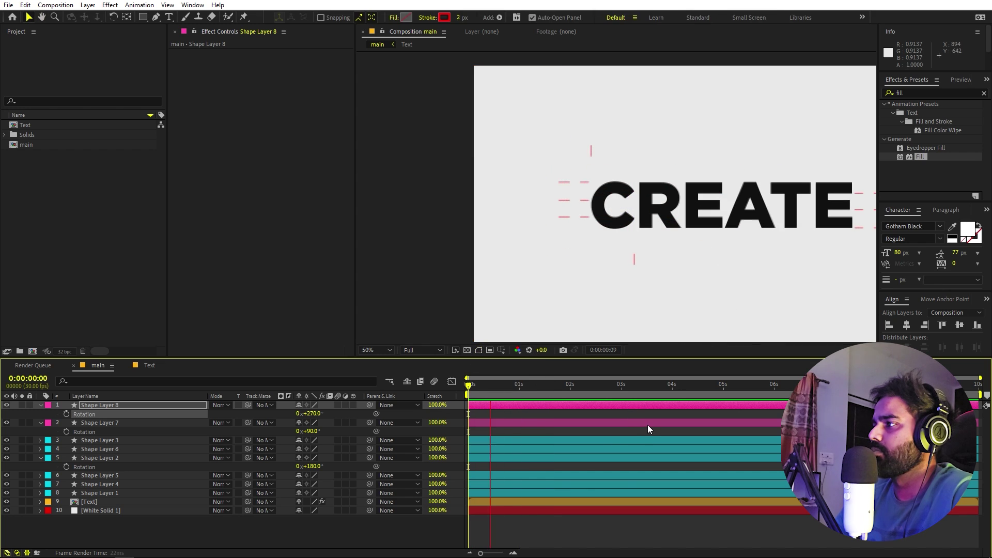
key(space)
Duplicate the vertical line on the C's left edge and align the copy with the left edge of the R
scroll(659, 264, up, 1)
key(space)
drag(708, 204, 588, 208)
key(v)
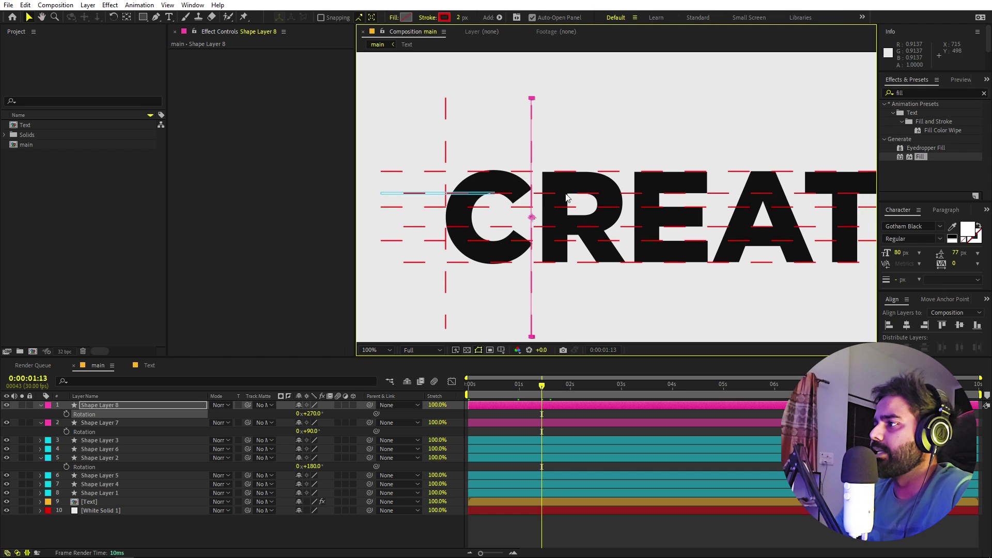
click(124, 404)
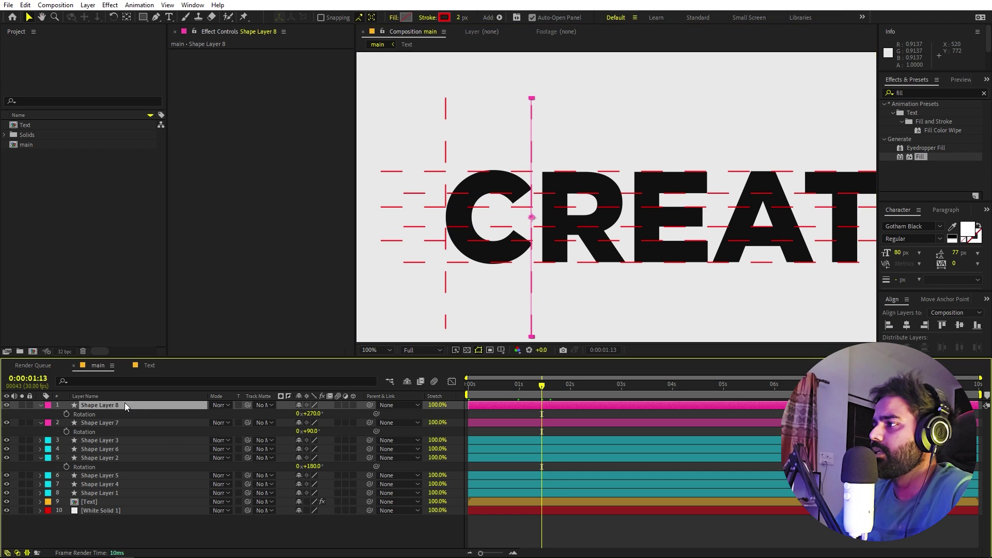
key(period)
key(comma)
click(446, 230)
key(ctrl+d)
drag(447, 230, 544, 231)
scroll(544, 231, up, 4)
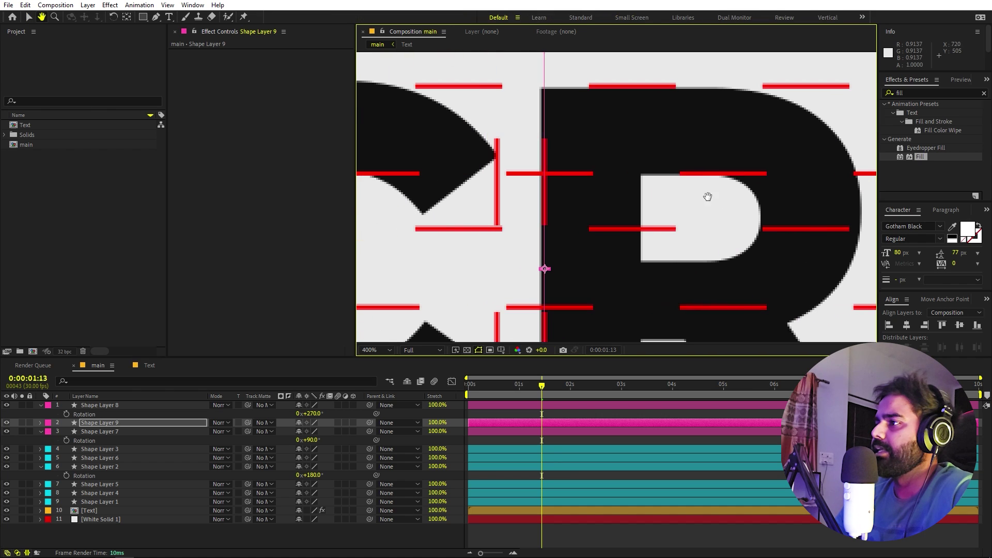
drag(558, 268, 554, 269)
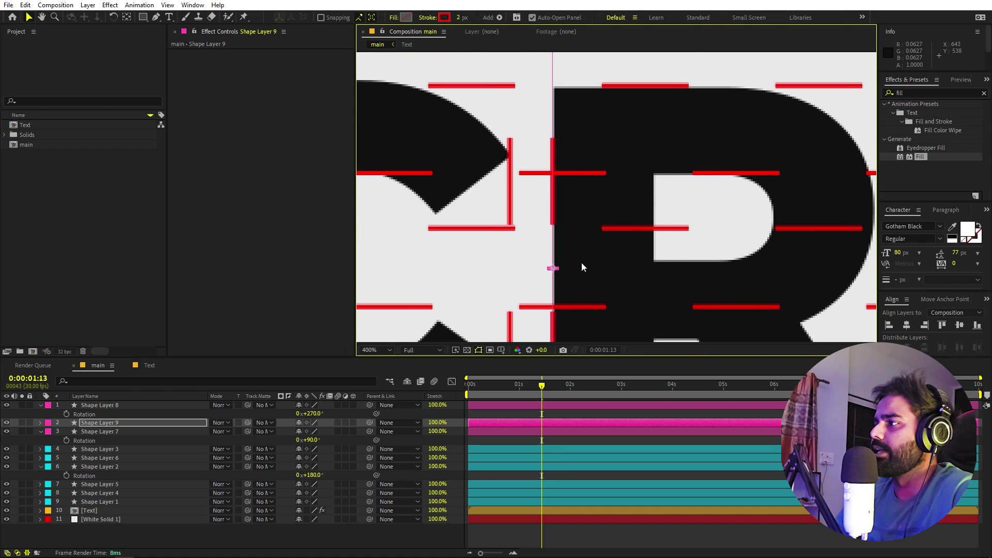
Duplicate the C's right-edge line twice, placing the copies on the inner edge of the R's stem and the first E's left edge
scroll(581, 263, down, 3)
click(590, 228)
key(ctrl+d)
drag(591, 227, 626, 227)
key(ctrl+d)
drag(626, 228, 694, 228)
Duplicate the line on the first E's left edge, rotate the copy to 293.3° and align it with the A's left slanted edge
key(ctrl+d)
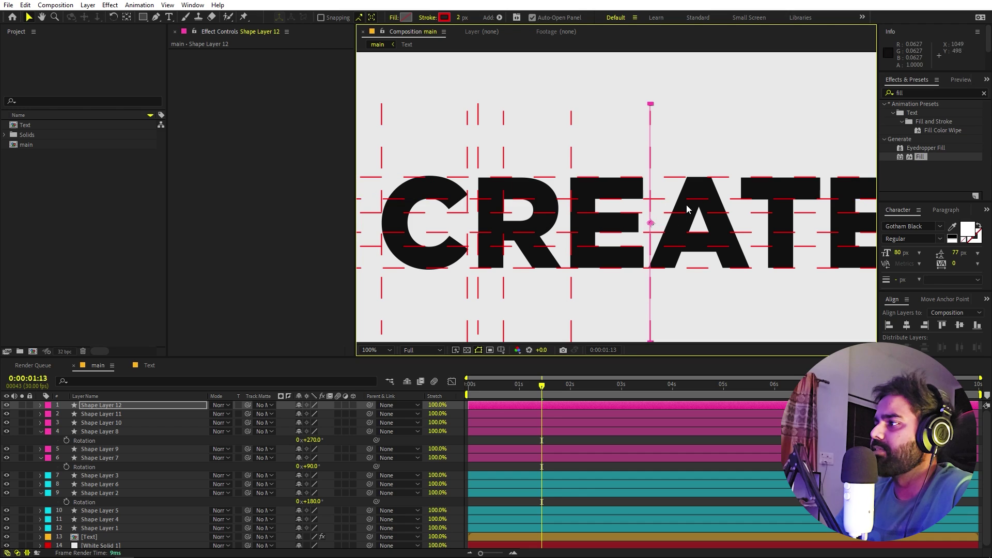
key(r)
drag(312, 413, 420, 414)
scroll(672, 249, up, 2)
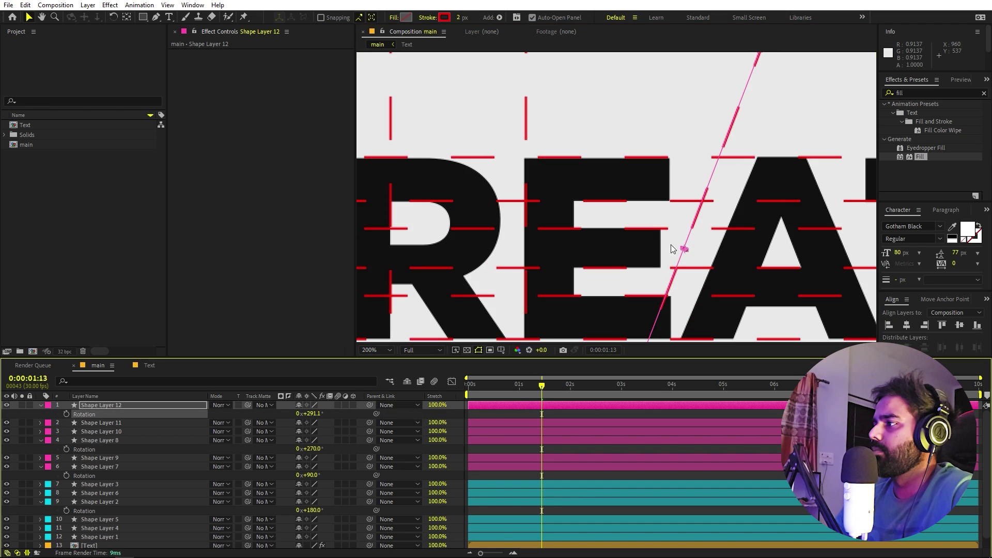
drag(692, 255, 725, 256)
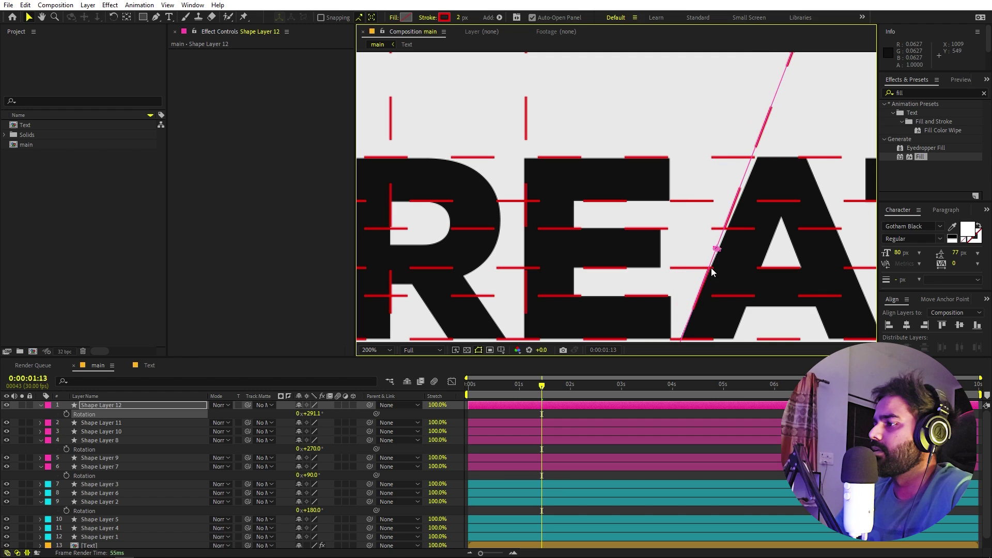
drag(316, 413, 326, 414)
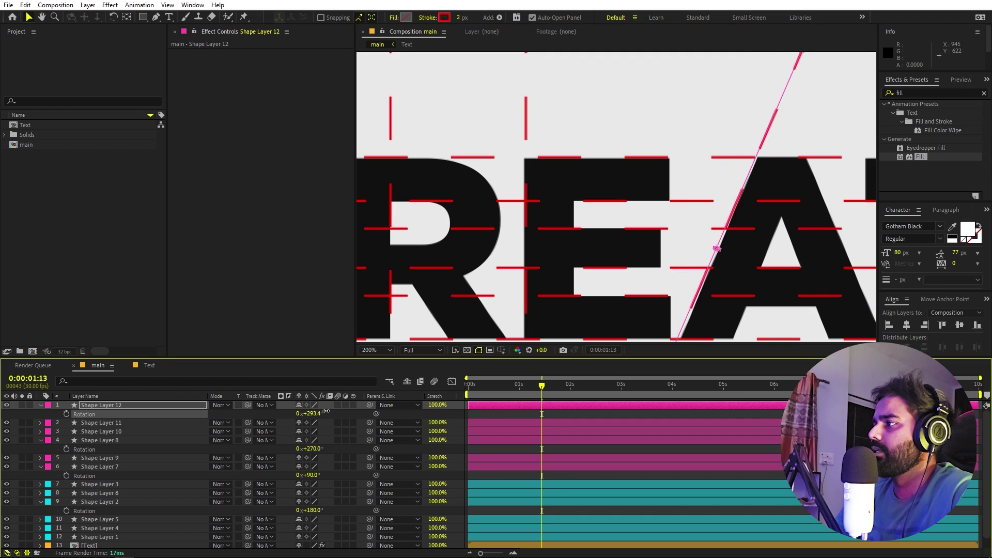
drag(716, 251, 719, 254)
scroll(718, 253, down, 1)
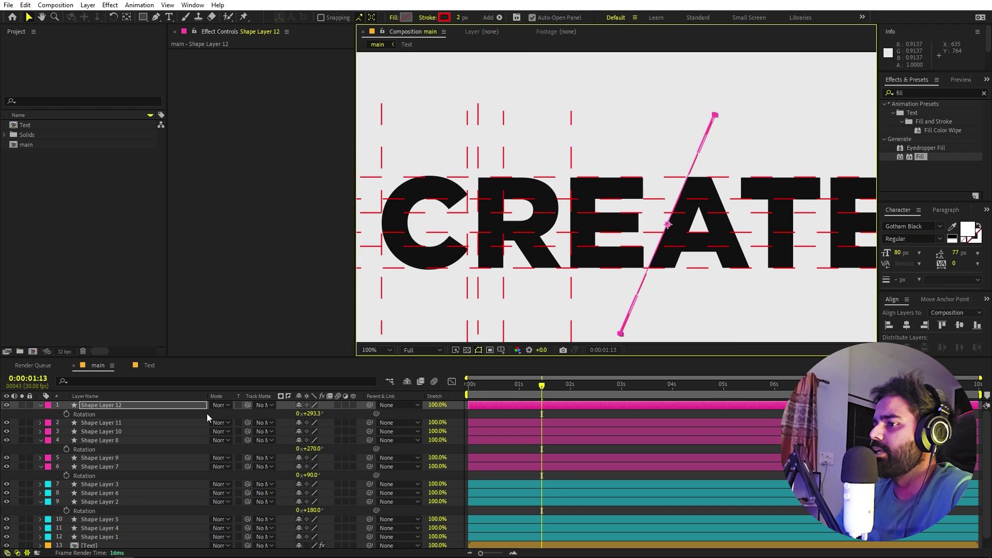
Duplicate the A's slanted line, rotate the copy to 1x+66.7° and align it with the A's right slanted edge
key(ctrl+d)
key(r)
drag(312, 414, 392, 436)
drag(670, 226, 734, 225)
drag(316, 413, 498, 446)
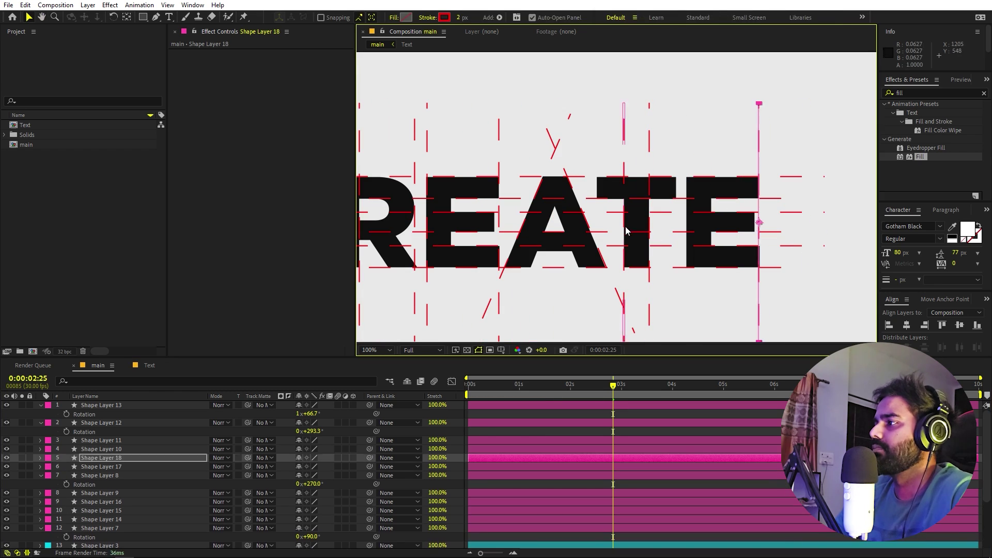
Play the animation to check all the guide lines around CREATE, with the whole composition fitted in view
scroll(631, 237, down, 2)
key(space)
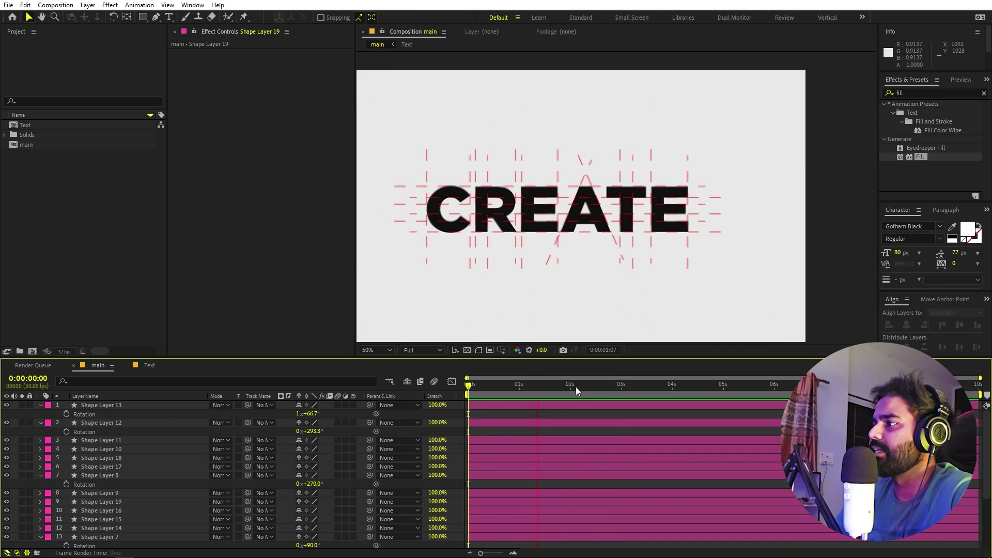
key(space)
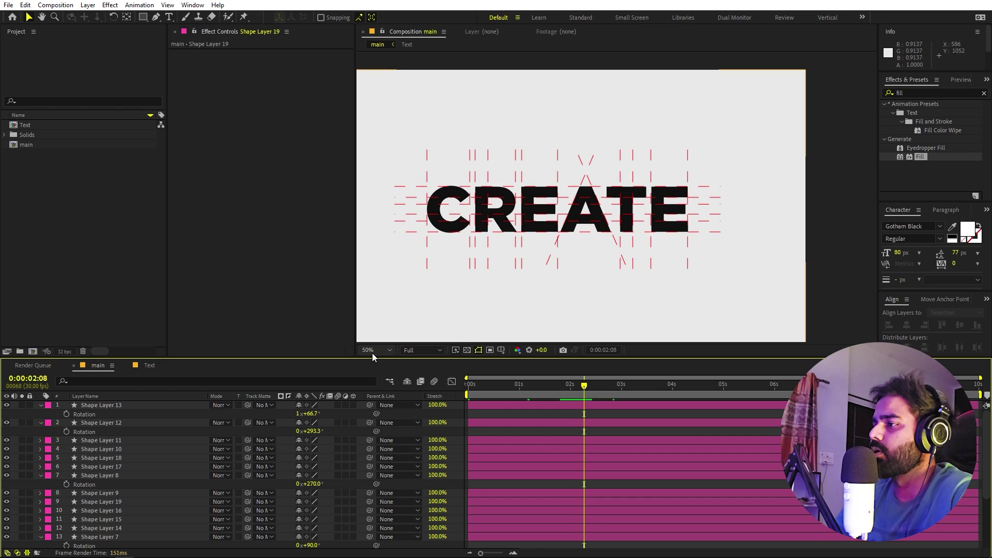
click(376, 350)
click(408, 369)
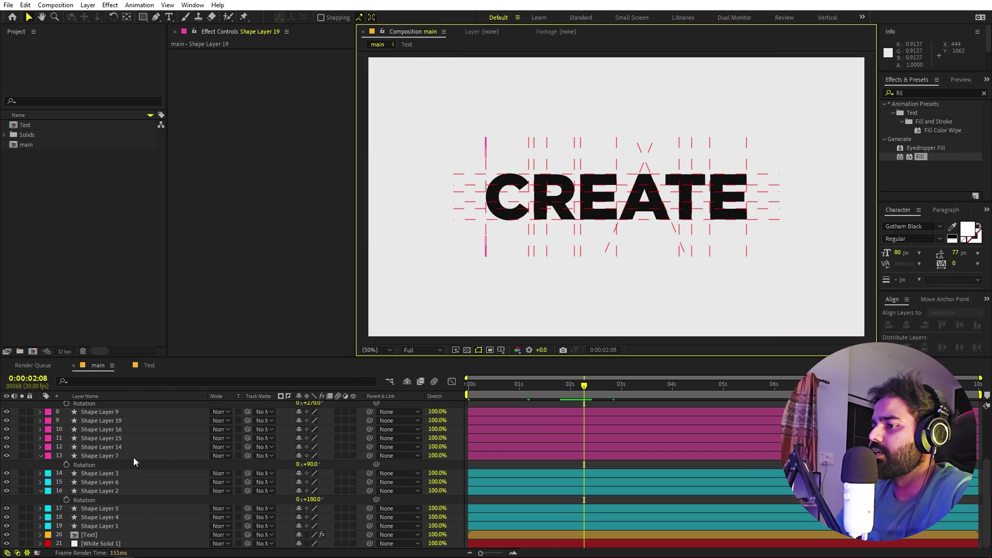
Apply the Fill effect to Shape Layer 1 and copy it with relative property links
click(97, 527)
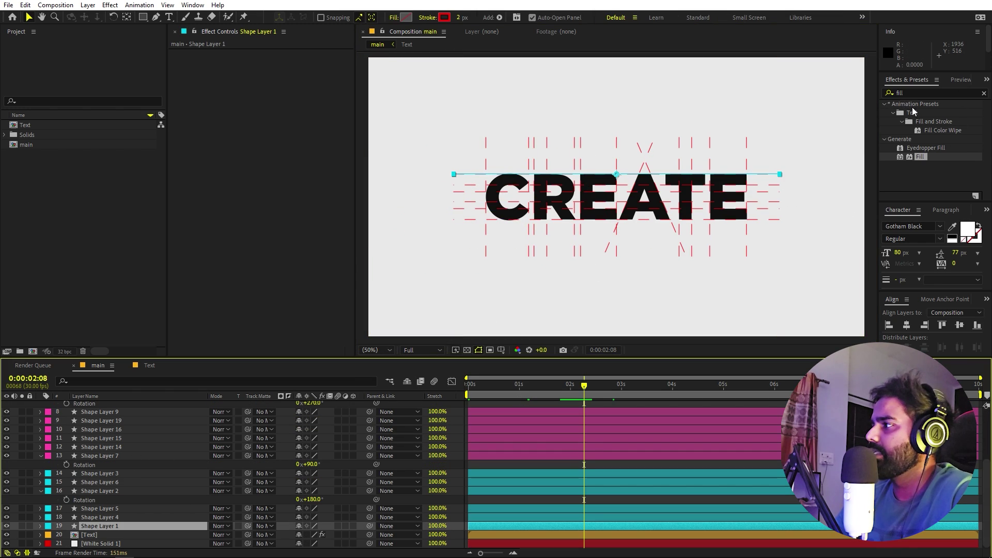
drag(920, 156, 222, 302)
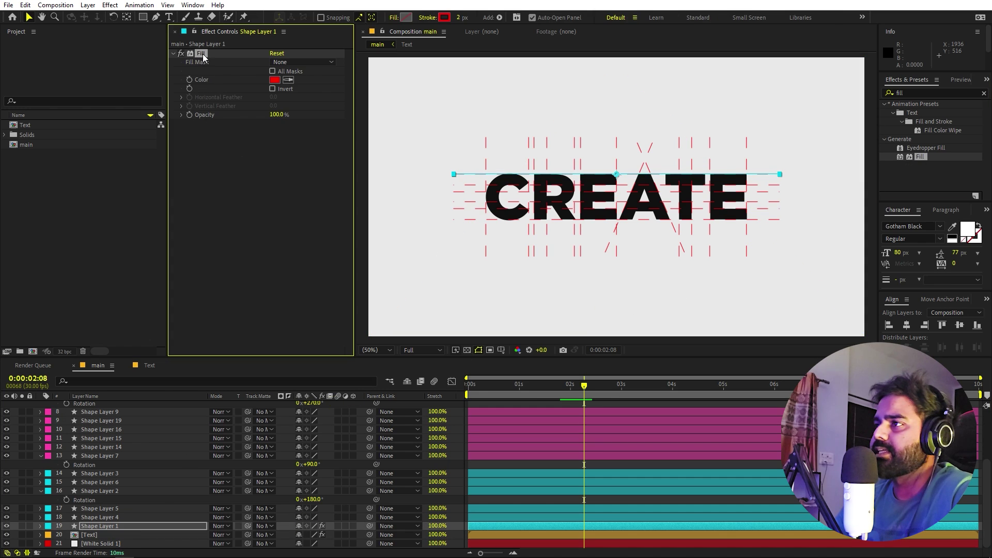
click(24, 5)
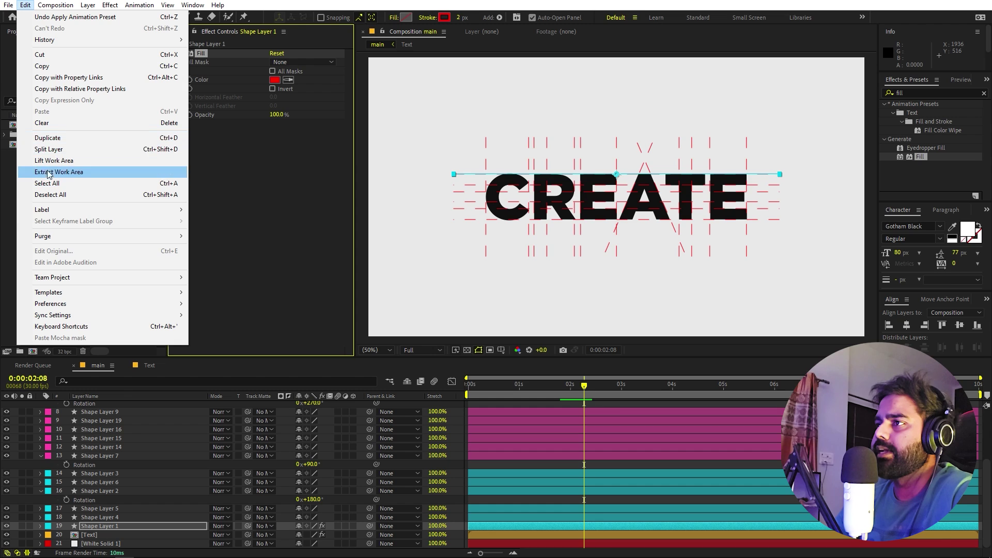
click(73, 89)
Paste the linked Fill effect onto all the other line layers, from Shape Layer 4 up to Shape Layer 13
click(98, 517)
scroll(114, 513, up, 3)
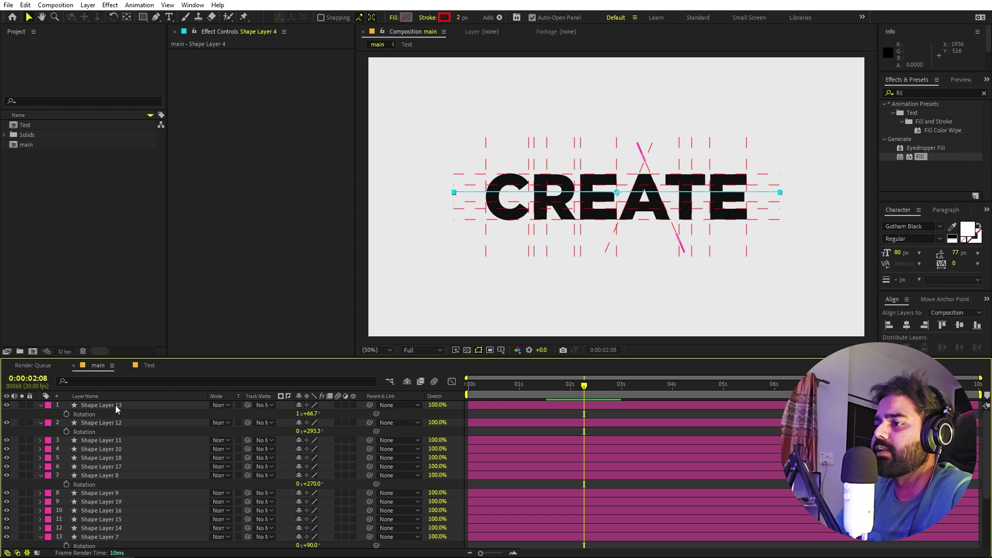
key(ctrl+a)
click(24, 5)
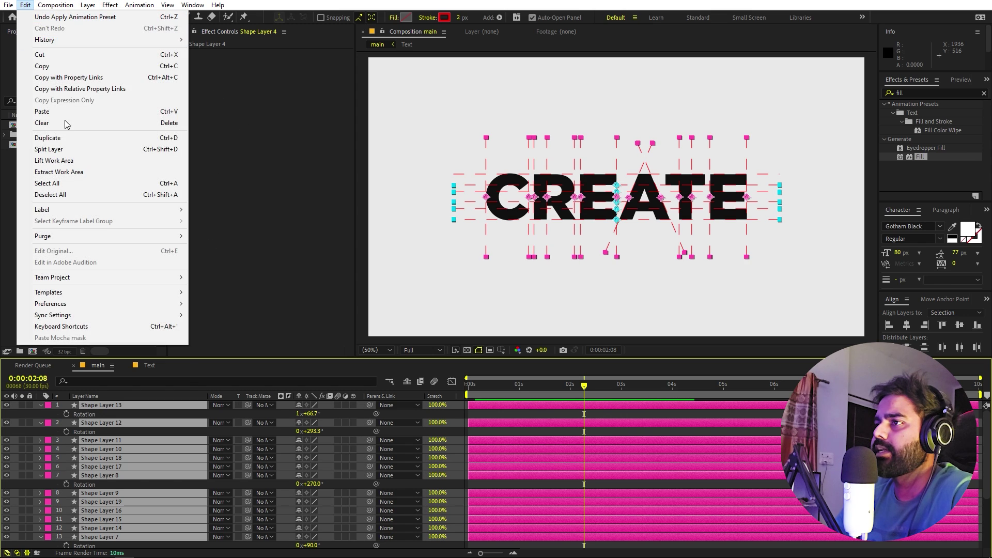
click(42, 112)
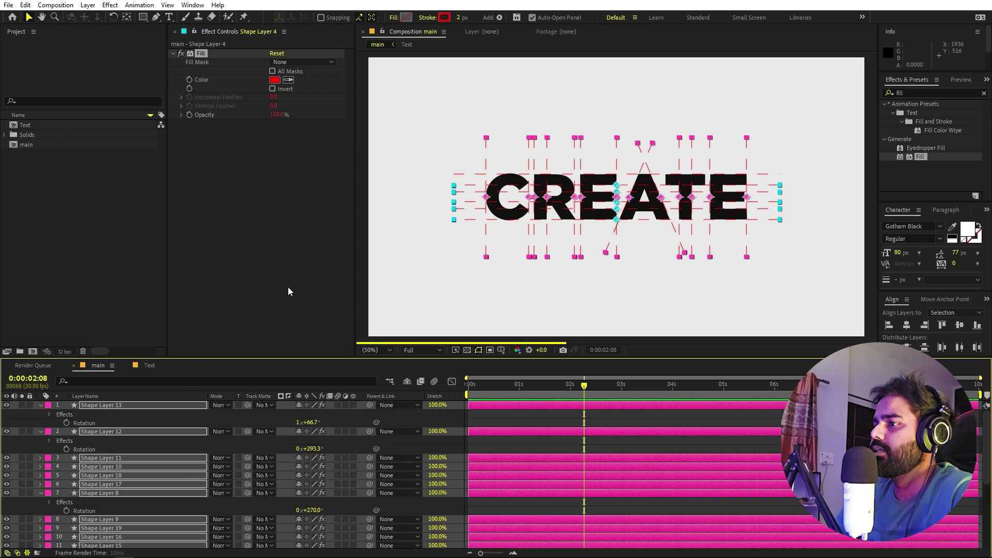
Set Shape Layer 1's Fill color to near-black 030303
scroll(520, 455, down, 5)
click(516, 525)
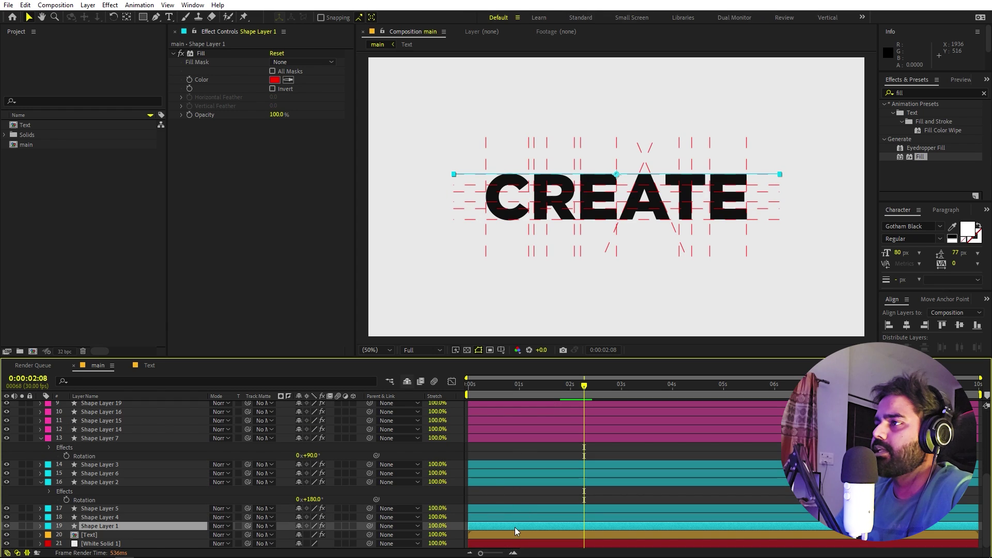
click(272, 82)
drag(364, 192, 267, 268)
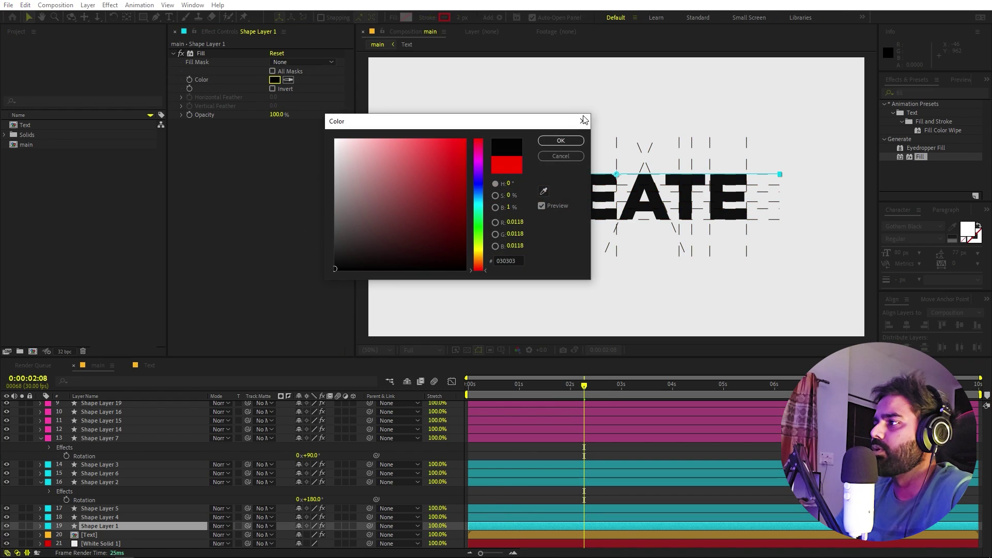
click(561, 141)
click(708, 442)
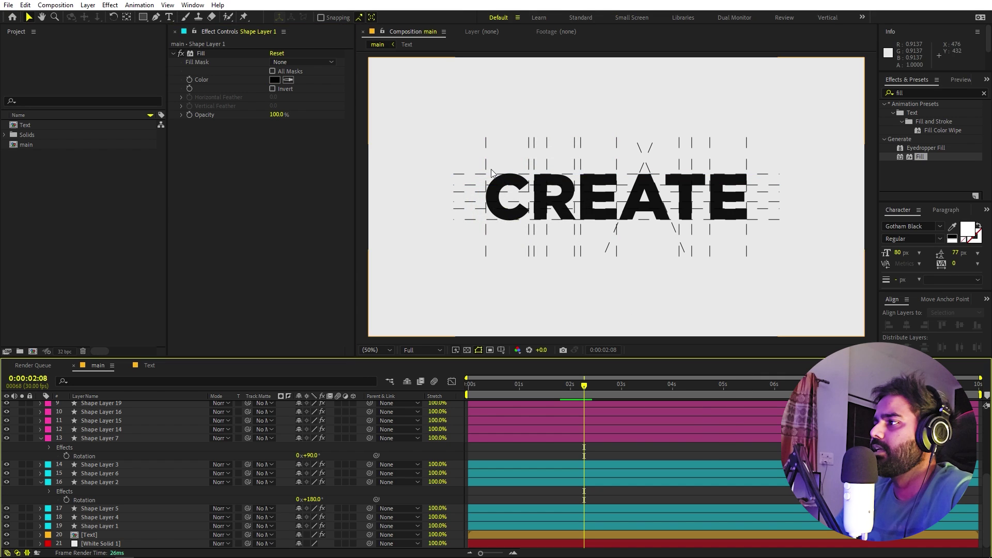
Collapse the expanded properties of all layers in the main composition
key(ctrl+a)
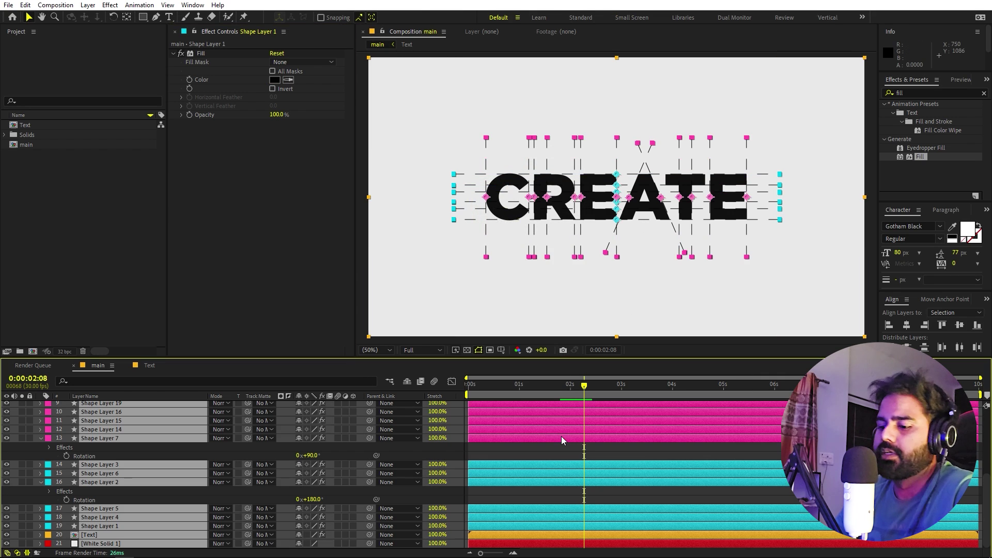
key(u)
key(u)
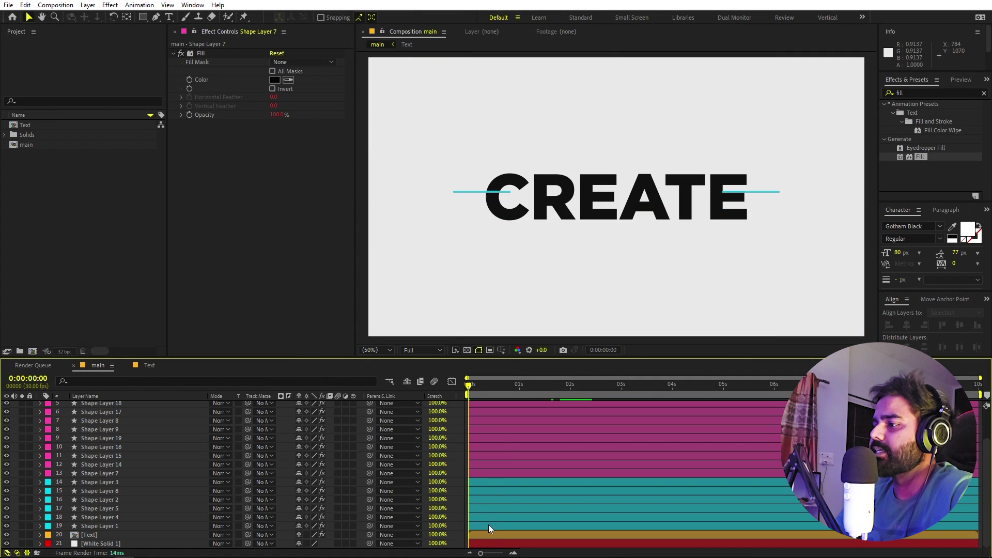
Open the Text composition and create shapes from the CREATE text layer
double_click(488, 532)
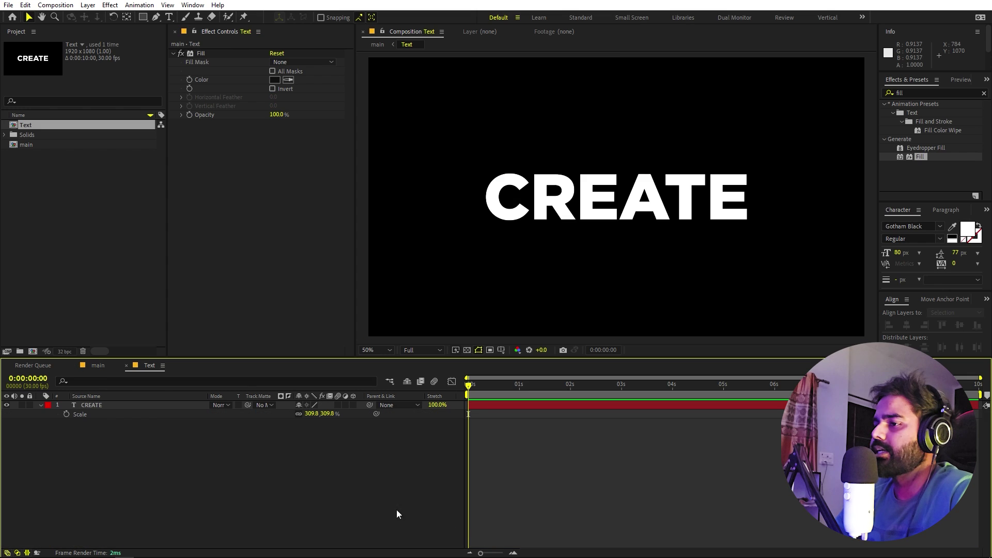
click(95, 405)
right_click(95, 405)
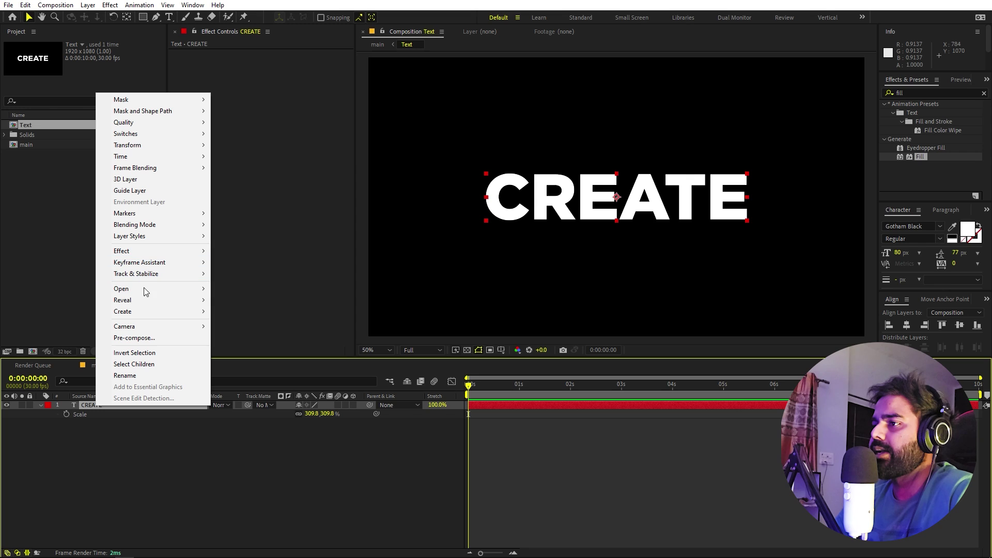
mouse_move(143, 314)
click(266, 323)
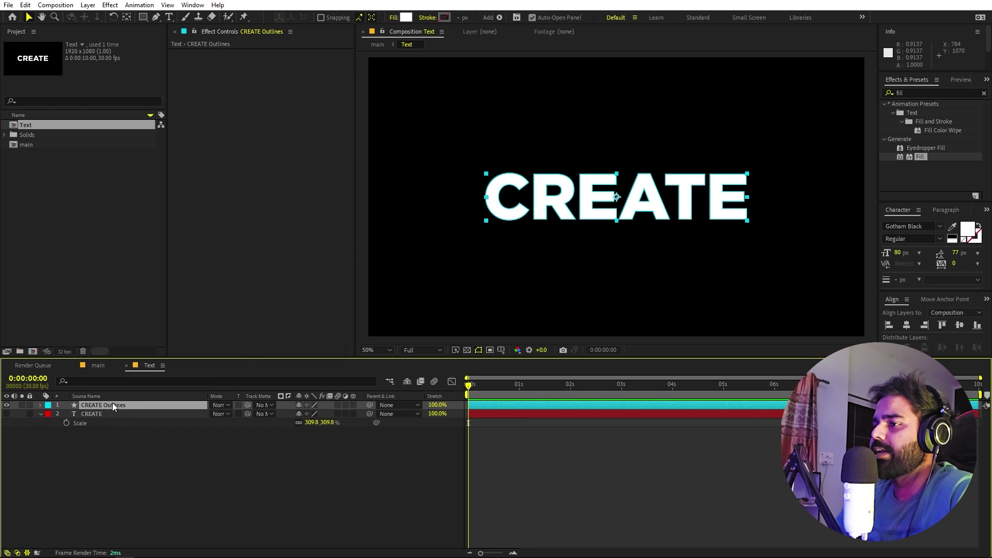
Add Trim Paths to the CREATE outlines and keyframe End from 0% at the first frame to 99% at 0:00:04:00
click(40, 406)
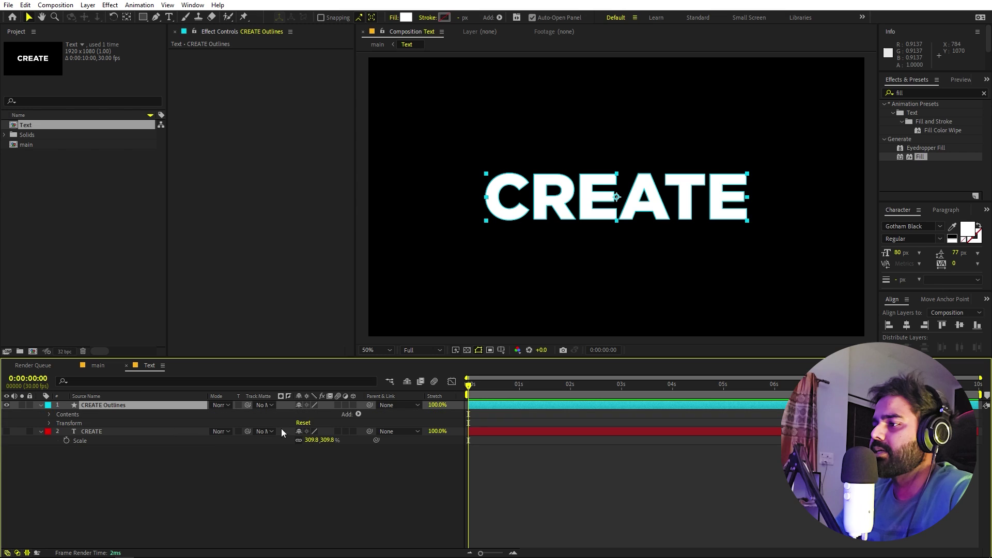
click(359, 414)
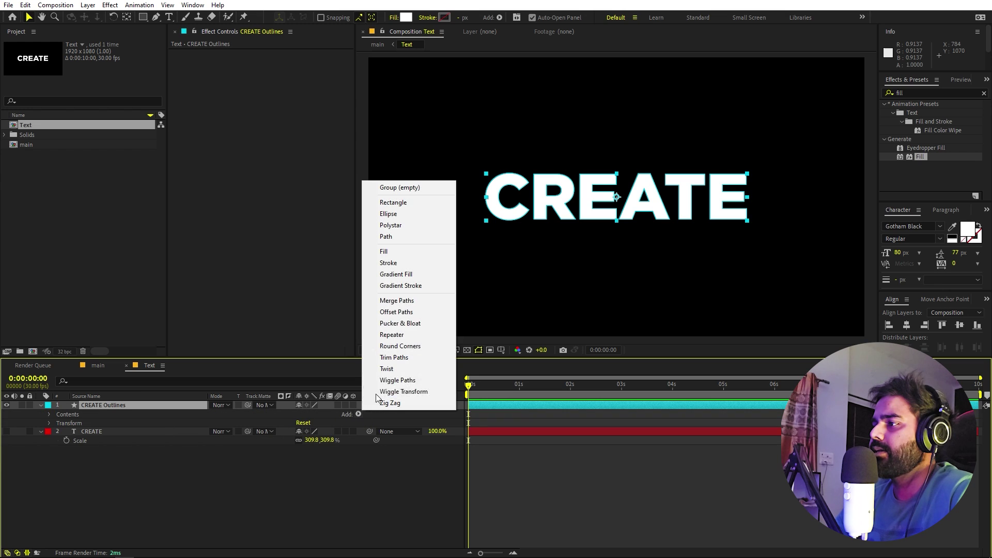
click(397, 357)
click(58, 476)
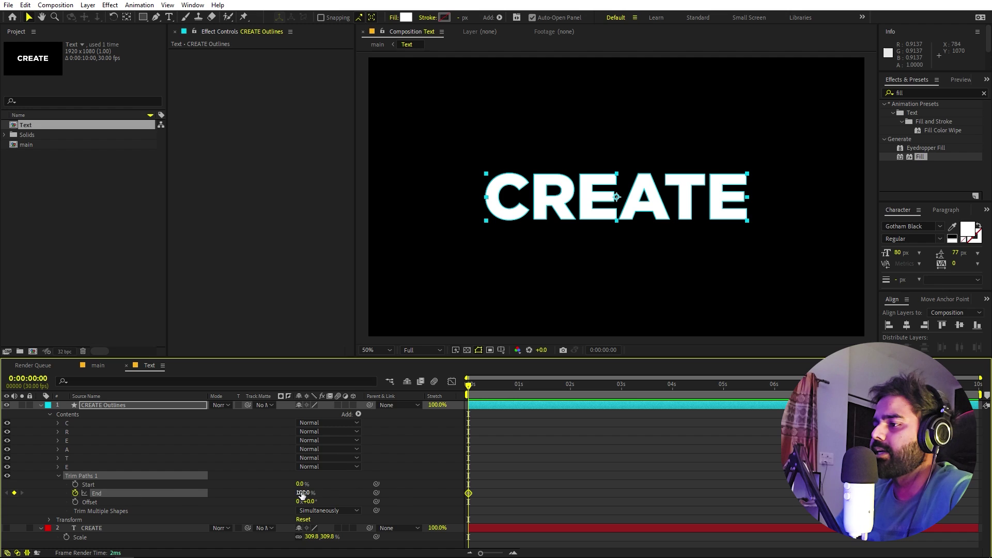
drag(301, 495, 242, 495)
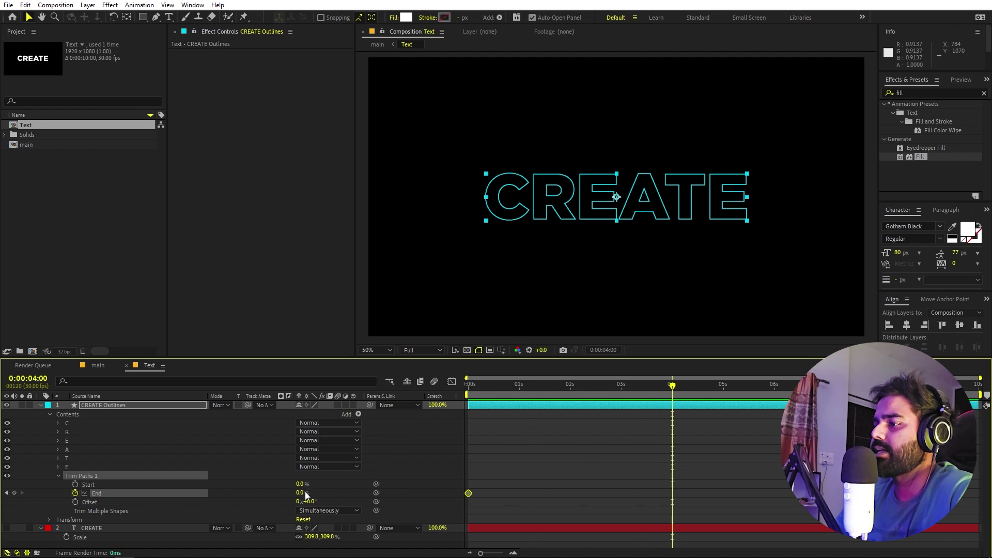
drag(432, 496, 720, 418)
Play the Text composition from the first frame and scrub to 0:00:04:00 to check the trim animation
key(Home)
key(space)
drag(716, 483, 379, 504)
click(747, 451)
drag(628, 385, 672, 388)
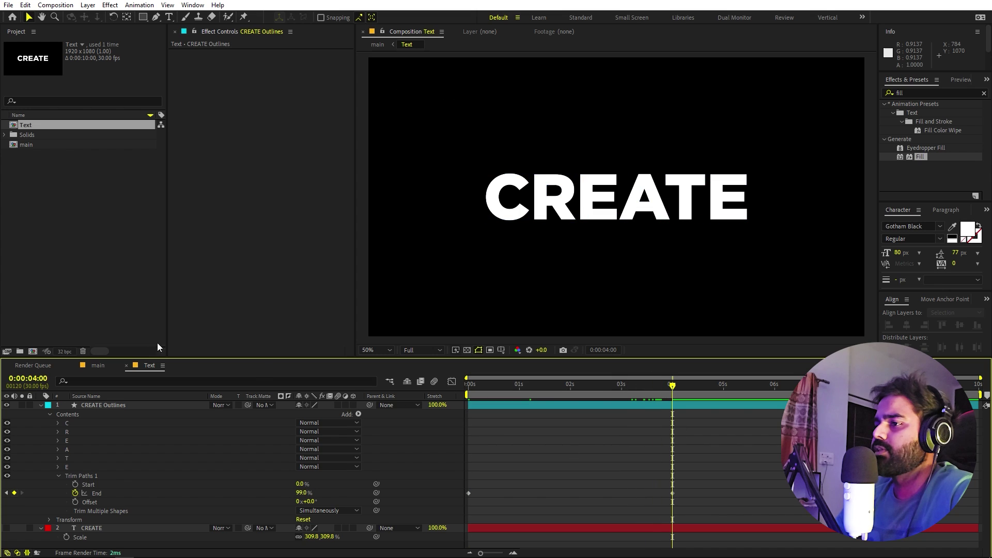
Return to the main composition and play it from the first frame to check the word's reveal with the lines
click(97, 365)
click(639, 388)
key(Home)
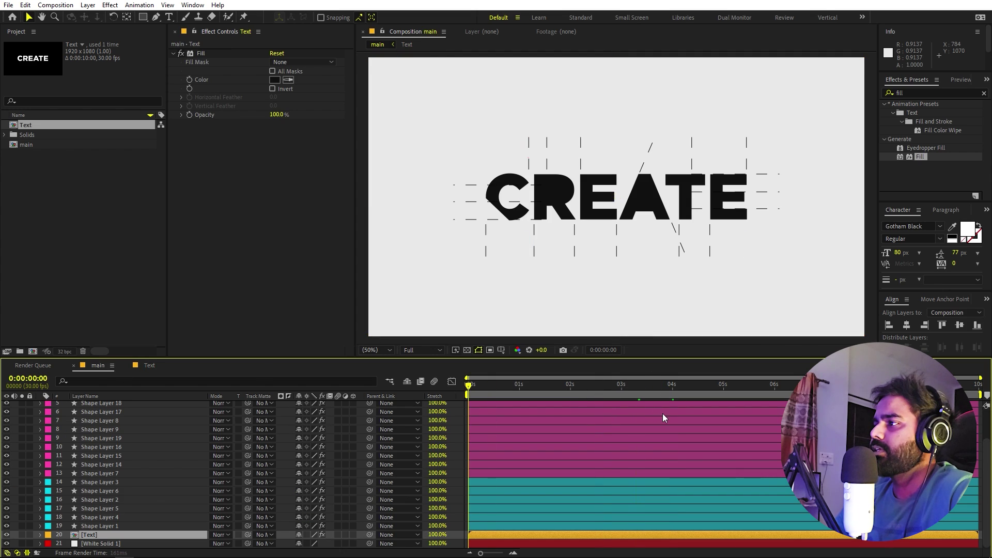
key(space)
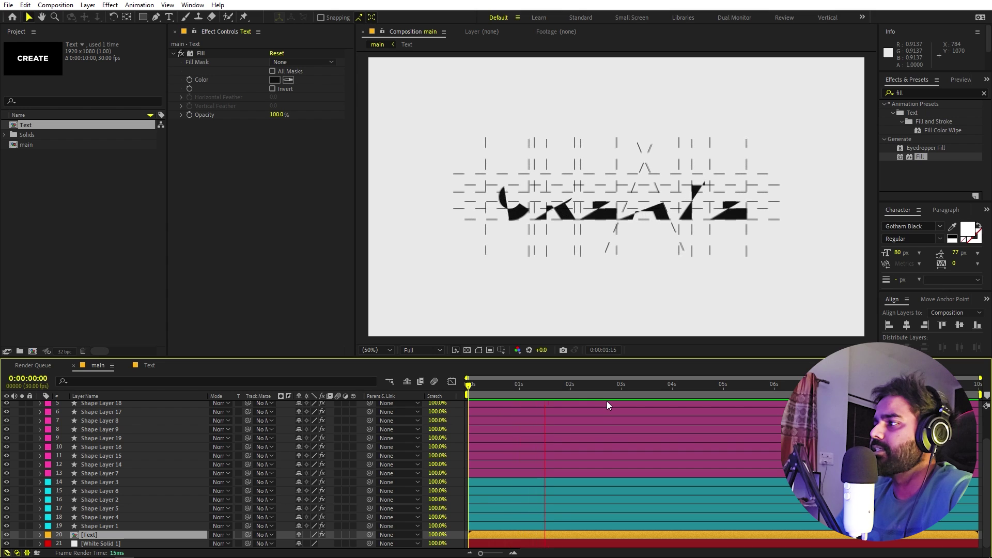
key(space)
Reveal the line layers' keyframes and move the horizontal lines' Start keyframes to begin at about 3.3 s
click(616, 526)
scroll(646, 450, up, 2)
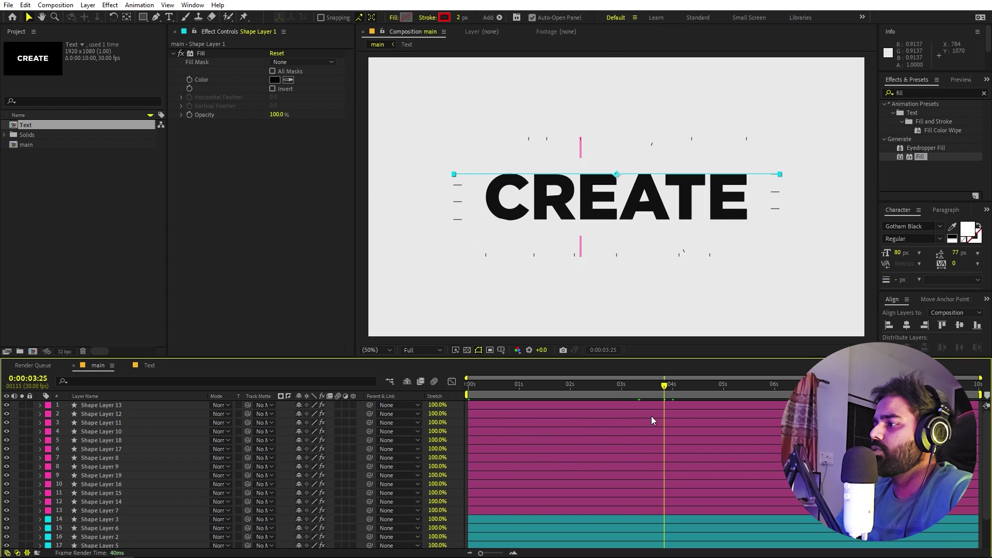
key(ctrl+a)
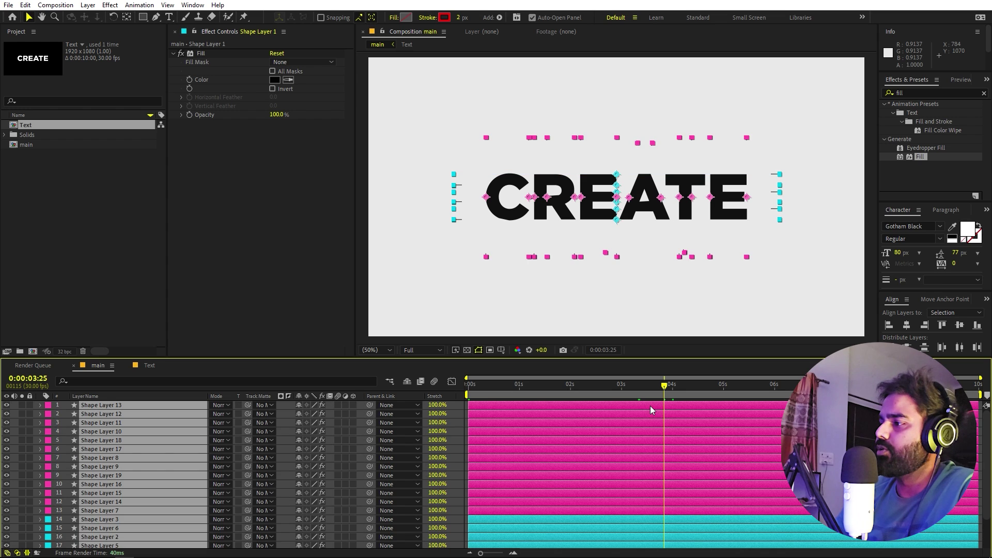
key(u)
drag(702, 412, 633, 515)
Play the animation from 0:00:02:18 to check the retraction of the horizontal lines
drag(627, 384, 600, 387)
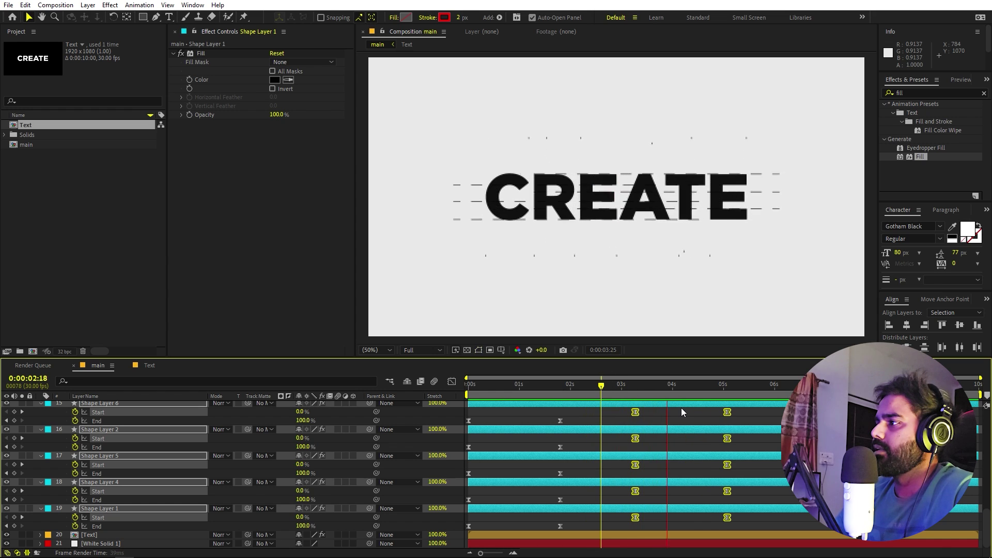
key(space)
key(Home)
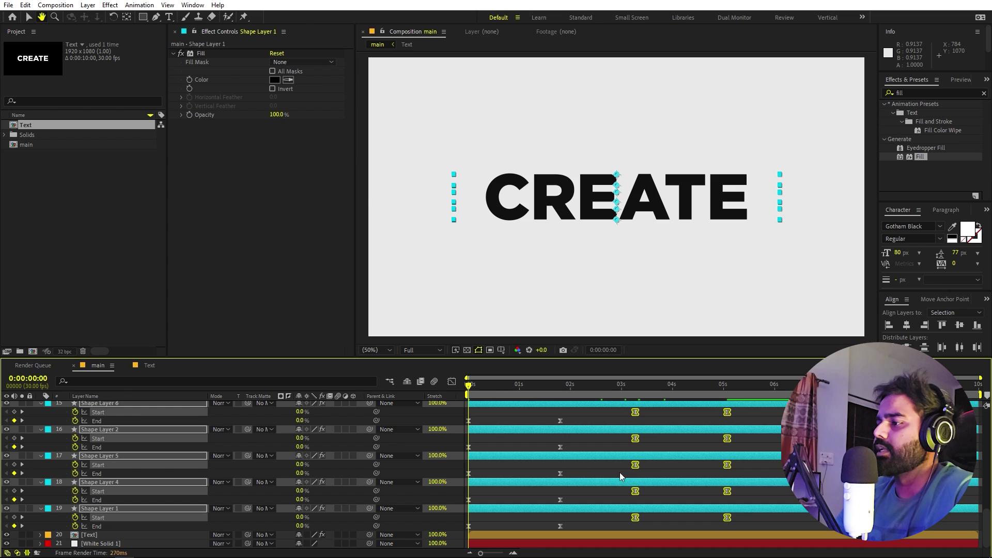
Collapse the layer properties and stagger the line layers in time, offsetting their starts irregularly by up to about 2 s
key(ctrl+a)
key(u)
click(456, 428)
drag(481, 519, 573, 489)
click(529, 458)
drag(529, 458, 554, 457)
drag(517, 448, 571, 429)
scroll(520, 429, up, 3)
drag(498, 424, 593, 407)
click(535, 441)
scroll(491, 427, up, 3)
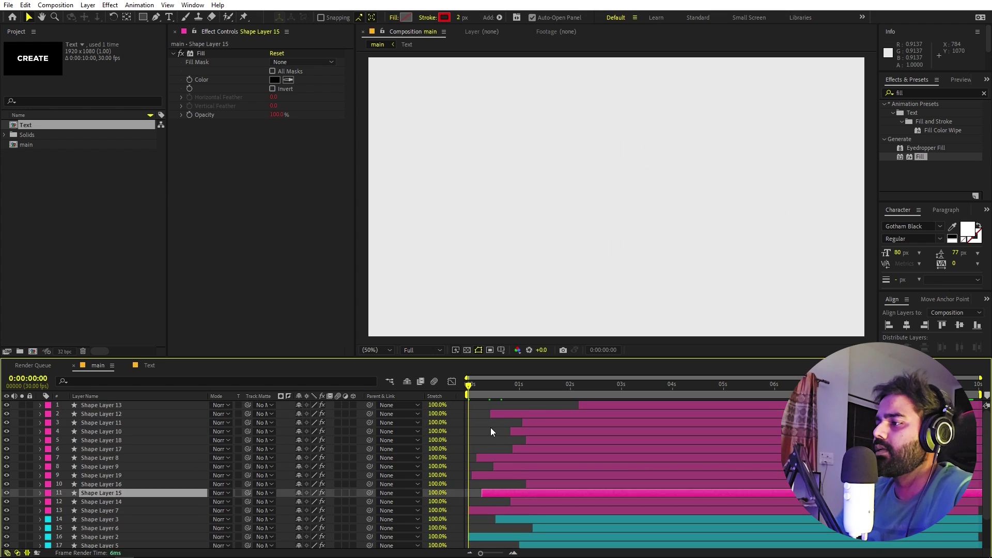
Preview the staggered animation and shift Shape Layer 13 to start at about 1.2 s
scroll(517, 455, down, 3)
key(space)
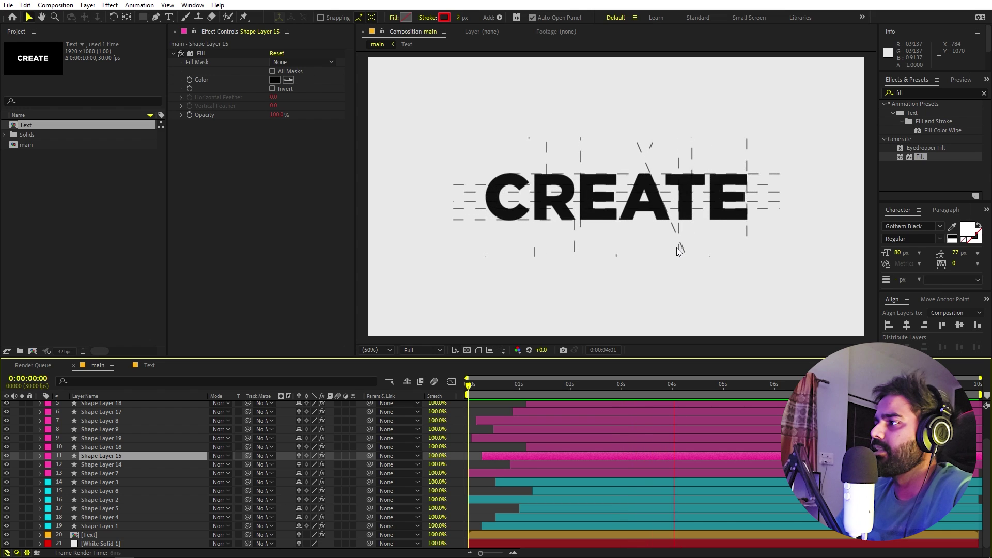
click(755, 459)
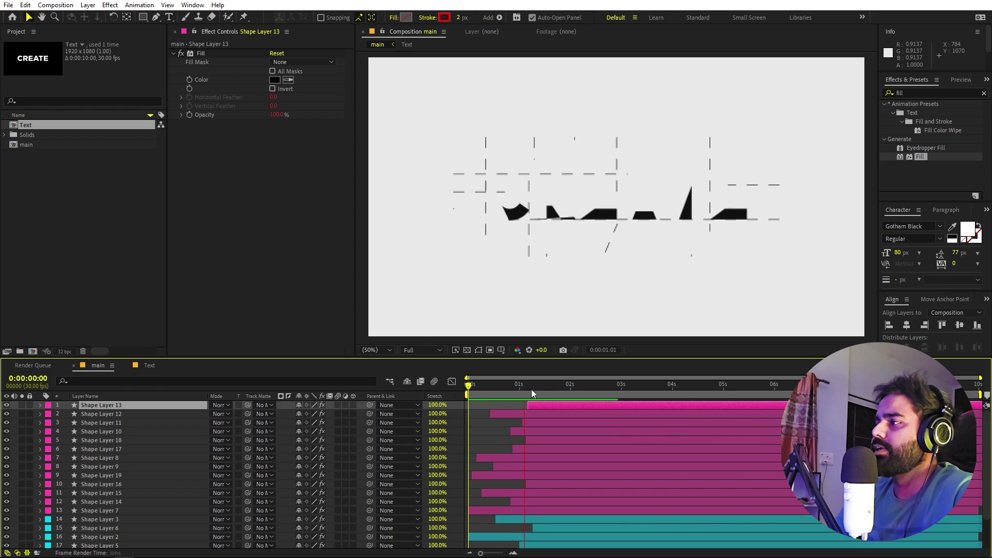
drag(531, 389, 705, 395)
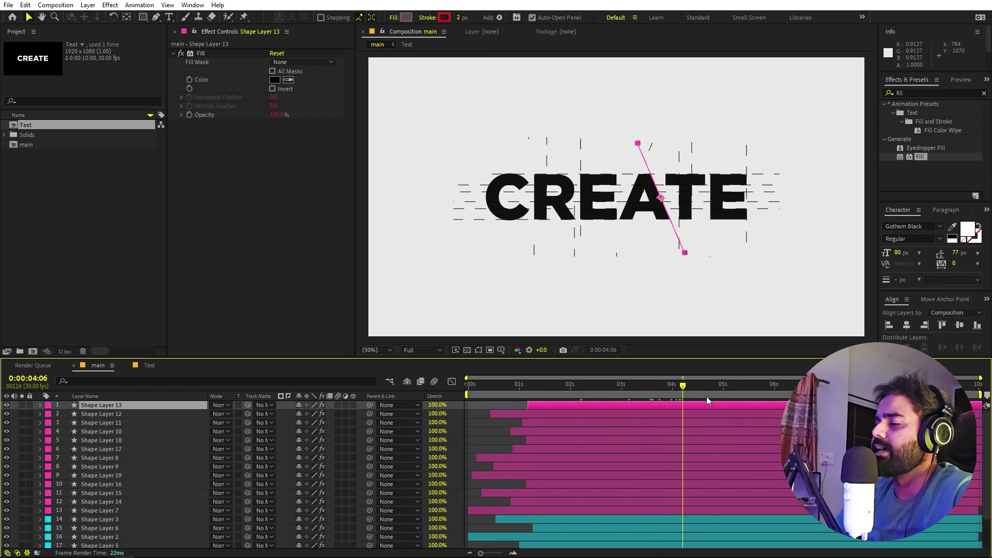
Select all the shape line layers together with the Text layer and turn them into 3D layers
click(484, 434)
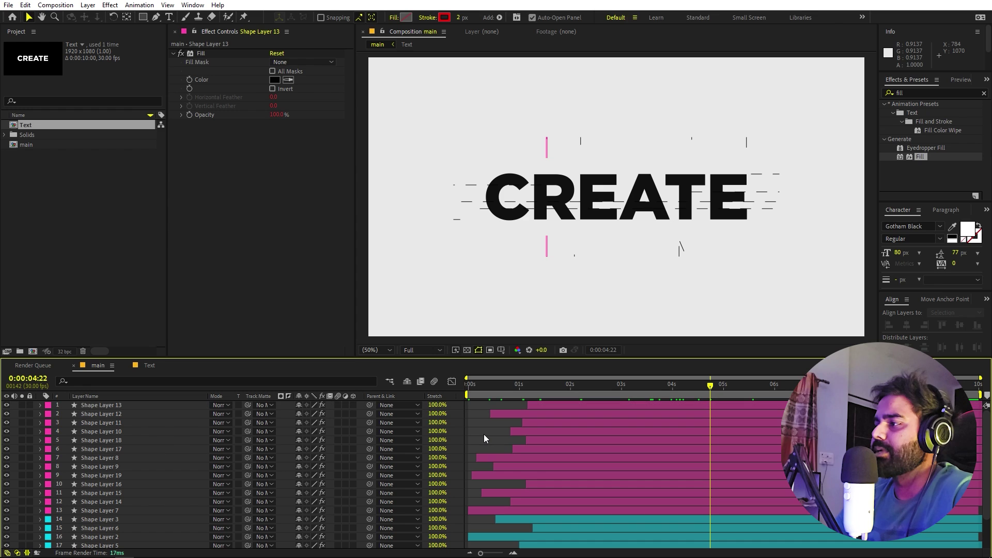
click(103, 407)
scroll(134, 441, down, 2)
shift+click(97, 534)
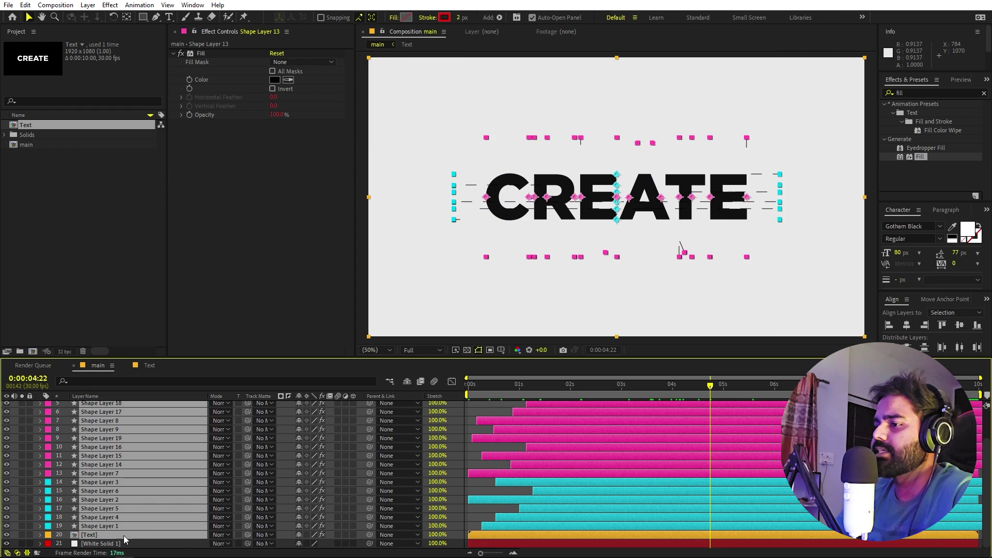
click(353, 535)
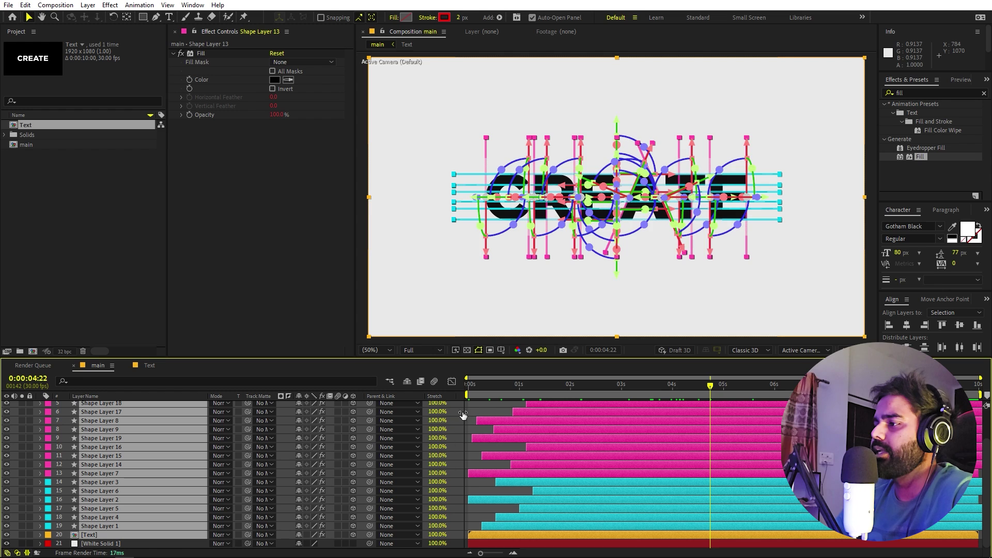
click(503, 406)
Add a two-node camera named Camera 1 with a 100 mm focal length and 35 mm film size
click(102, 300)
click(56, 5)
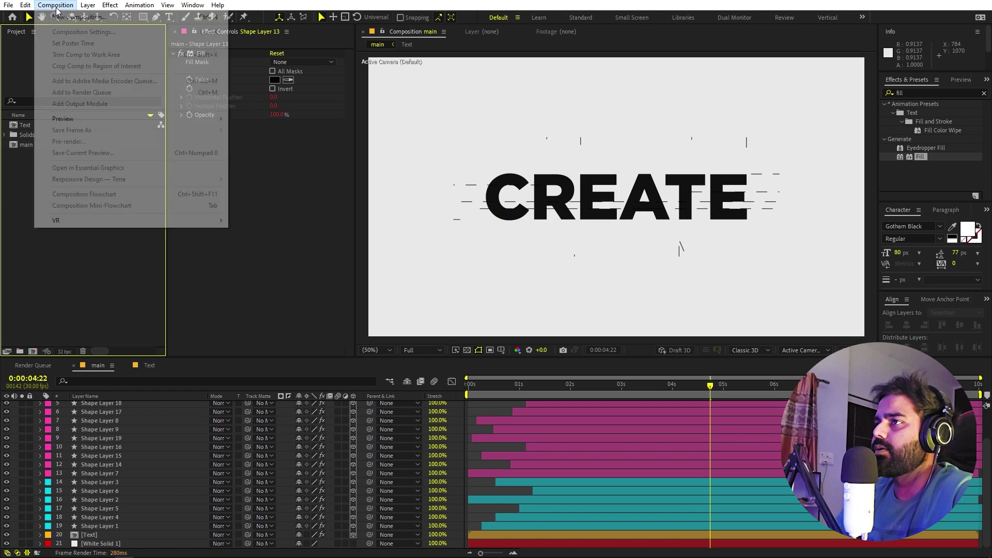
mouse_move(87, 6)
click(483, 415)
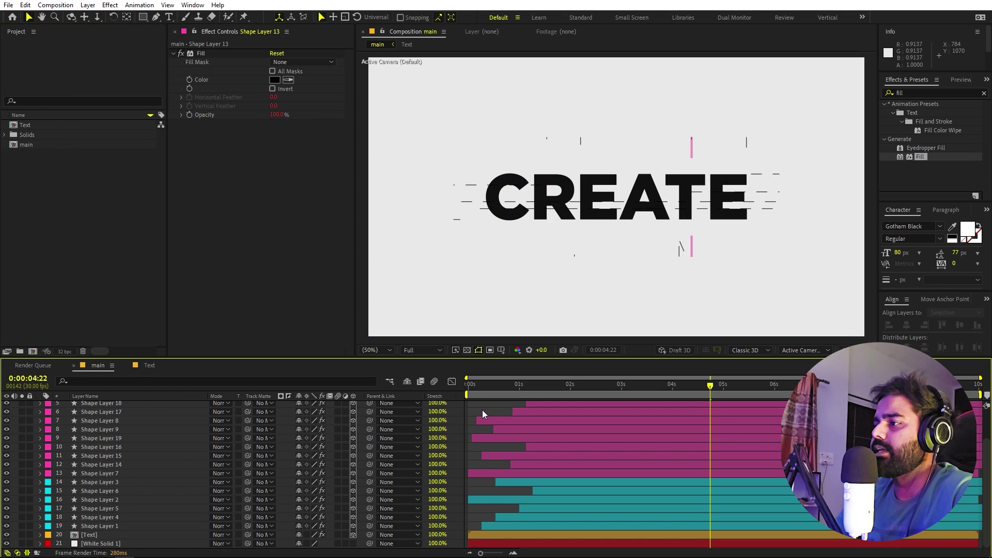
click(88, 5)
mouse_move(98, 16)
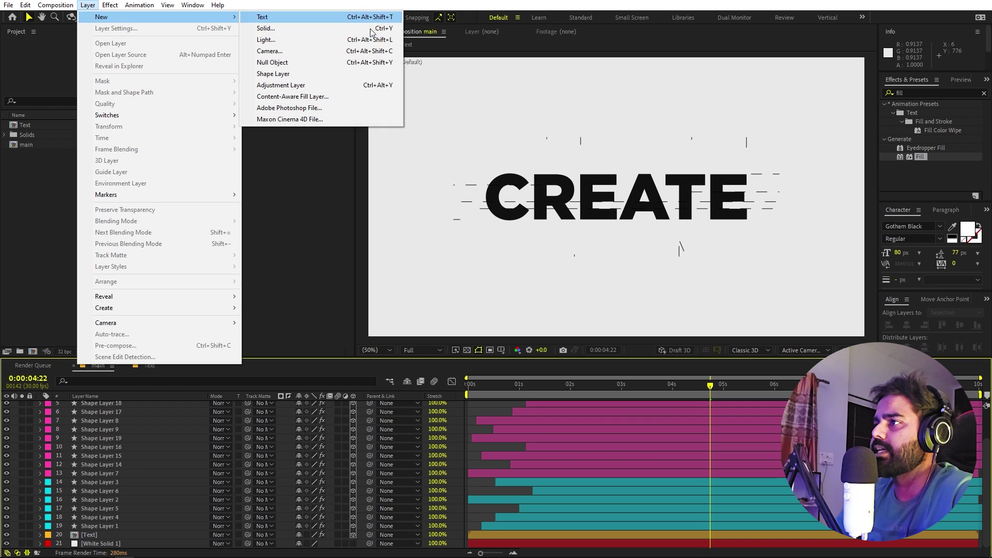
click(285, 51)
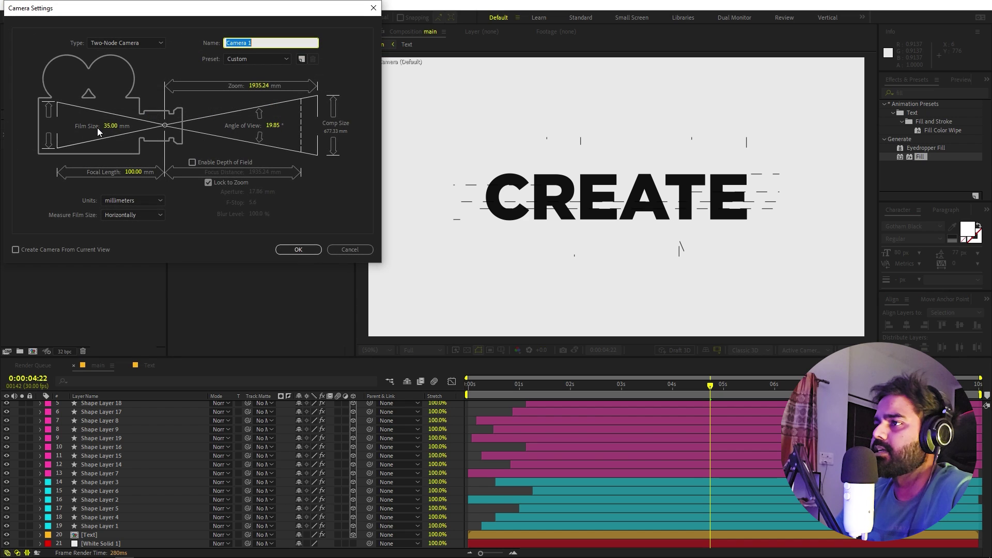
click(298, 249)
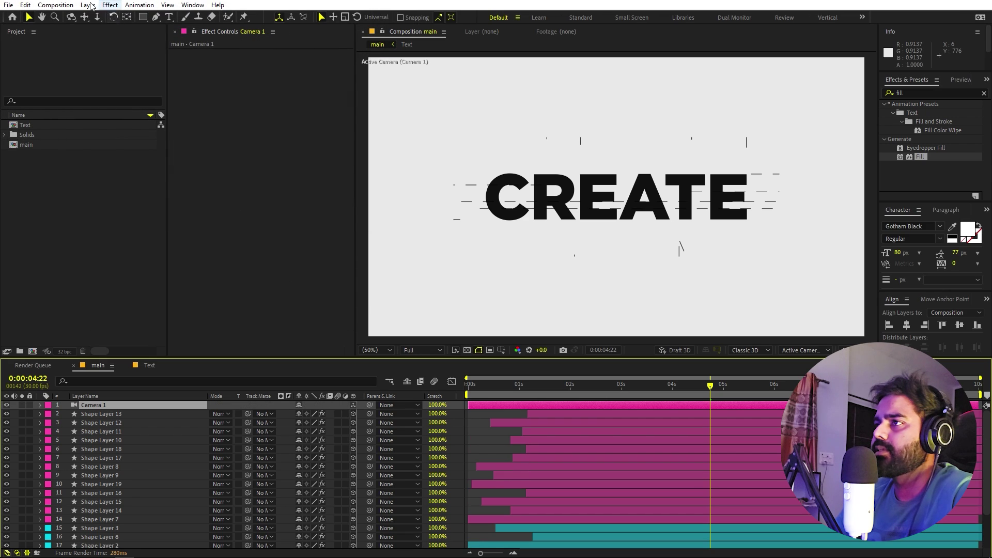
Add a 3D null object and parent Camera 1 to it
click(87, 5)
mouse_move(102, 17)
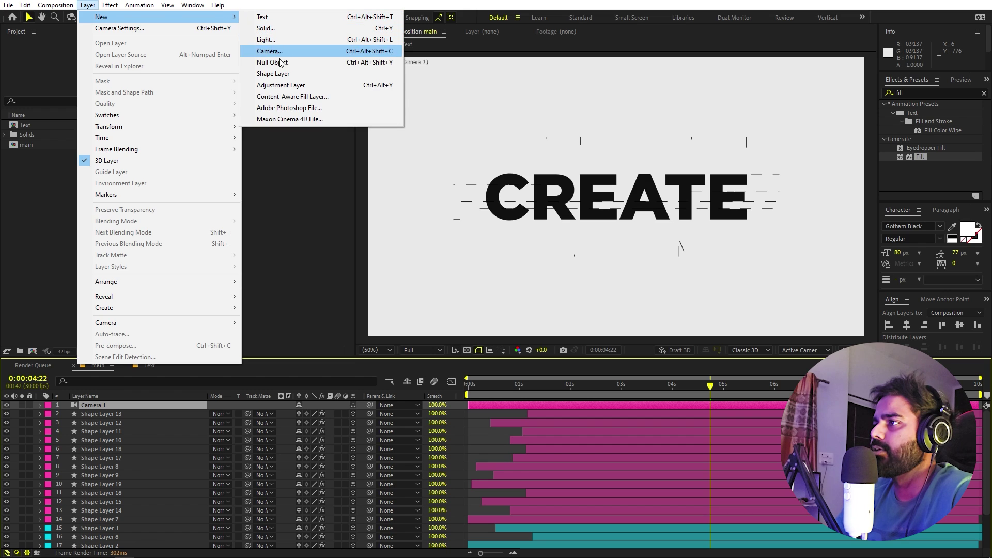
click(274, 62)
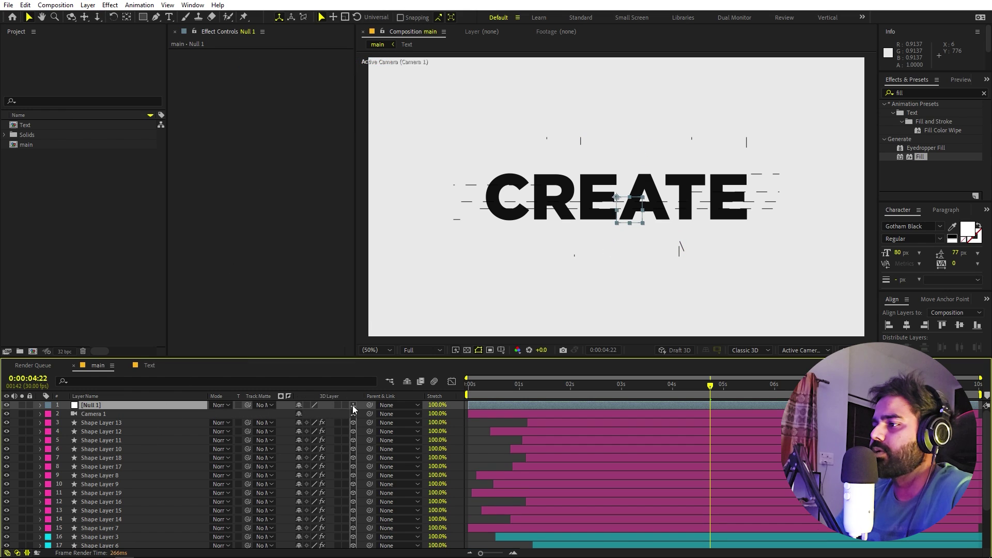
click(118, 414)
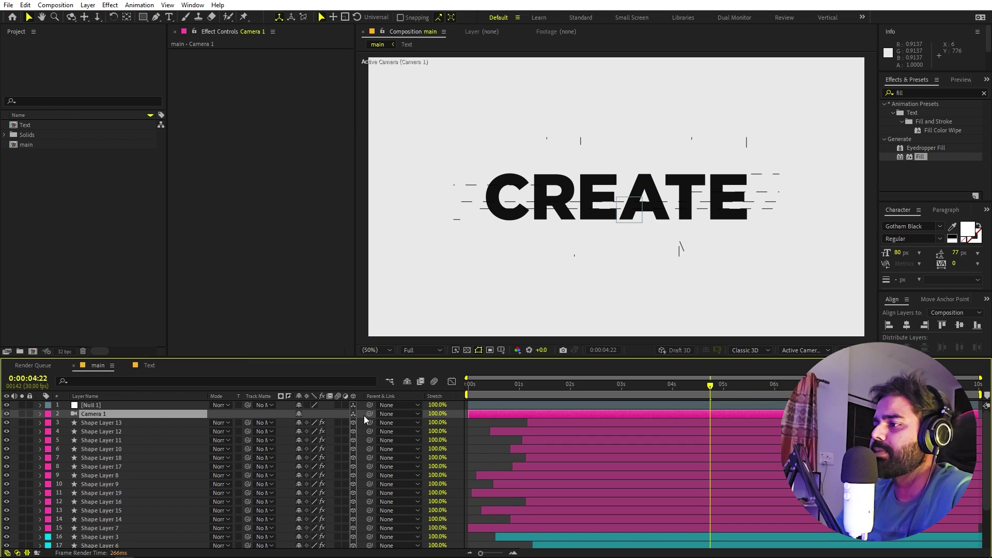
drag(368, 412, 114, 405)
Keyframe the null's position, scale, orientation and X, Y and Z rotation, and move these keyframes to about 6.1 s
click(113, 404)
key(p)
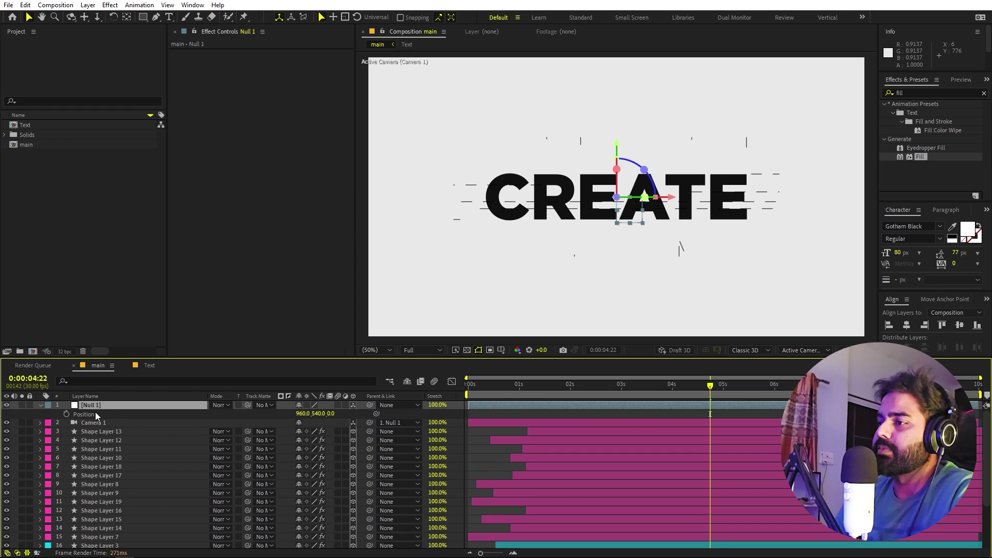
click(66, 414)
key(s)
click(66, 415)
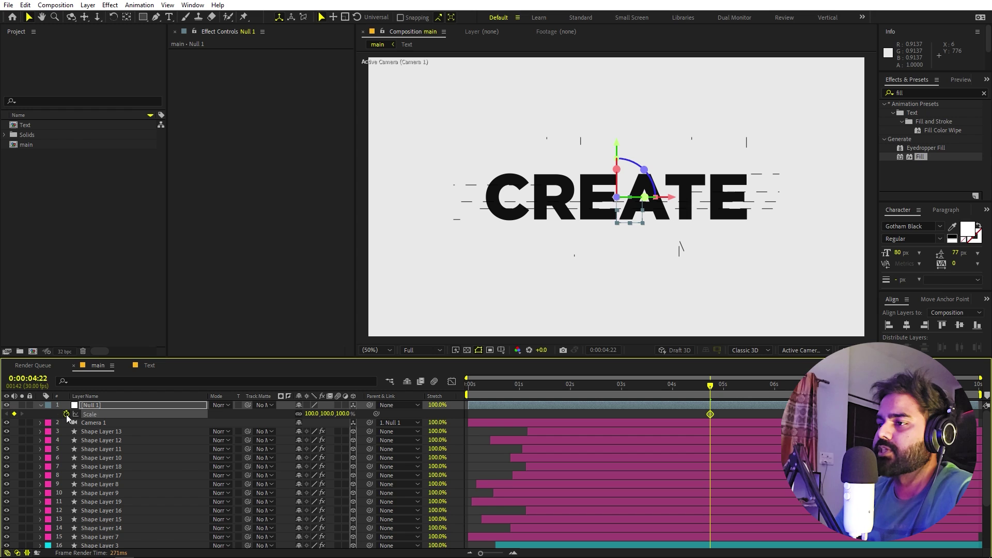
key(r)
click(66, 414)
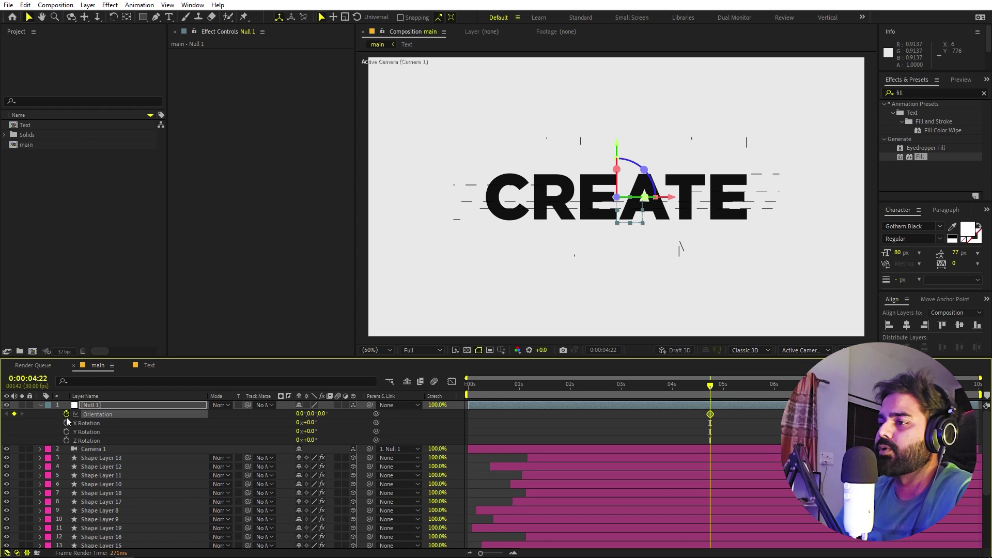
click(67, 423)
click(66, 432)
click(66, 441)
key(u)
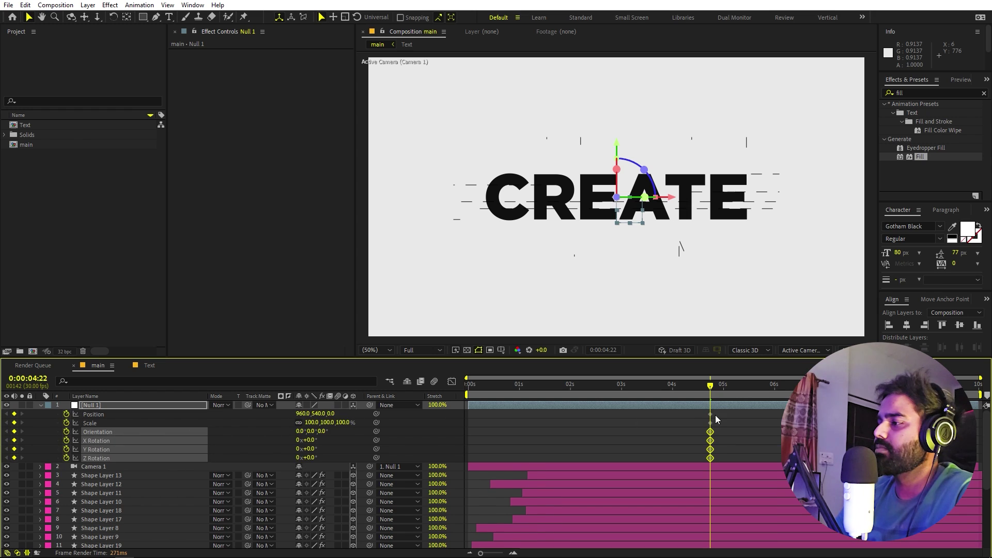
drag(725, 415, 736, 458)
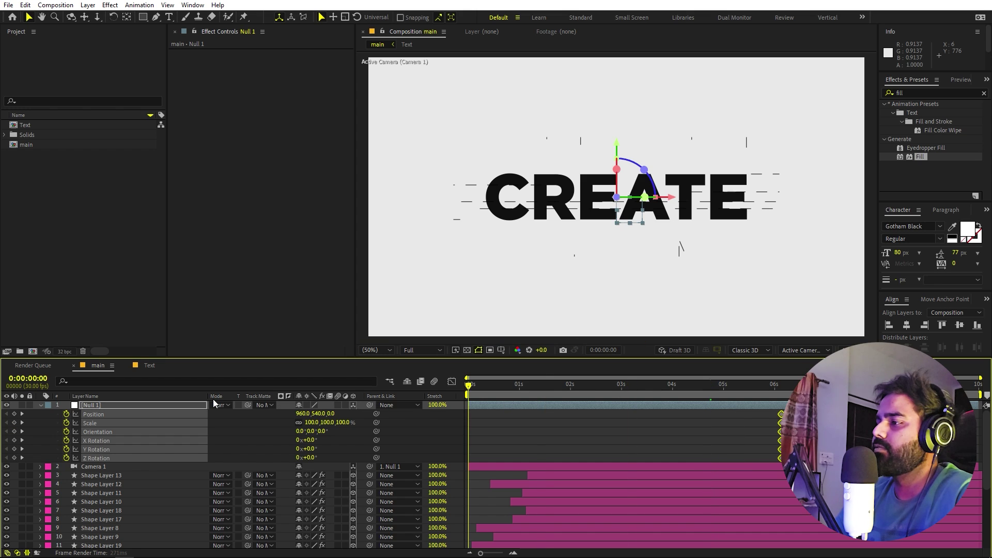
At 0:00:02:17, set the null's X, Y and Z rotation to 39°, 43.5° and 16°, scale to 37.5% and X position to 596
drag(479, 393, 600, 401)
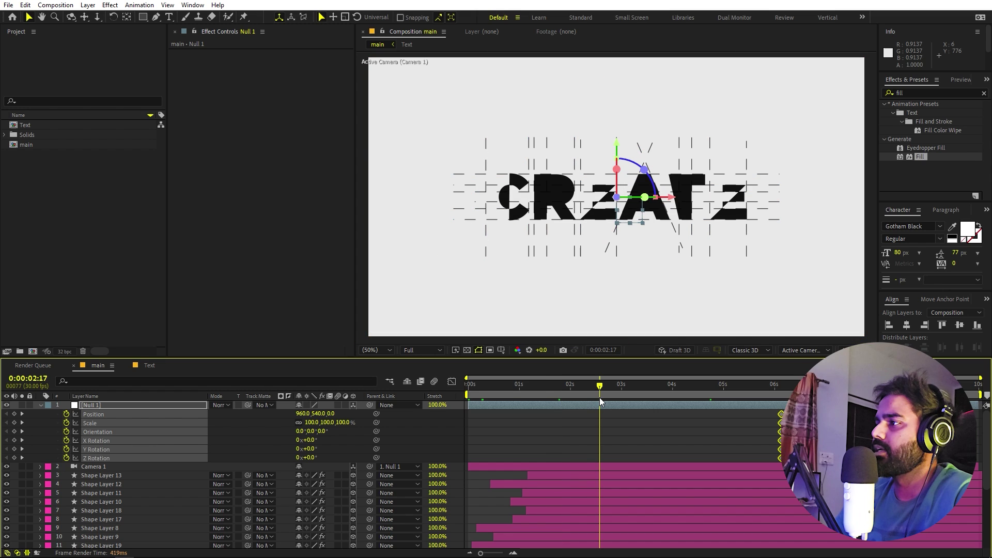
click(629, 429)
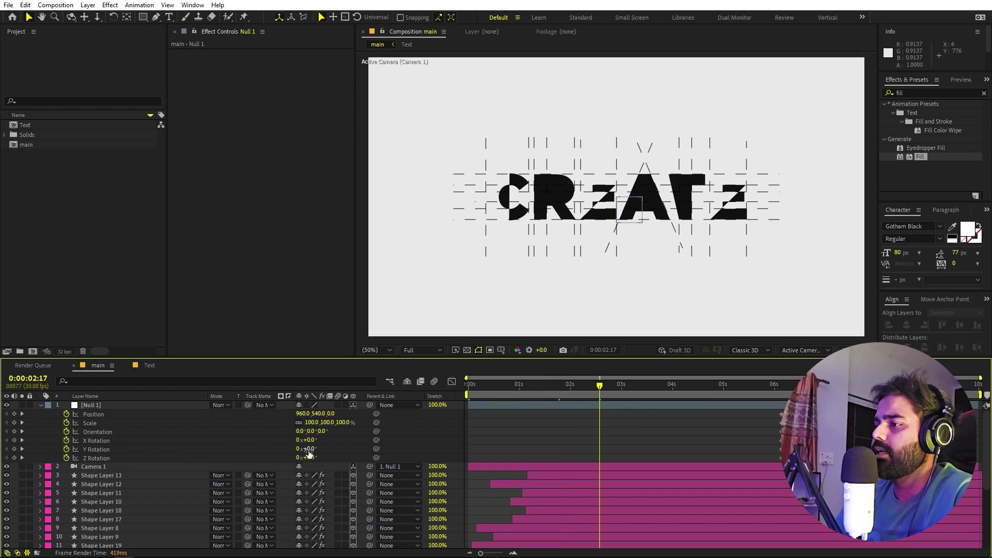
mouse_move(310, 449)
mouse_down()
mouse_move(380, 449)
mouse_move(289, 428)
mouse_move(264, 438)
mouse_move(323, 442)
mouse_move(303, 442)
mouse_move(308, 449)
mouse_up()
click(320, 441)
drag(311, 458, 319, 459)
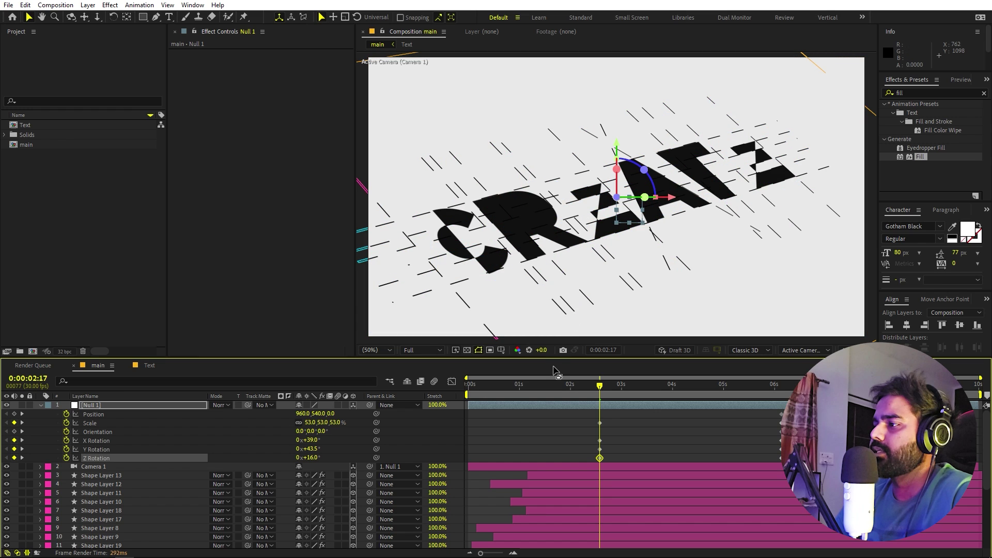
drag(301, 413, 187, 432)
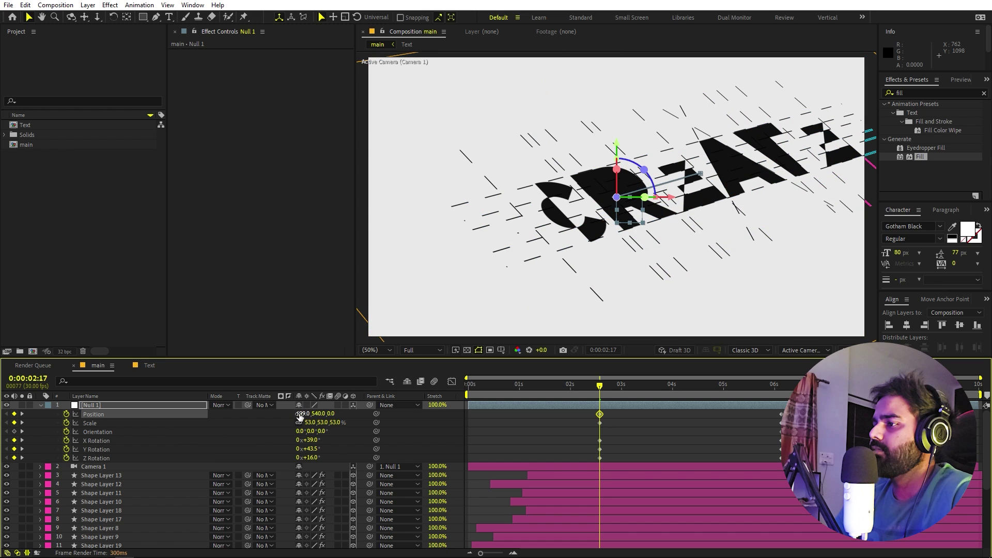
drag(308, 427, 250, 417)
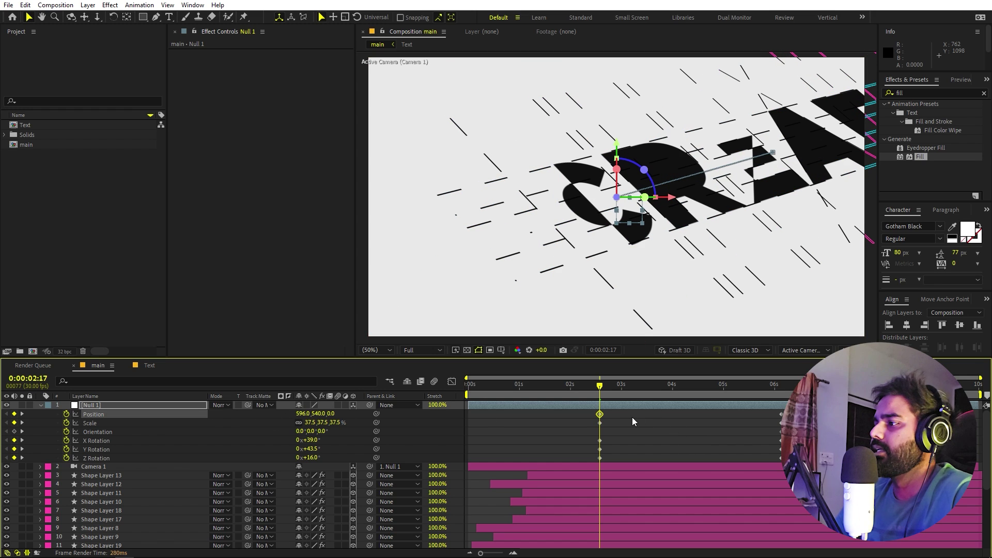
Copy the null's position, scale and rotation keyframes from 0:00:02:17 to 0:00:04:27
drag(601, 391, 722, 393)
drag(618, 416, 588, 456)
key(ctrl+c)
key(ctrl+v)
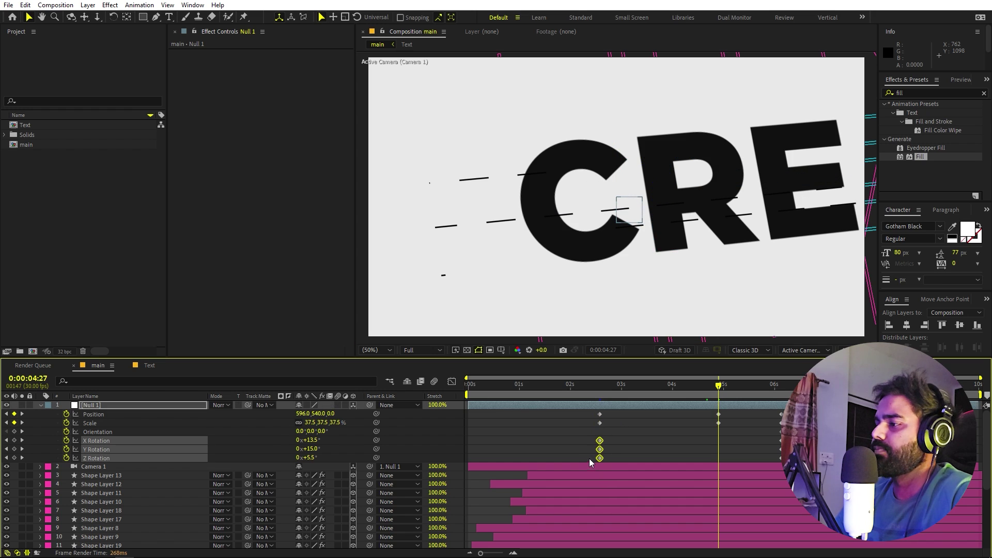
key(ctrl+c)
key(ctrl+v)
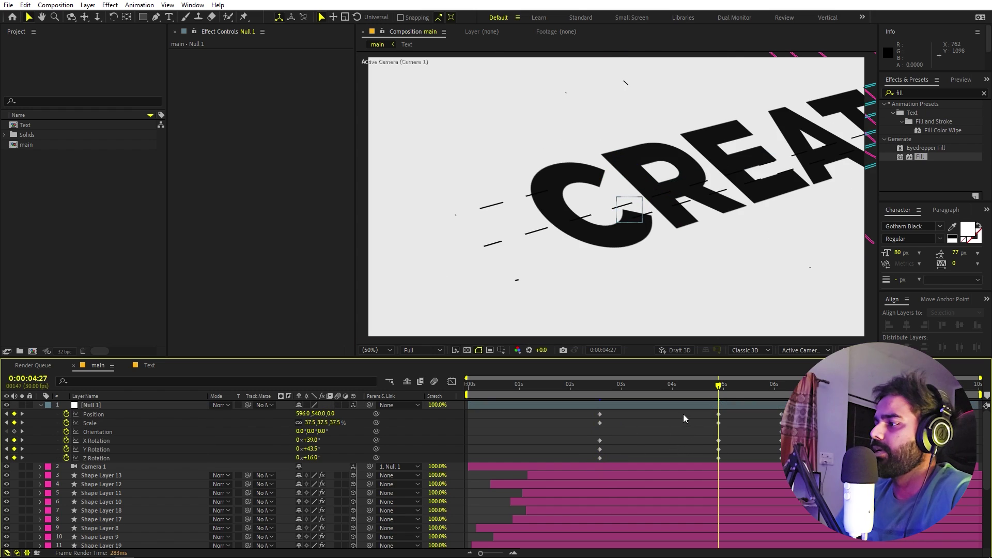
Move the null's first keyframes to 0:00:00:00 and increase its X position at 0:00:04:27 to pan toward the last letters
click(683, 404)
click(487, 430)
drag(316, 413, 469, 458)
key(ctrl+z)
Preview the camera move and shift the null's second set of keyframes to about 3.6 s
key(Home)
key(space)
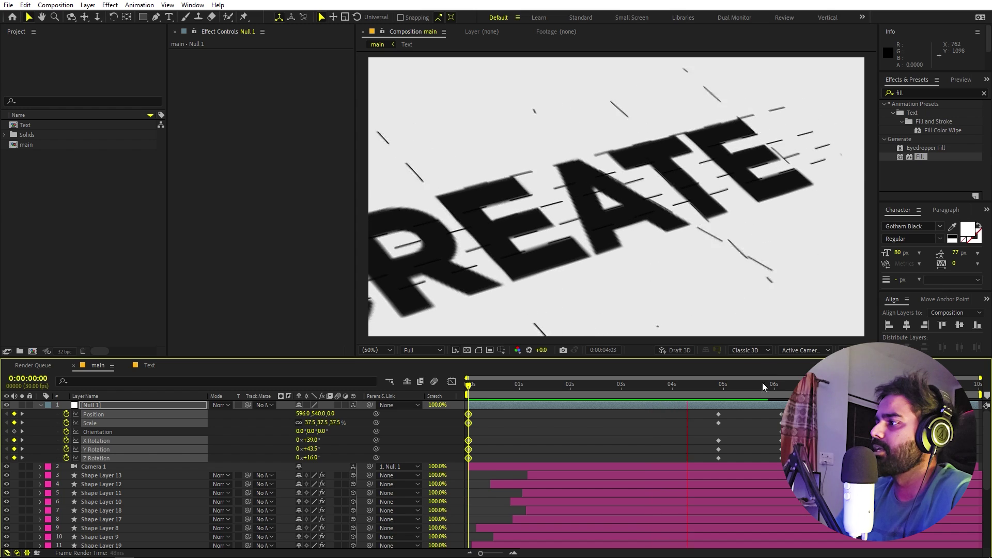
key(space)
drag(692, 457, 733, 413)
drag(718, 456, 654, 464)
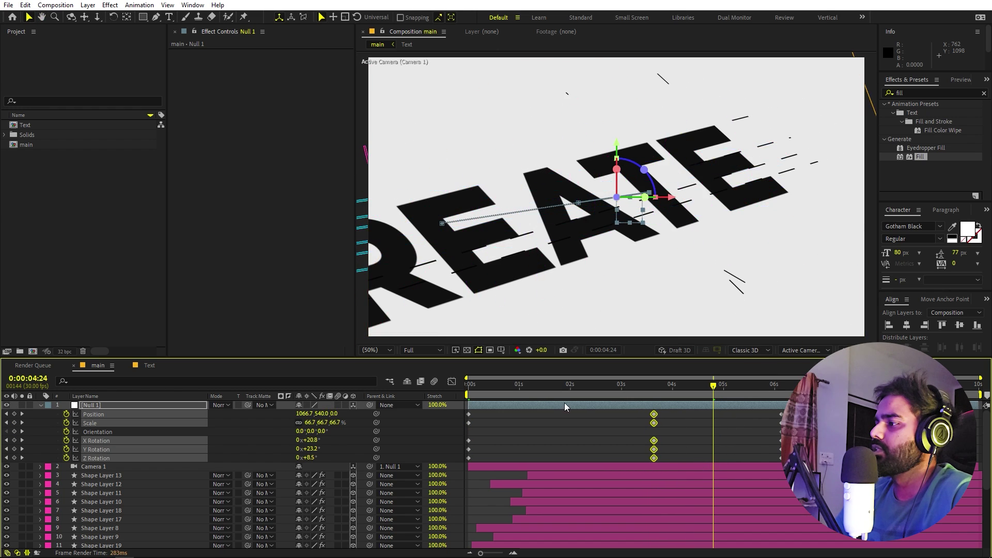
Replay the camera move and retime the null's second keyframes to about 3.4 s and its final keyframes to about 4.3 s
key(Home)
key(space)
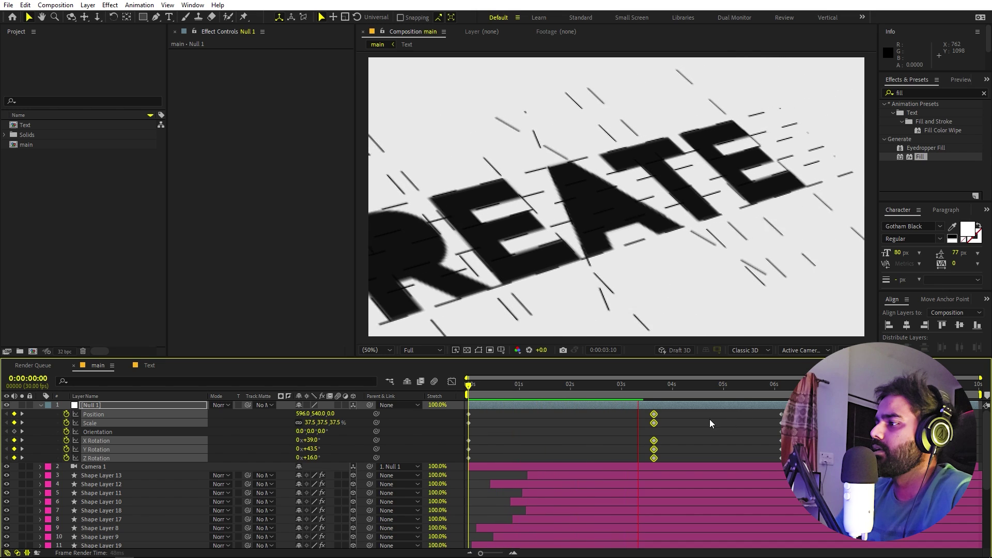
key(space)
drag(654, 414, 643, 419)
Apply Easy Ease to all of the null's keyframes and lengthen their influence handles on the speed graph
drag(798, 418, 374, 415)
key(F9)
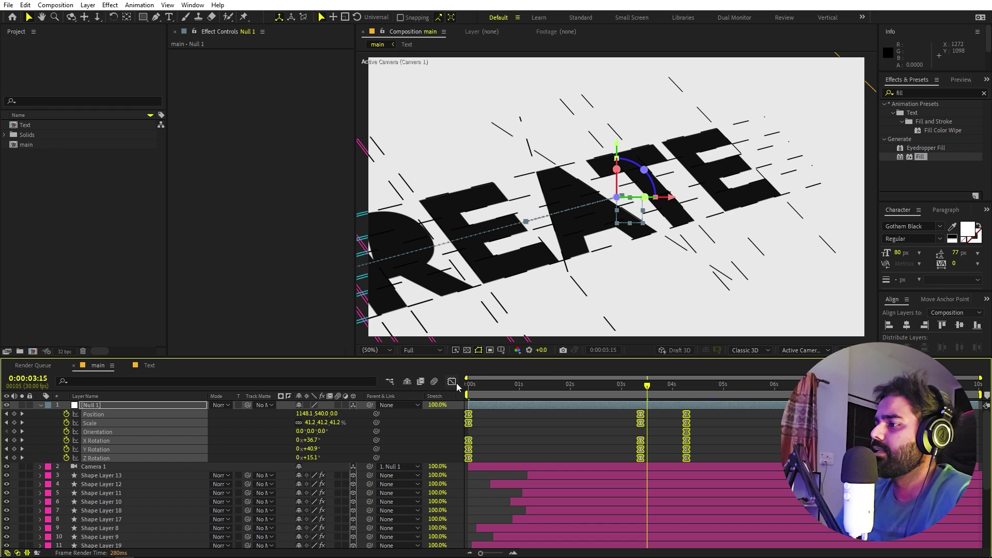
click(450, 382)
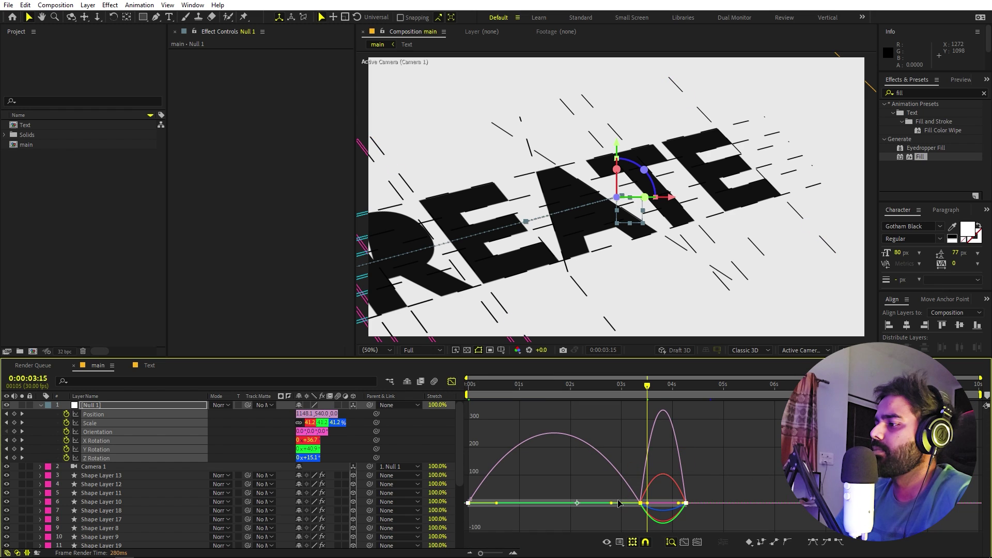
drag(612, 503, 604, 504)
click(468, 503)
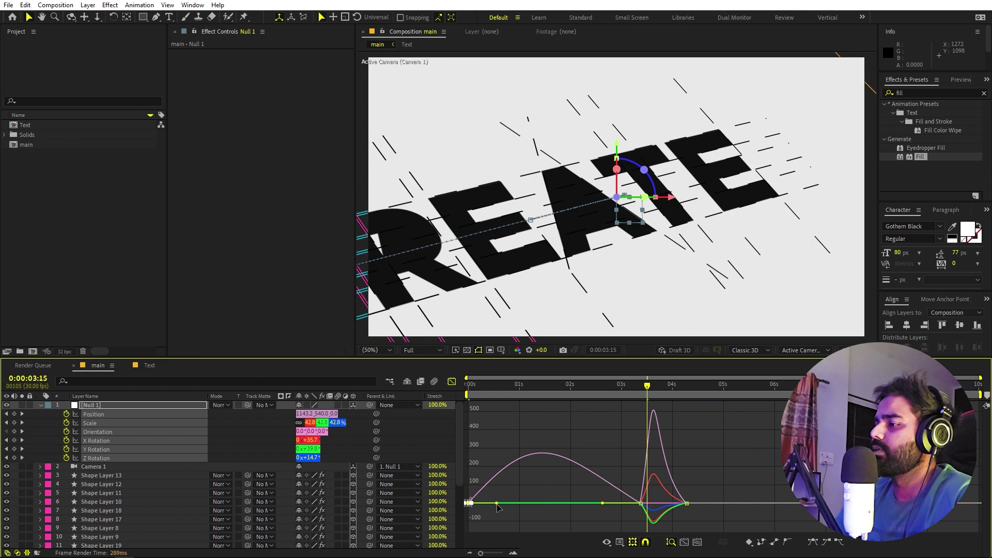
drag(503, 505, 509, 506)
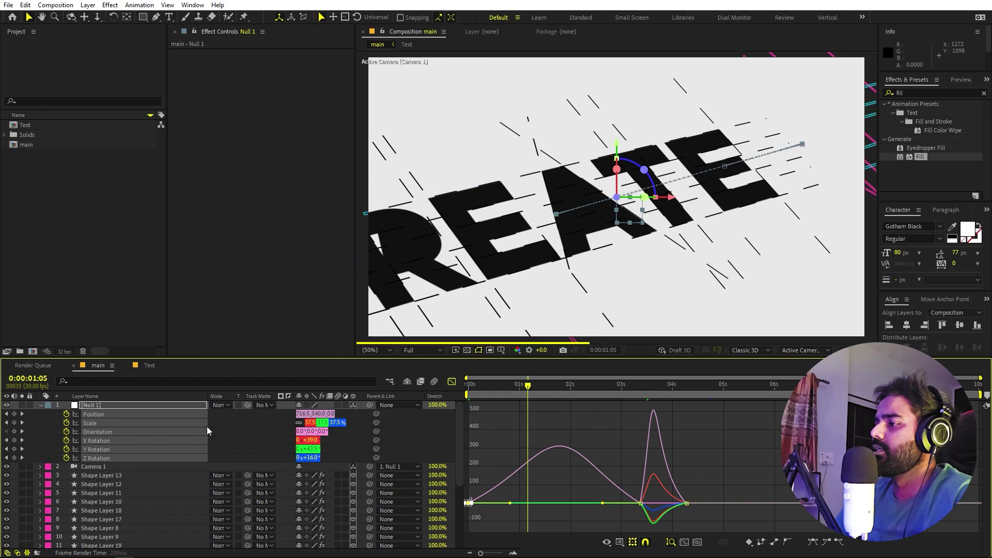
key(Home)
click(451, 383)
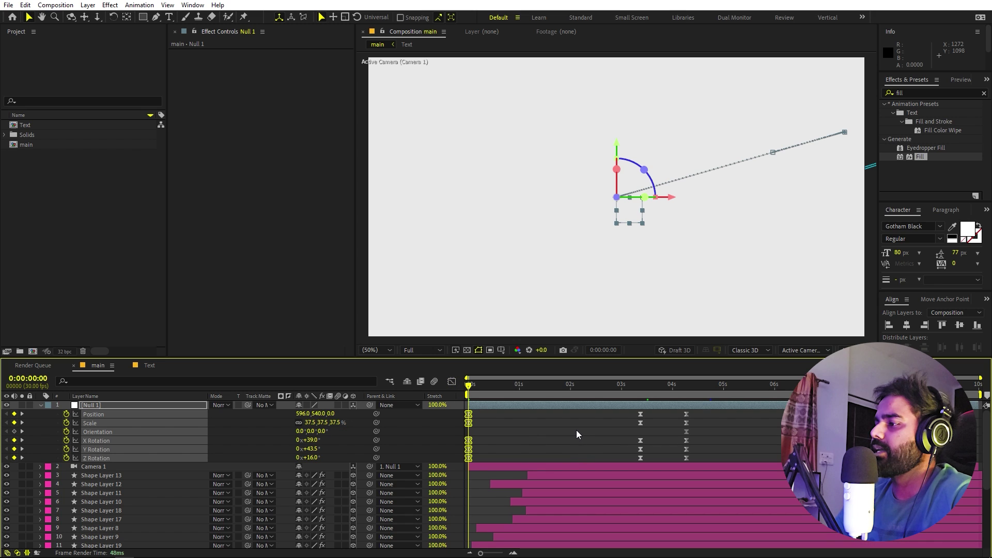
Preview the eased camera move and shift the null's final keyframes to 0:00:04:26
click(580, 434)
key(space)
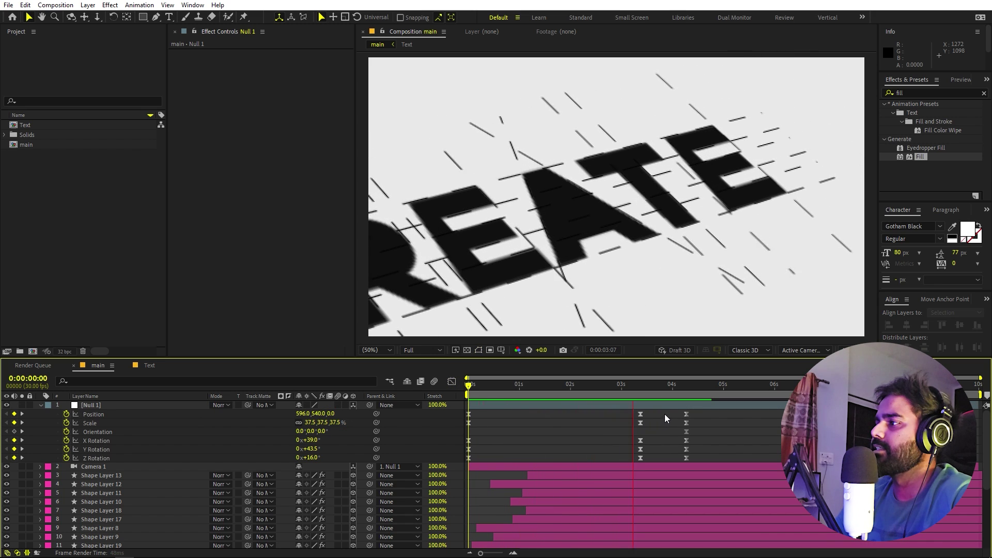
key(space)
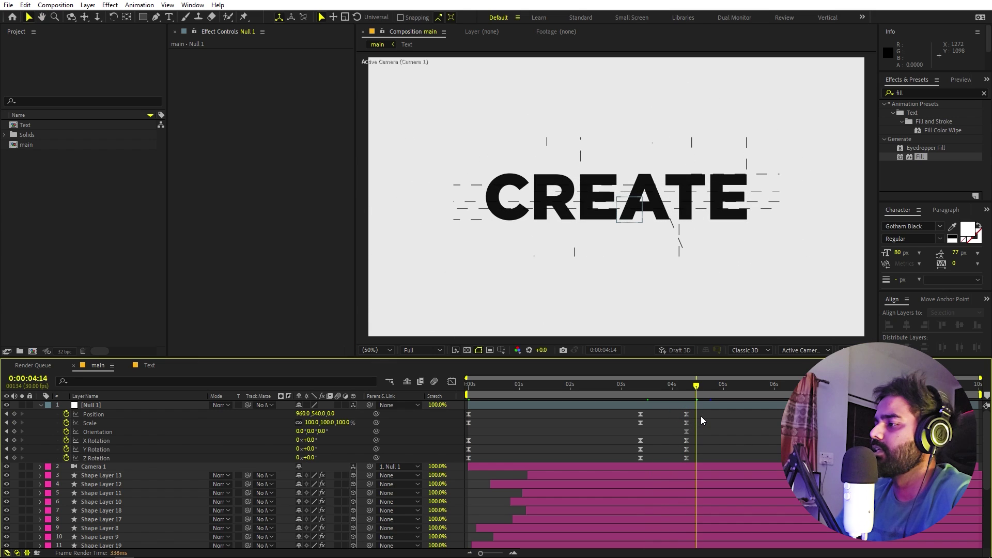
drag(701, 413, 716, 464)
click(735, 447)
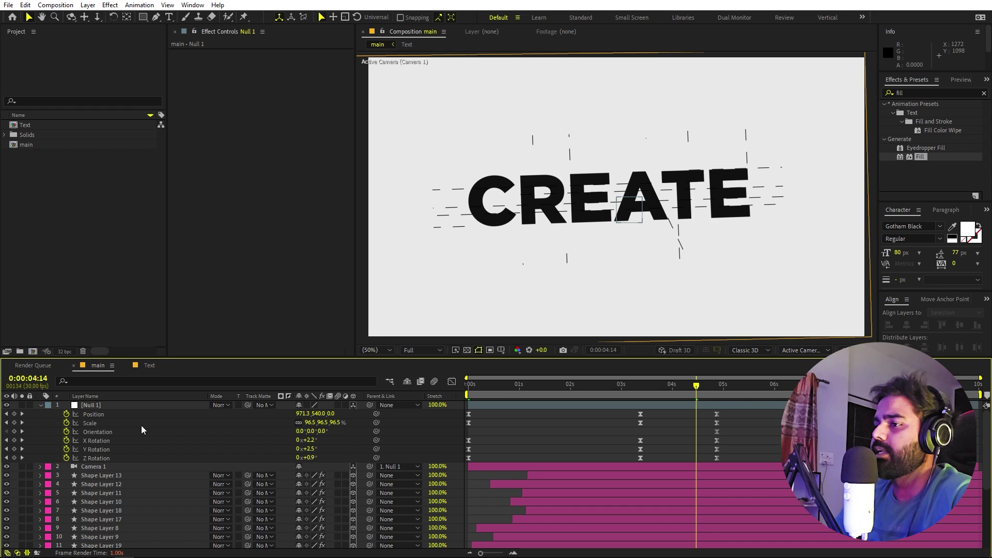
Replace the null's final Scale keyframe with one at 0:00:07:00 set to 110%
click(90, 423)
drag(707, 388, 718, 389)
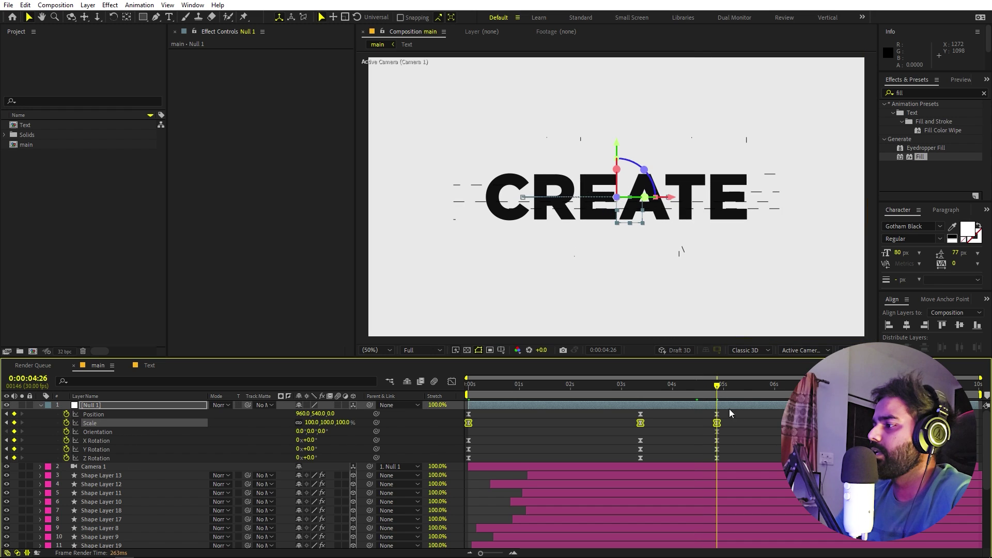
click(731, 415)
key(Delete)
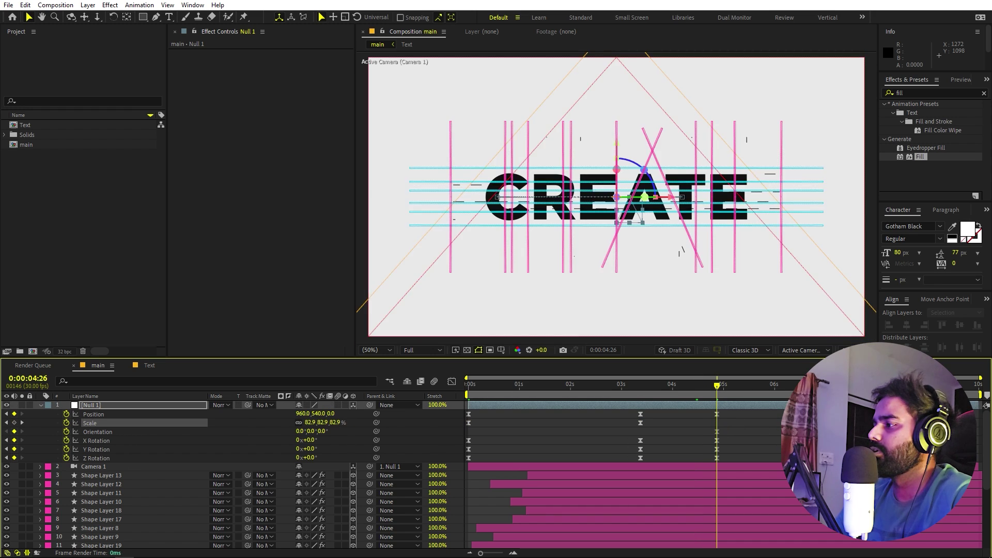
key(k)
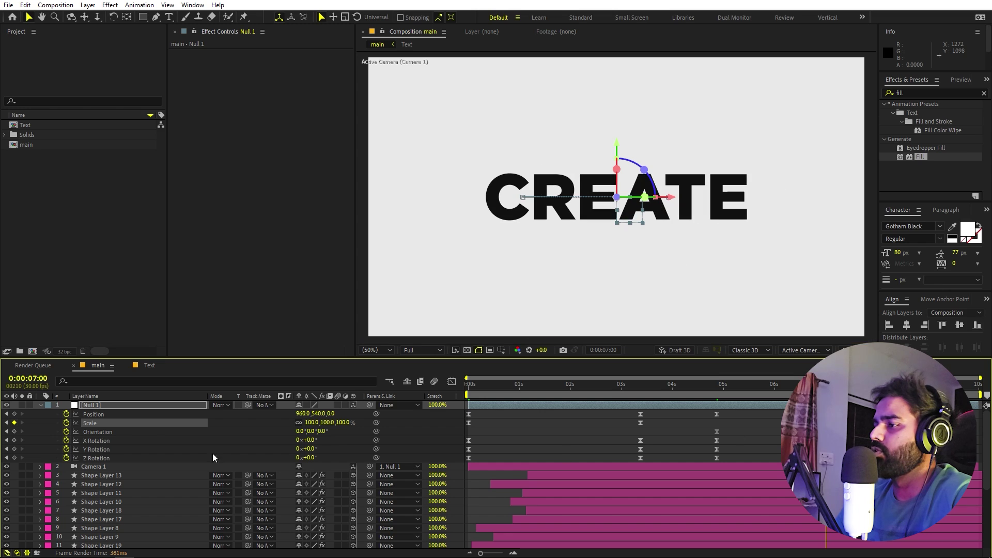
drag(311, 423, 363, 423)
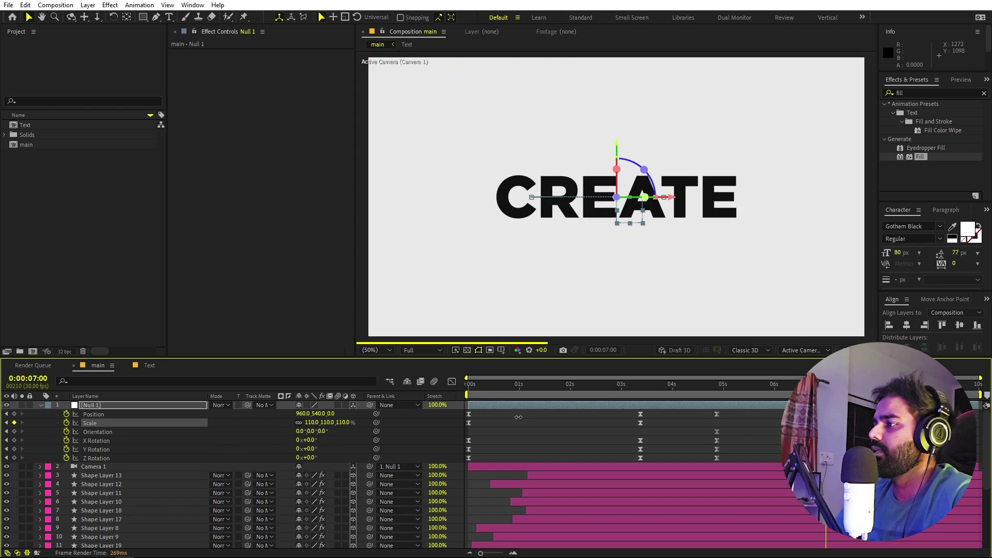
Preview the camera move, then retime the null's second keyframes to about 3.9 s and its final position and rotation keyframes to 0:00:05:15
key(space)
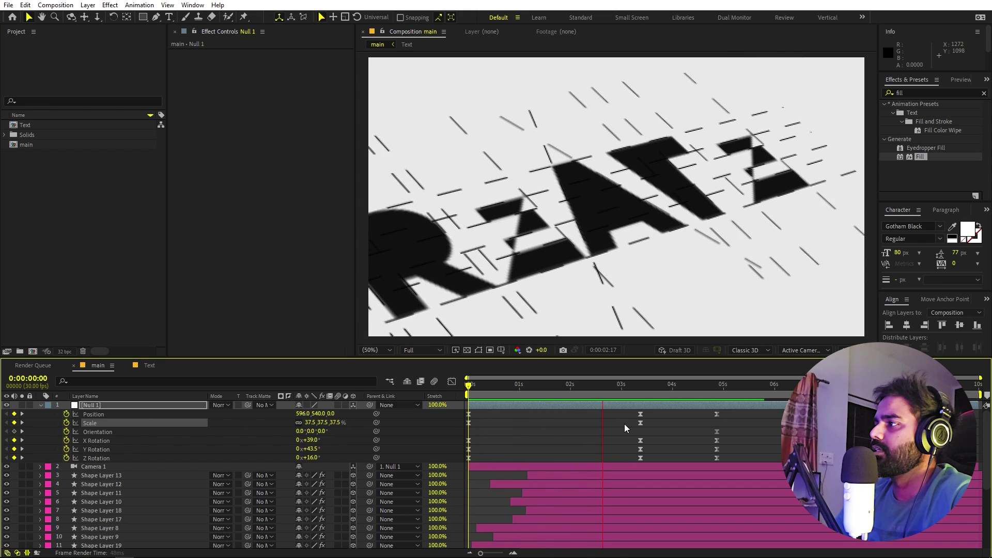
drag(660, 385, 642, 400)
click(459, 409)
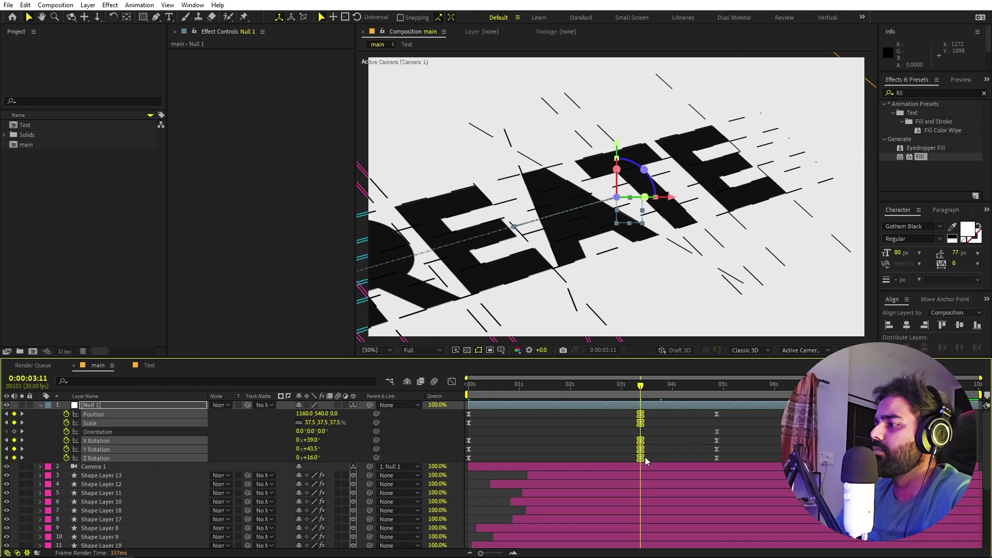
drag(649, 462, 666, 440)
drag(751, 410, 749, 458)
key(space)
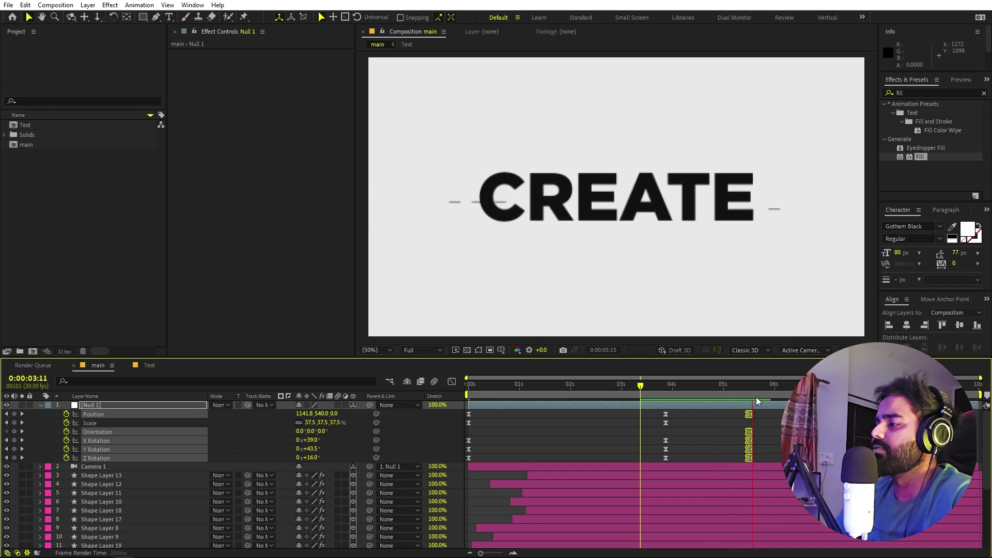
click(713, 439)
Go to 0:00:01:14, reveal Camera 1's options and turn on Depth of Field
drag(640, 386, 543, 427)
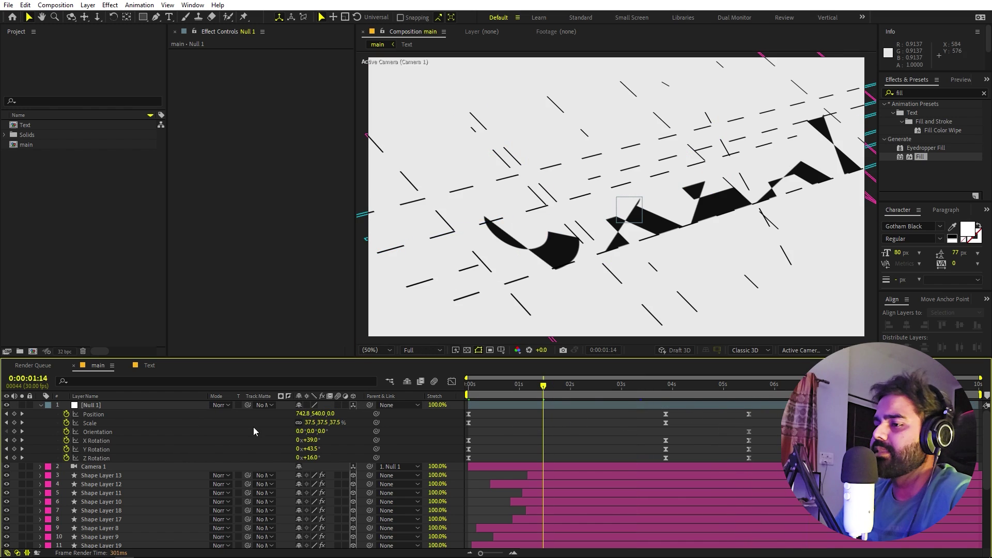
click(104, 465)
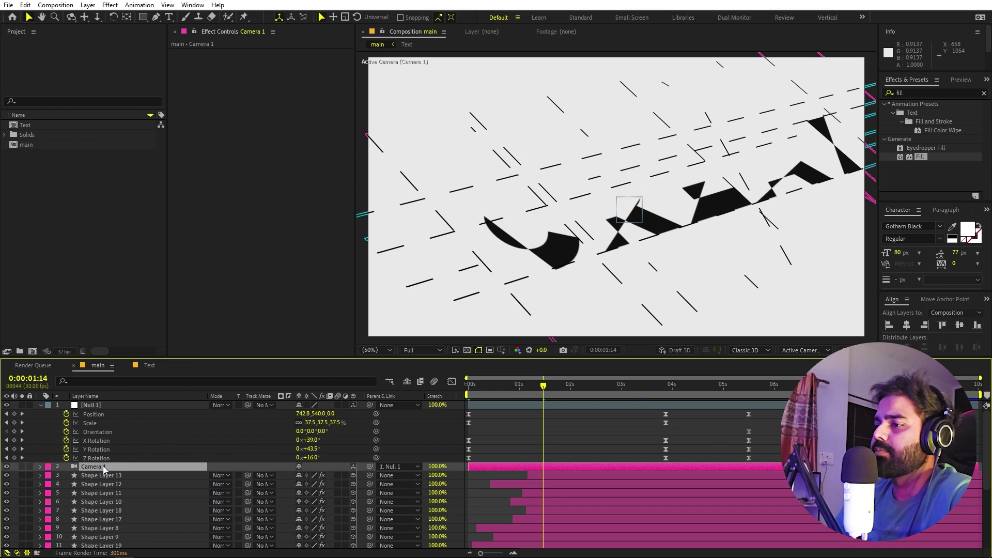
key(a)
key(a)
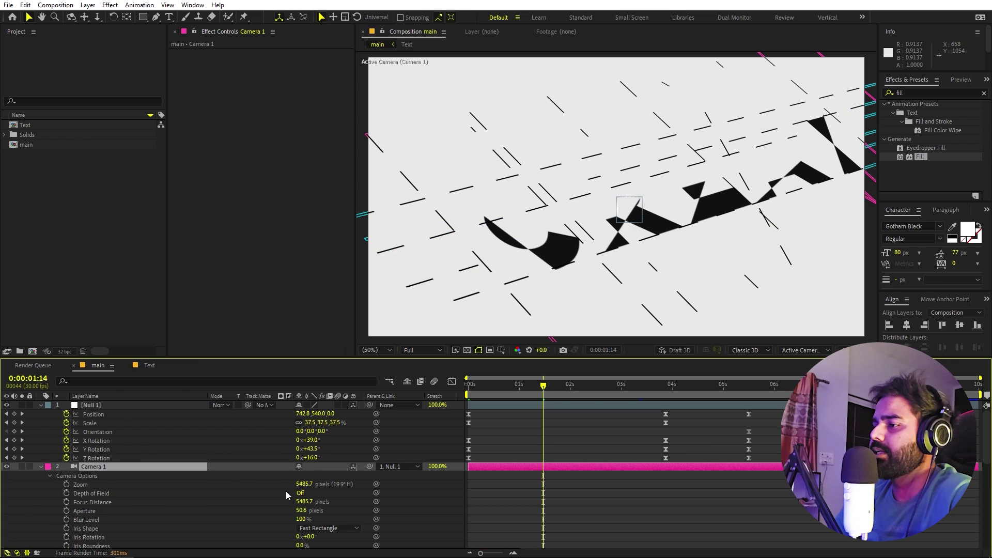
click(300, 495)
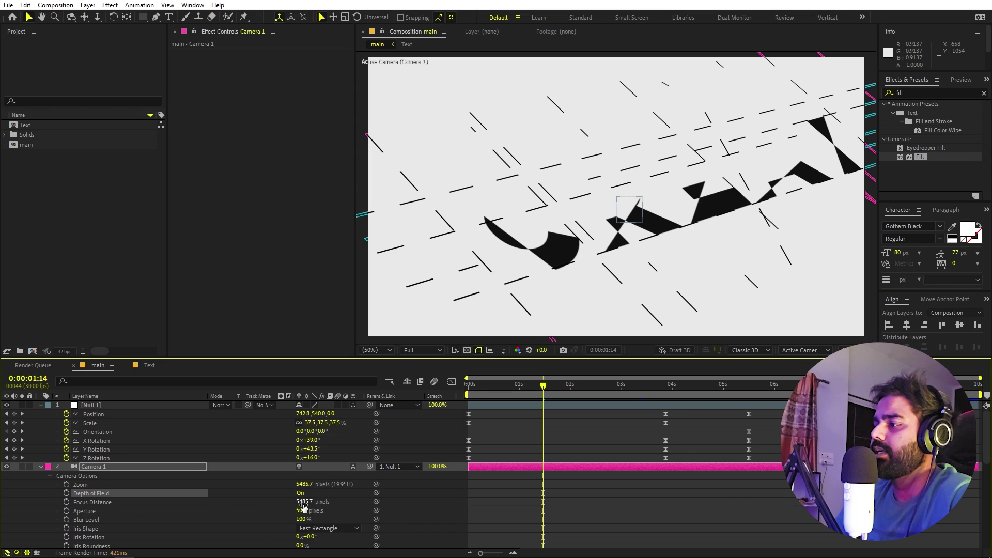
Try a different focus distance, undo it, and increase Camera 1's aperture to about 1671.6 pixels
drag(305, 502, 360, 504)
key(ctrl+z)
click(268, 519)
click(286, 510)
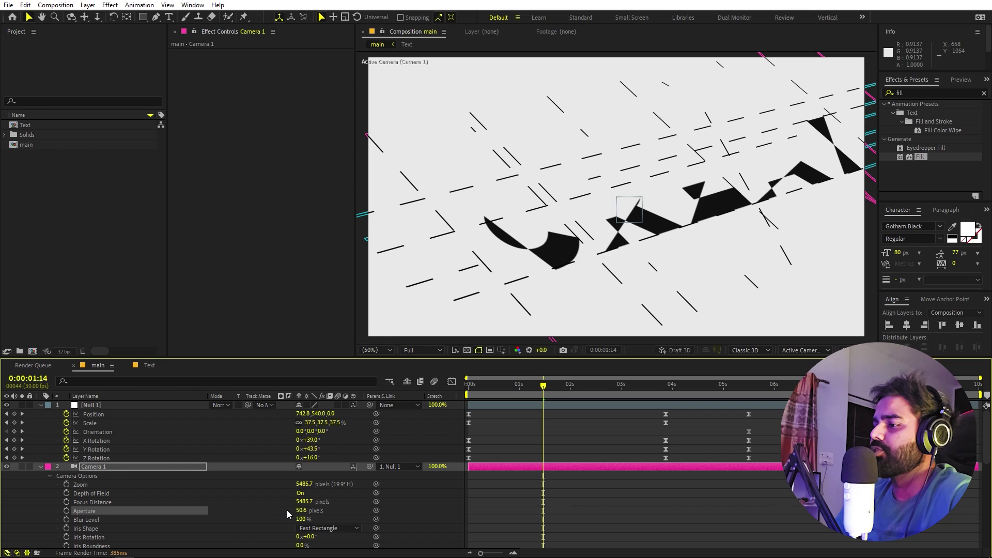
drag(299, 511, 341, 512)
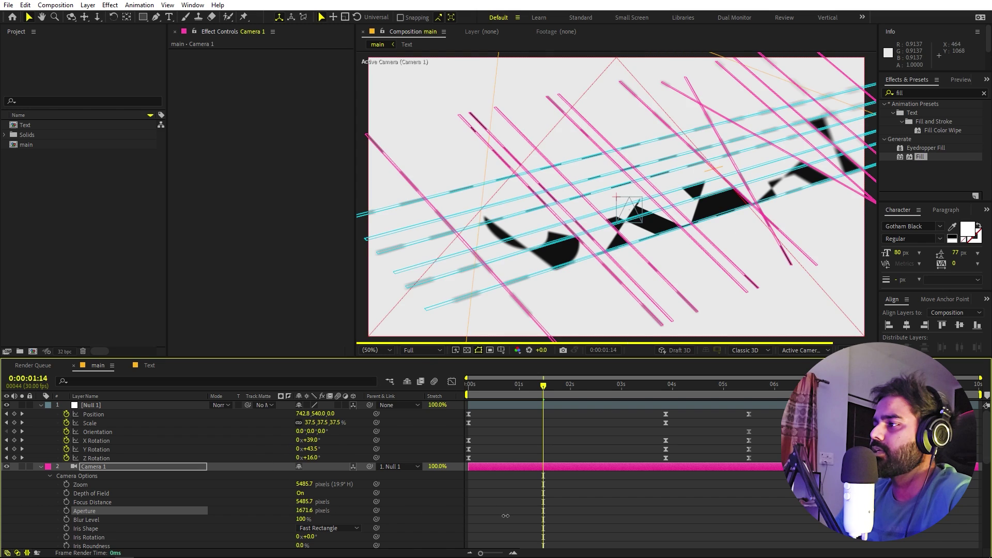
click(243, 491)
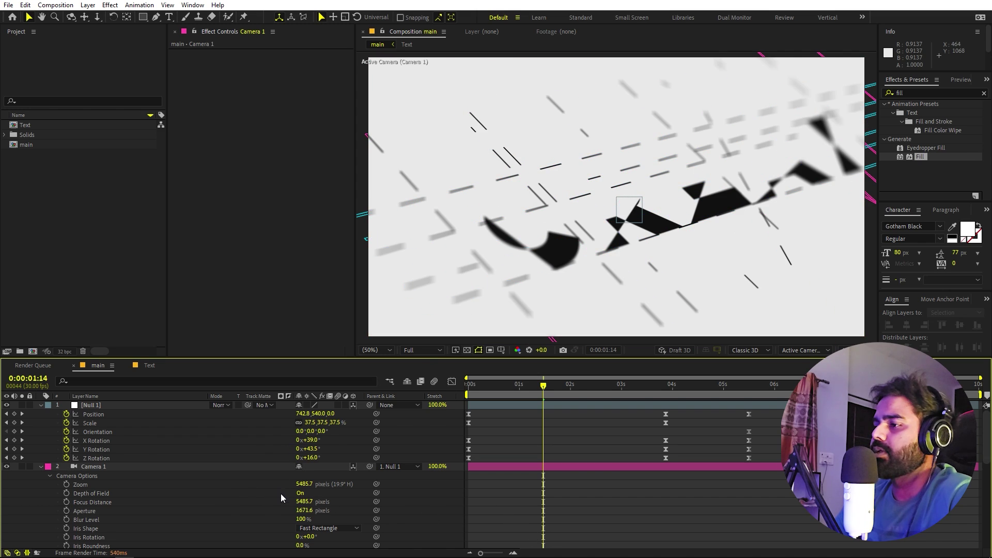
Adjust Camera 1's focus distance to about 5616.7 pixels so the middle of the title is sharp
click(305, 501)
drag(295, 504, 172, 507)
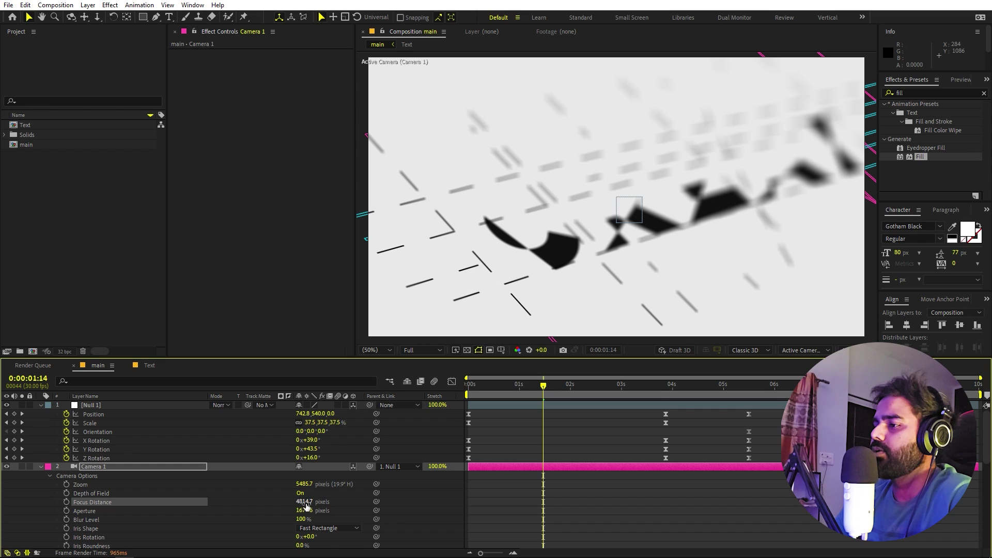
drag(517, 506, 879, 500)
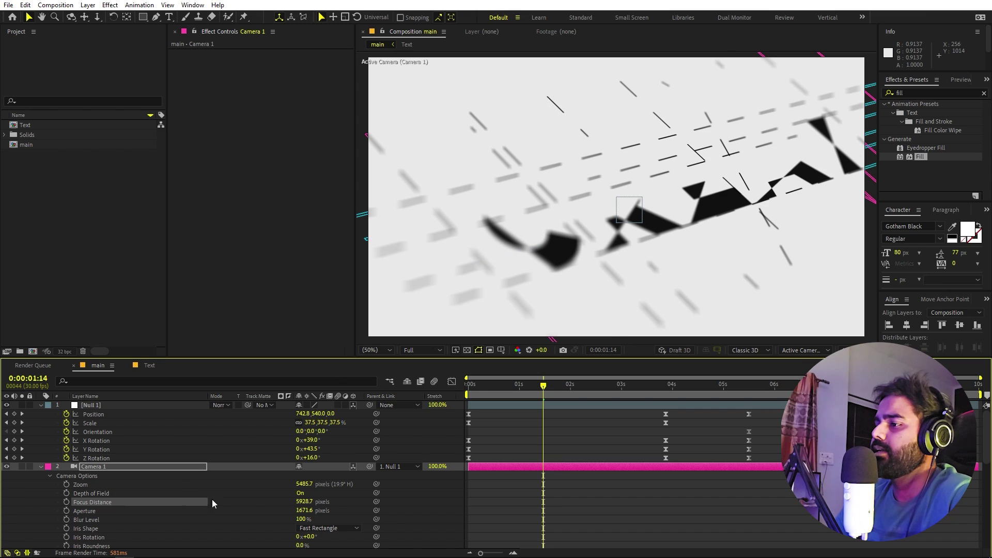
drag(304, 504, 212, 514)
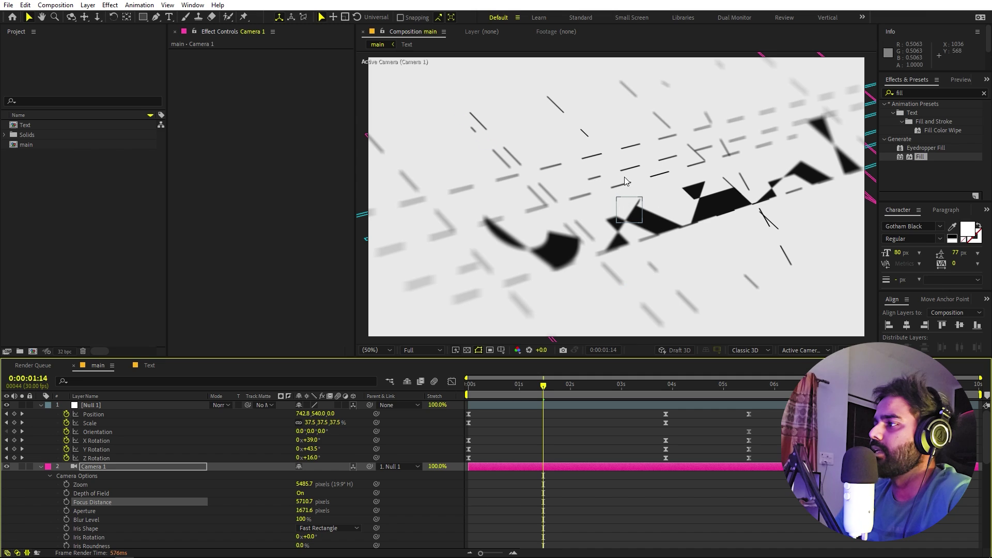
drag(358, 506, 320, 507)
click(618, 525)
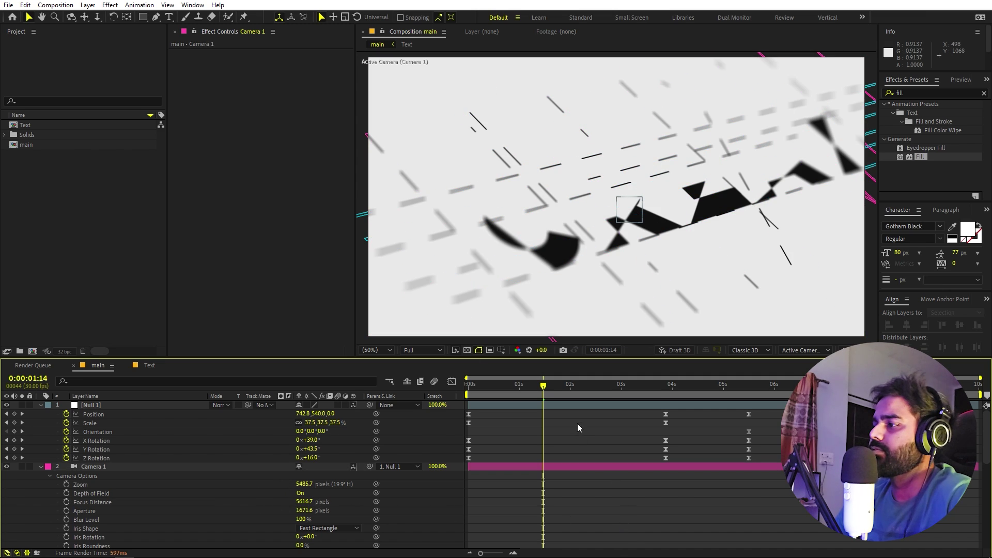
Keyframe Camera 1's aperture at about 2.8 s, set it to 0 at 0:00:05:15, and preview the animation from the start
click(66, 510)
drag(640, 511, 616, 505)
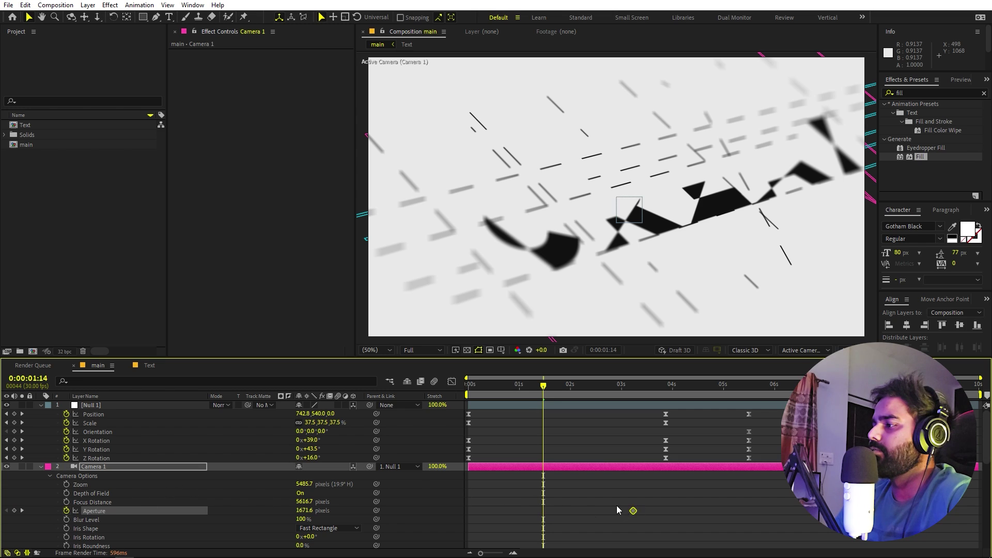
drag(615, 395, 747, 408)
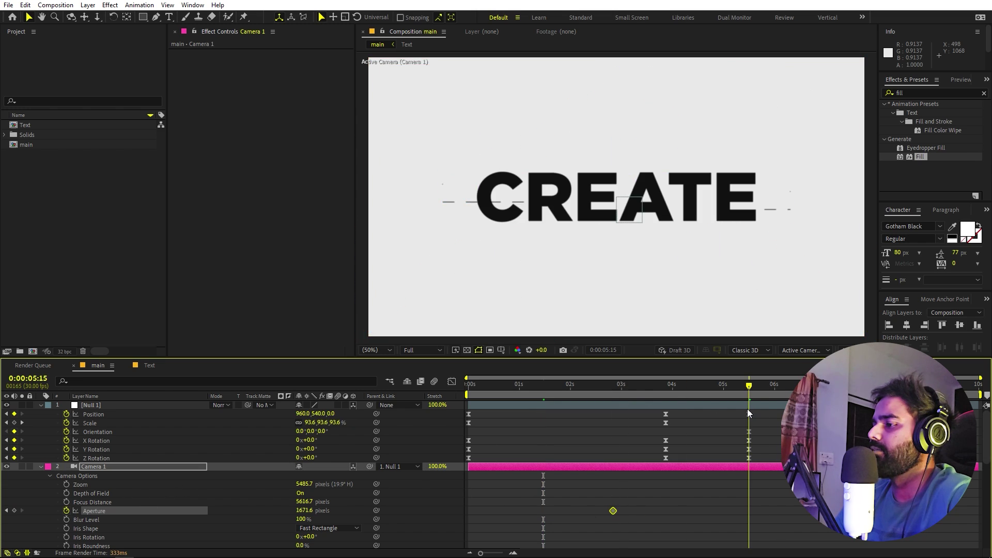
click(304, 511)
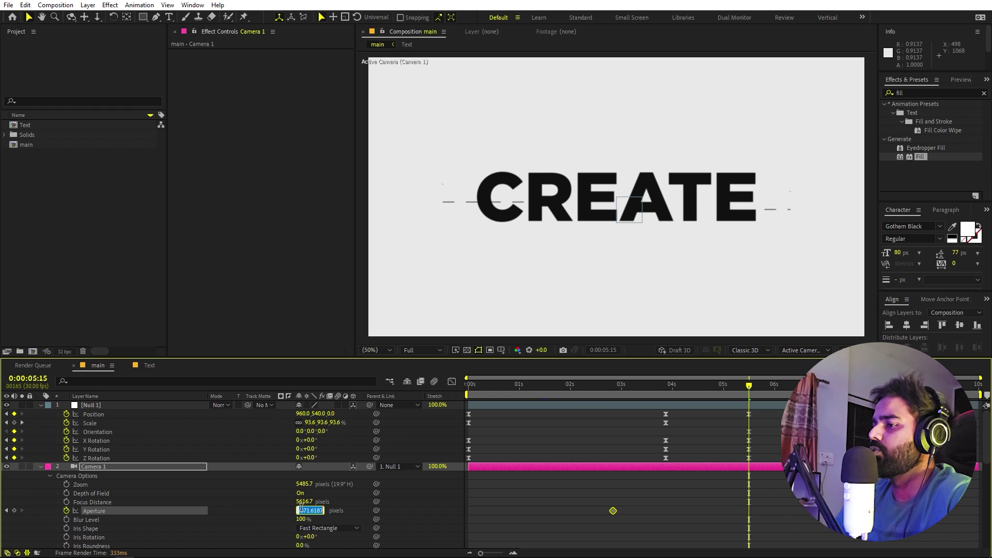
text(0)
key(Return)
key(Home)
click(536, 498)
key(space)
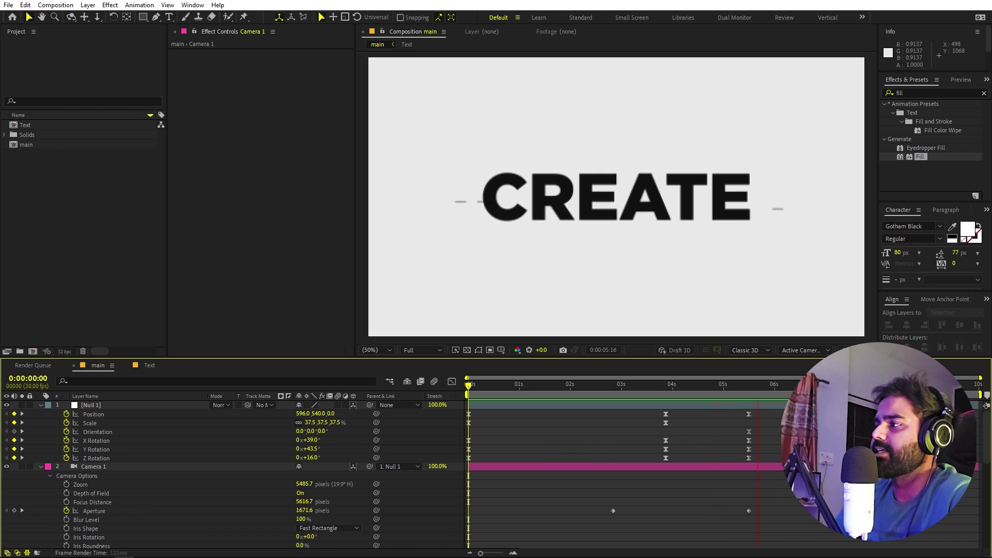
key(space)
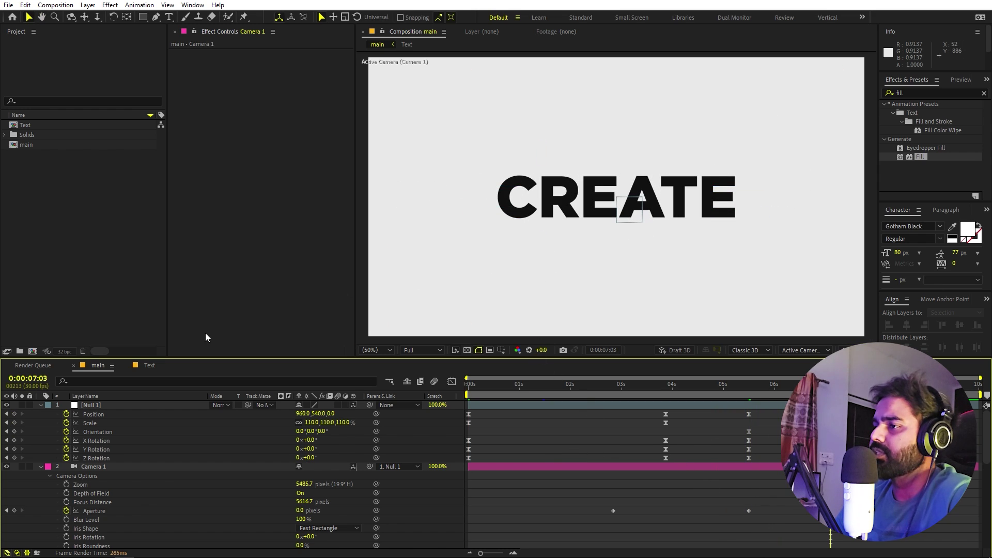
Examine the layers of the Text composition and the staggered guide-line shape layers in the main composition
click(147, 365)
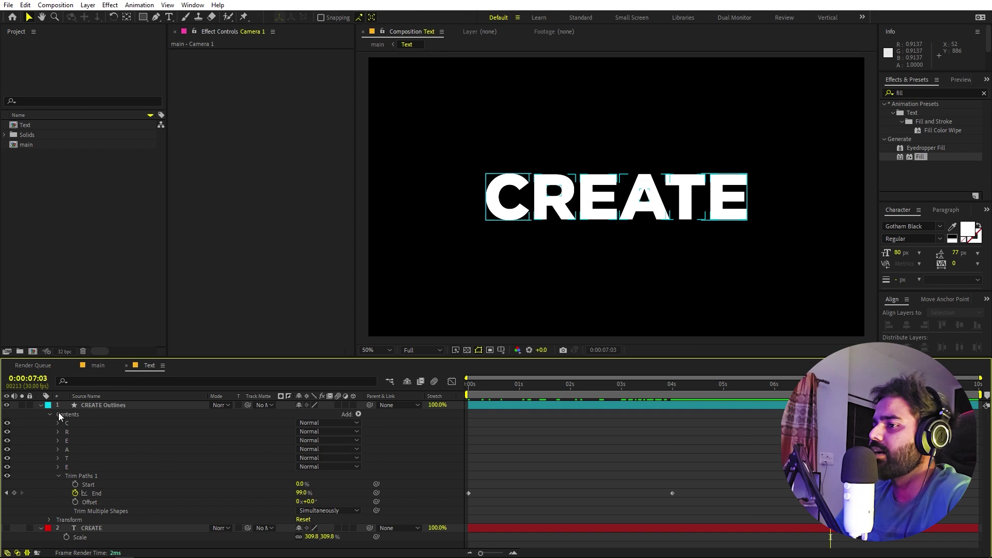
click(104, 527)
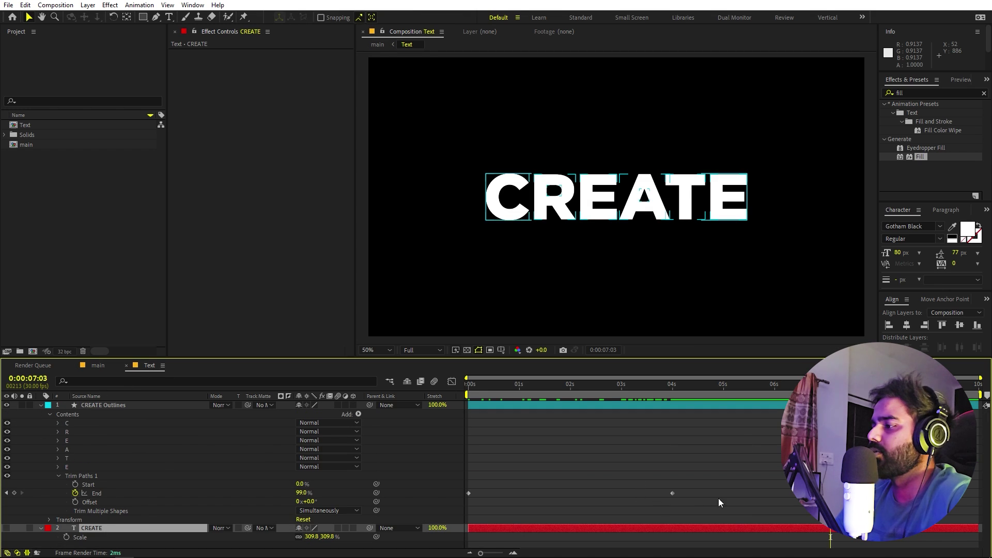
click(99, 366)
scroll(541, 473, down, 2)
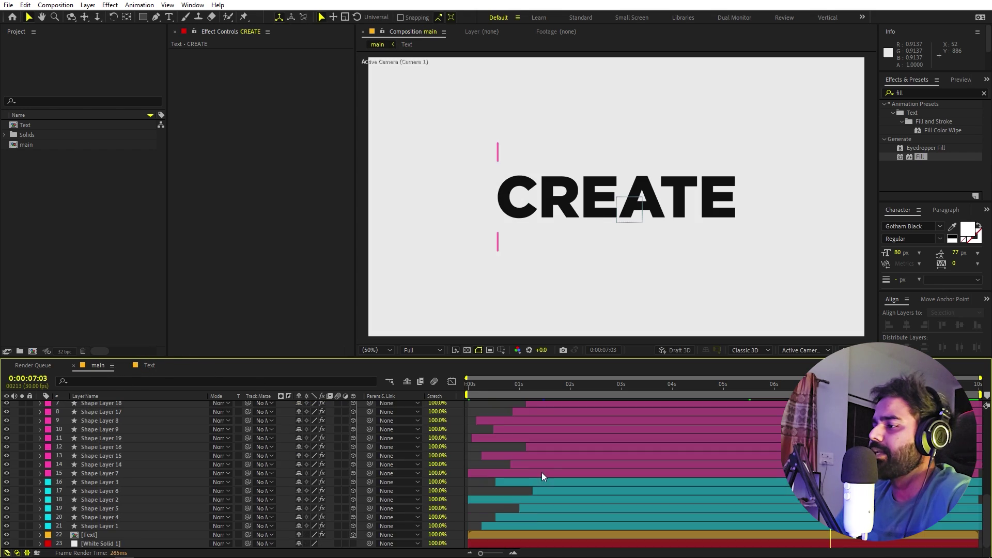
click(547, 429)
click(568, 491)
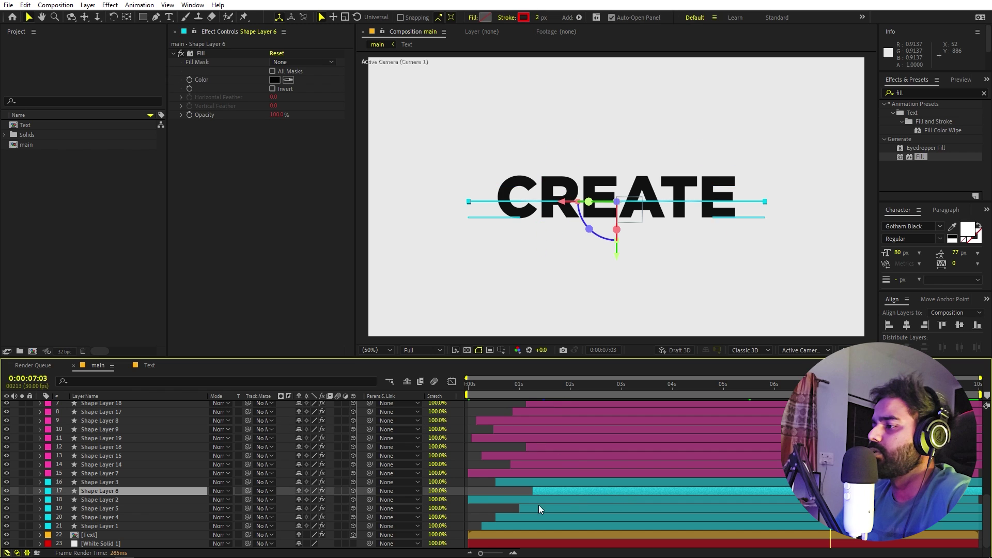
click(488, 492)
scroll(544, 464, up, 1)
scroll(568, 459, up, 8)
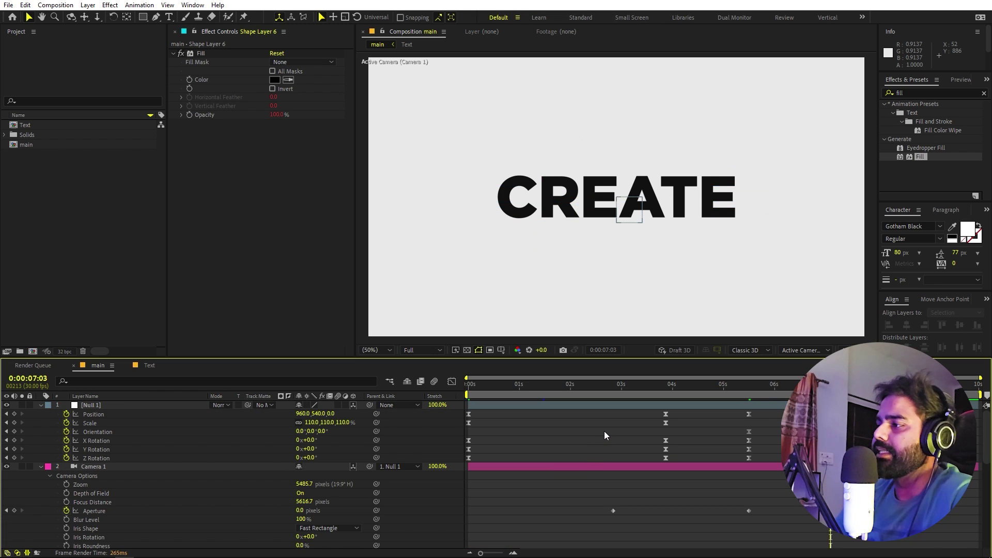